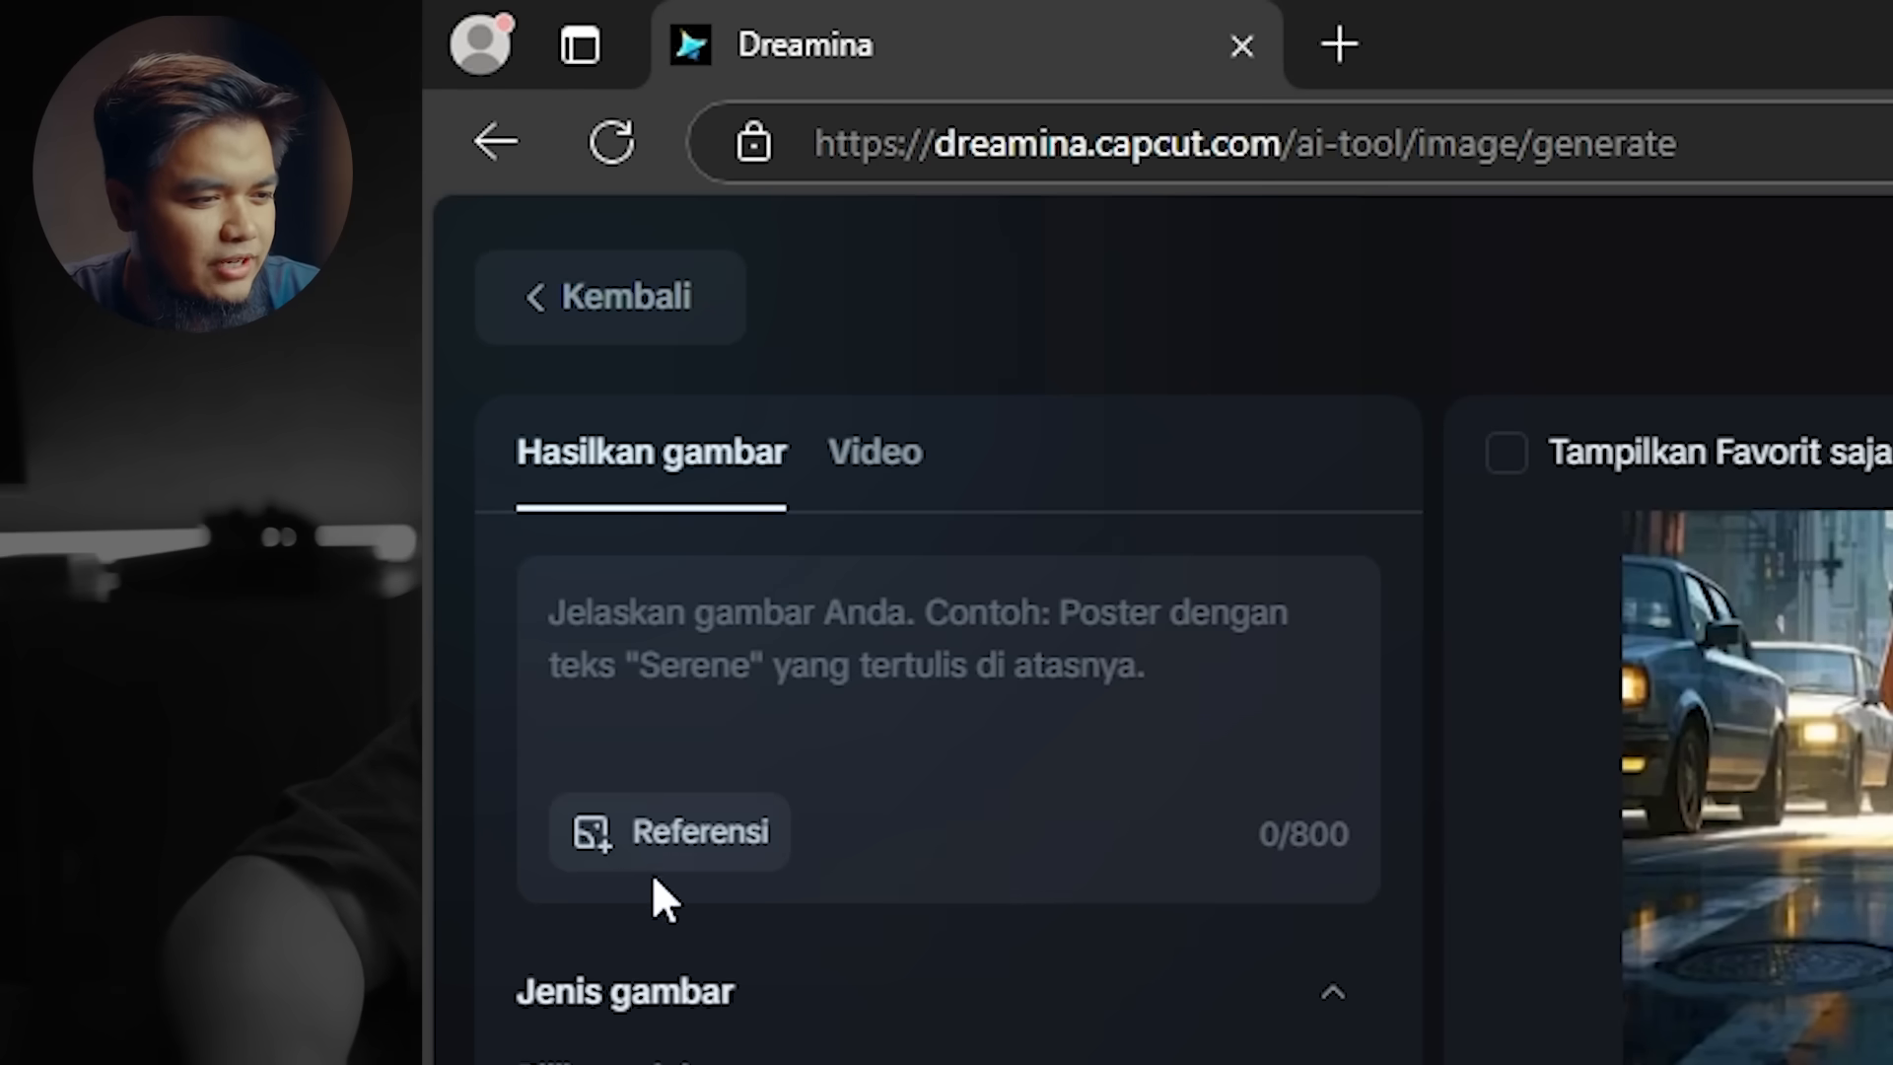
- Add _41A3619.JPG as the reference image, choose the human face (Wajah manusia) reference type and save it
{"action": "left_click", "coordinate": [651, 839]}
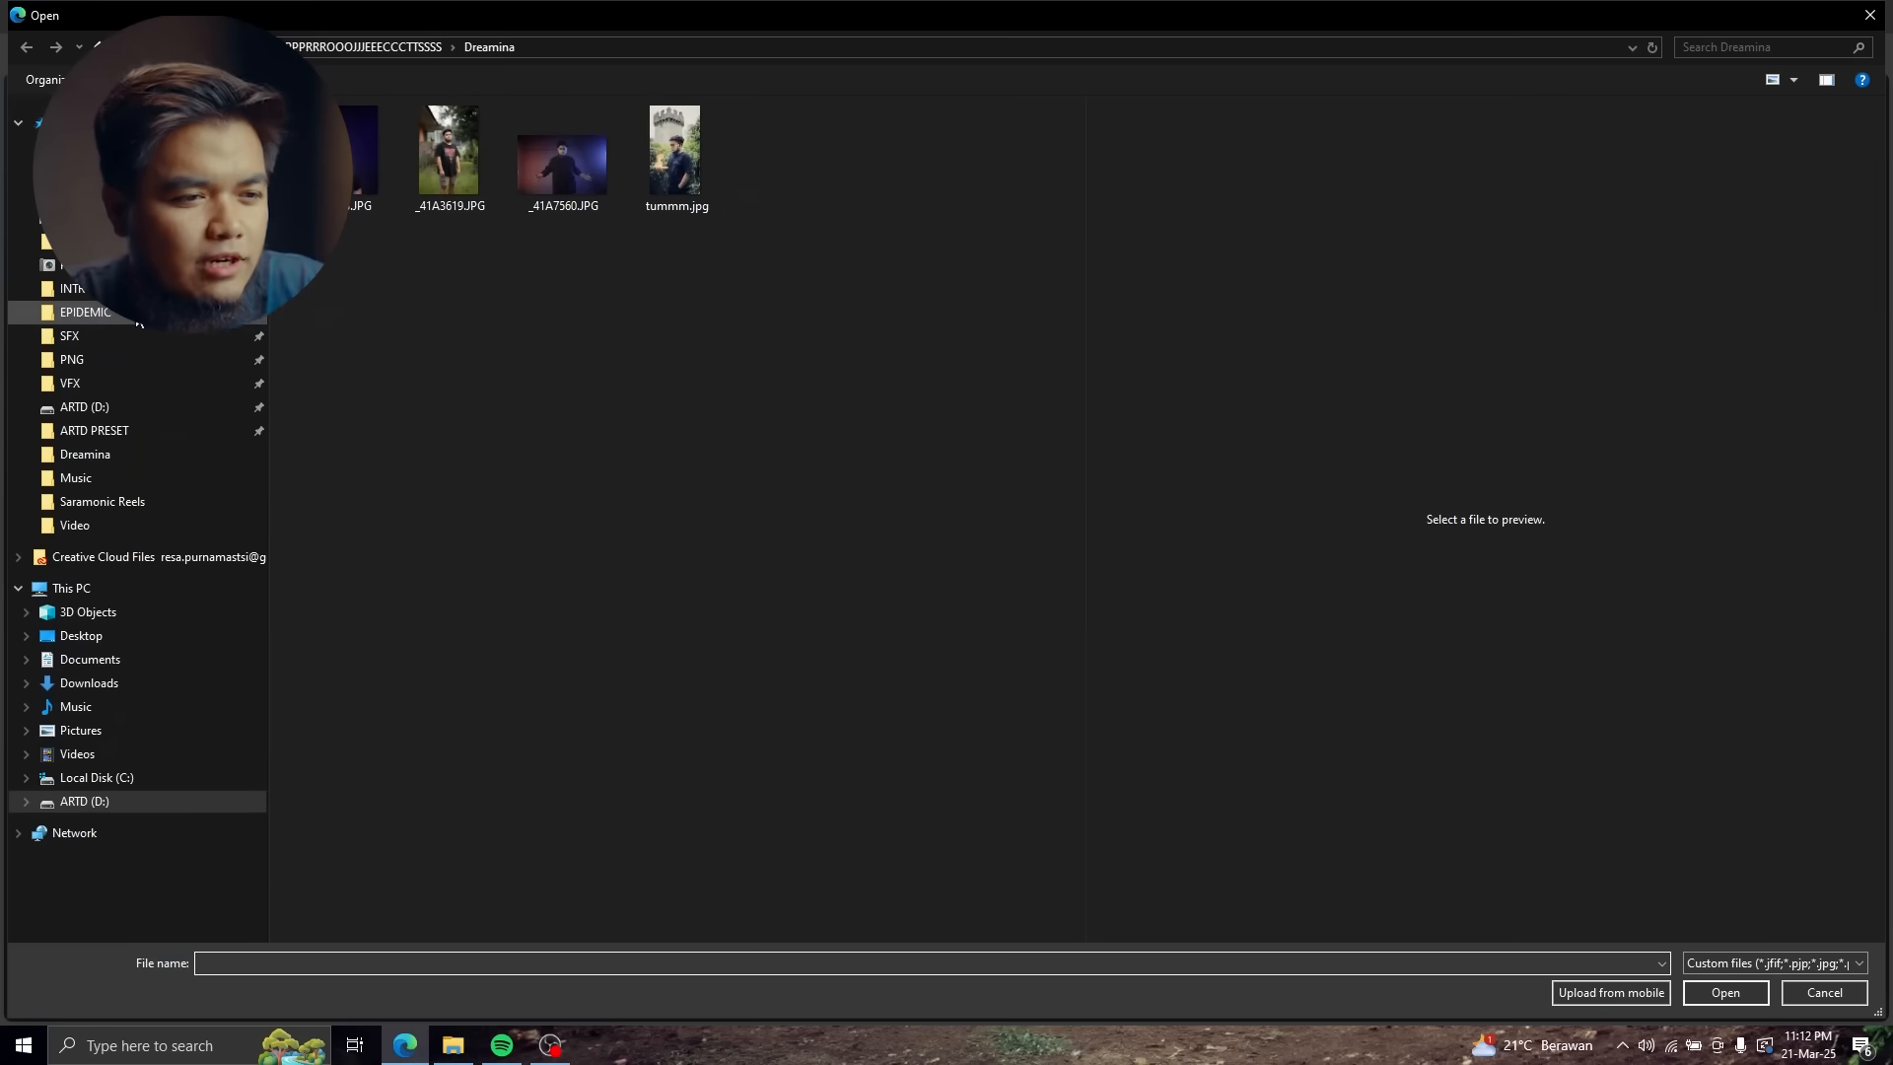
{"action": "left_click", "coordinate": [446, 181]}
{"action": "double_click", "coordinate": [470, 179]}
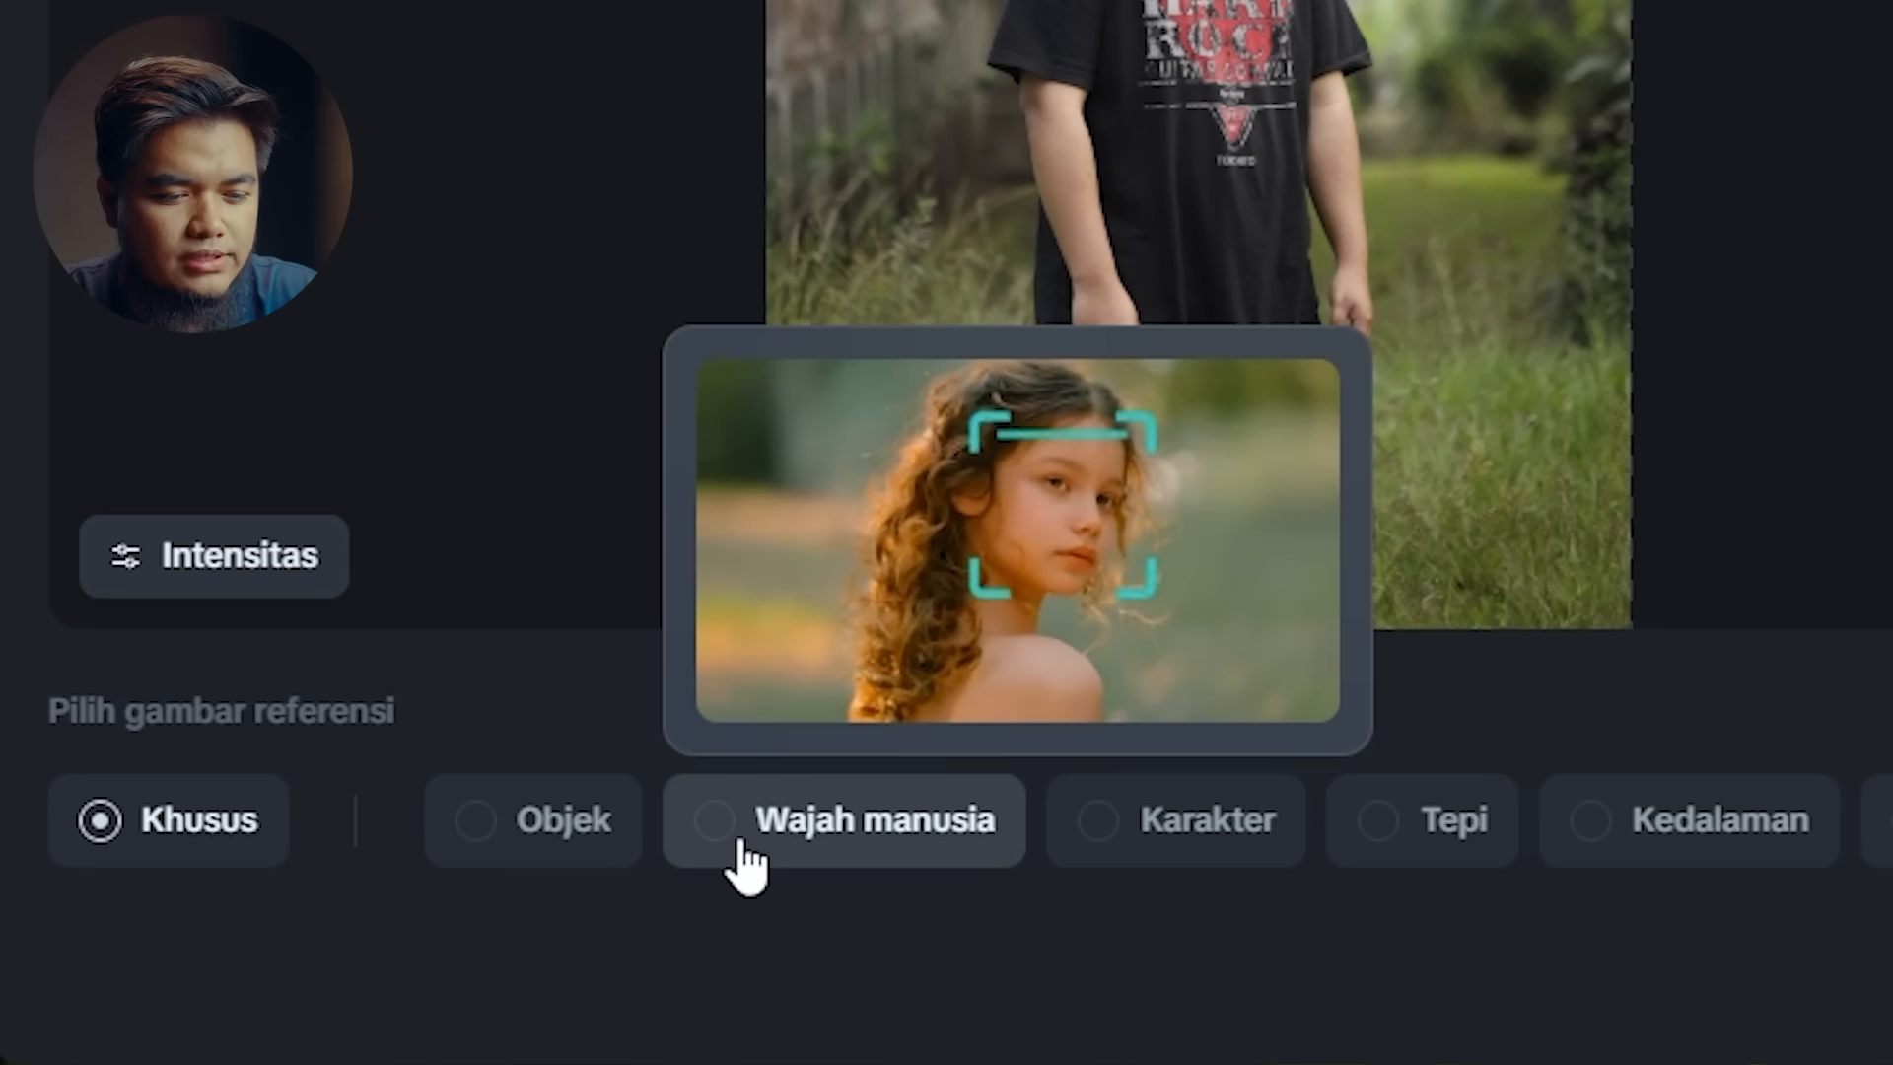
{"action": "left_click", "coordinate": [769, 834]}
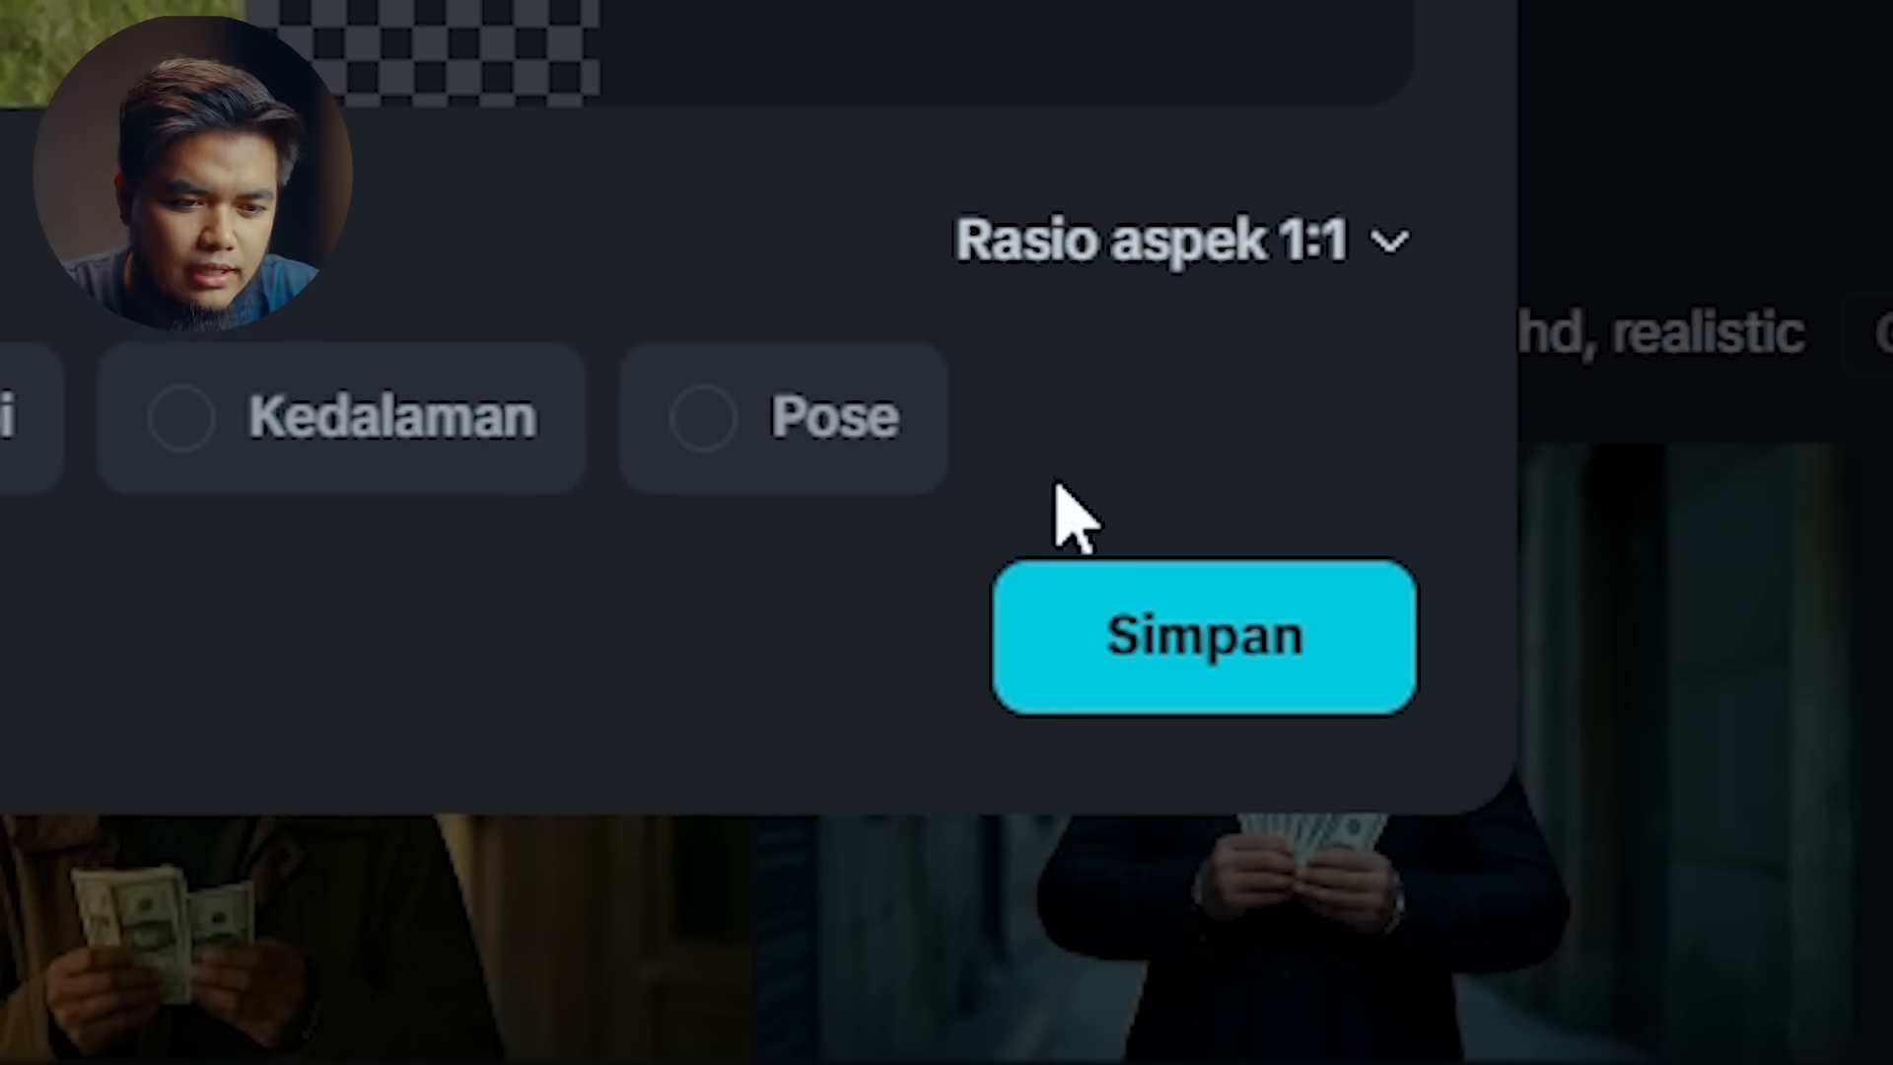
{"action": "left_click", "coordinate": [1173, 673]}
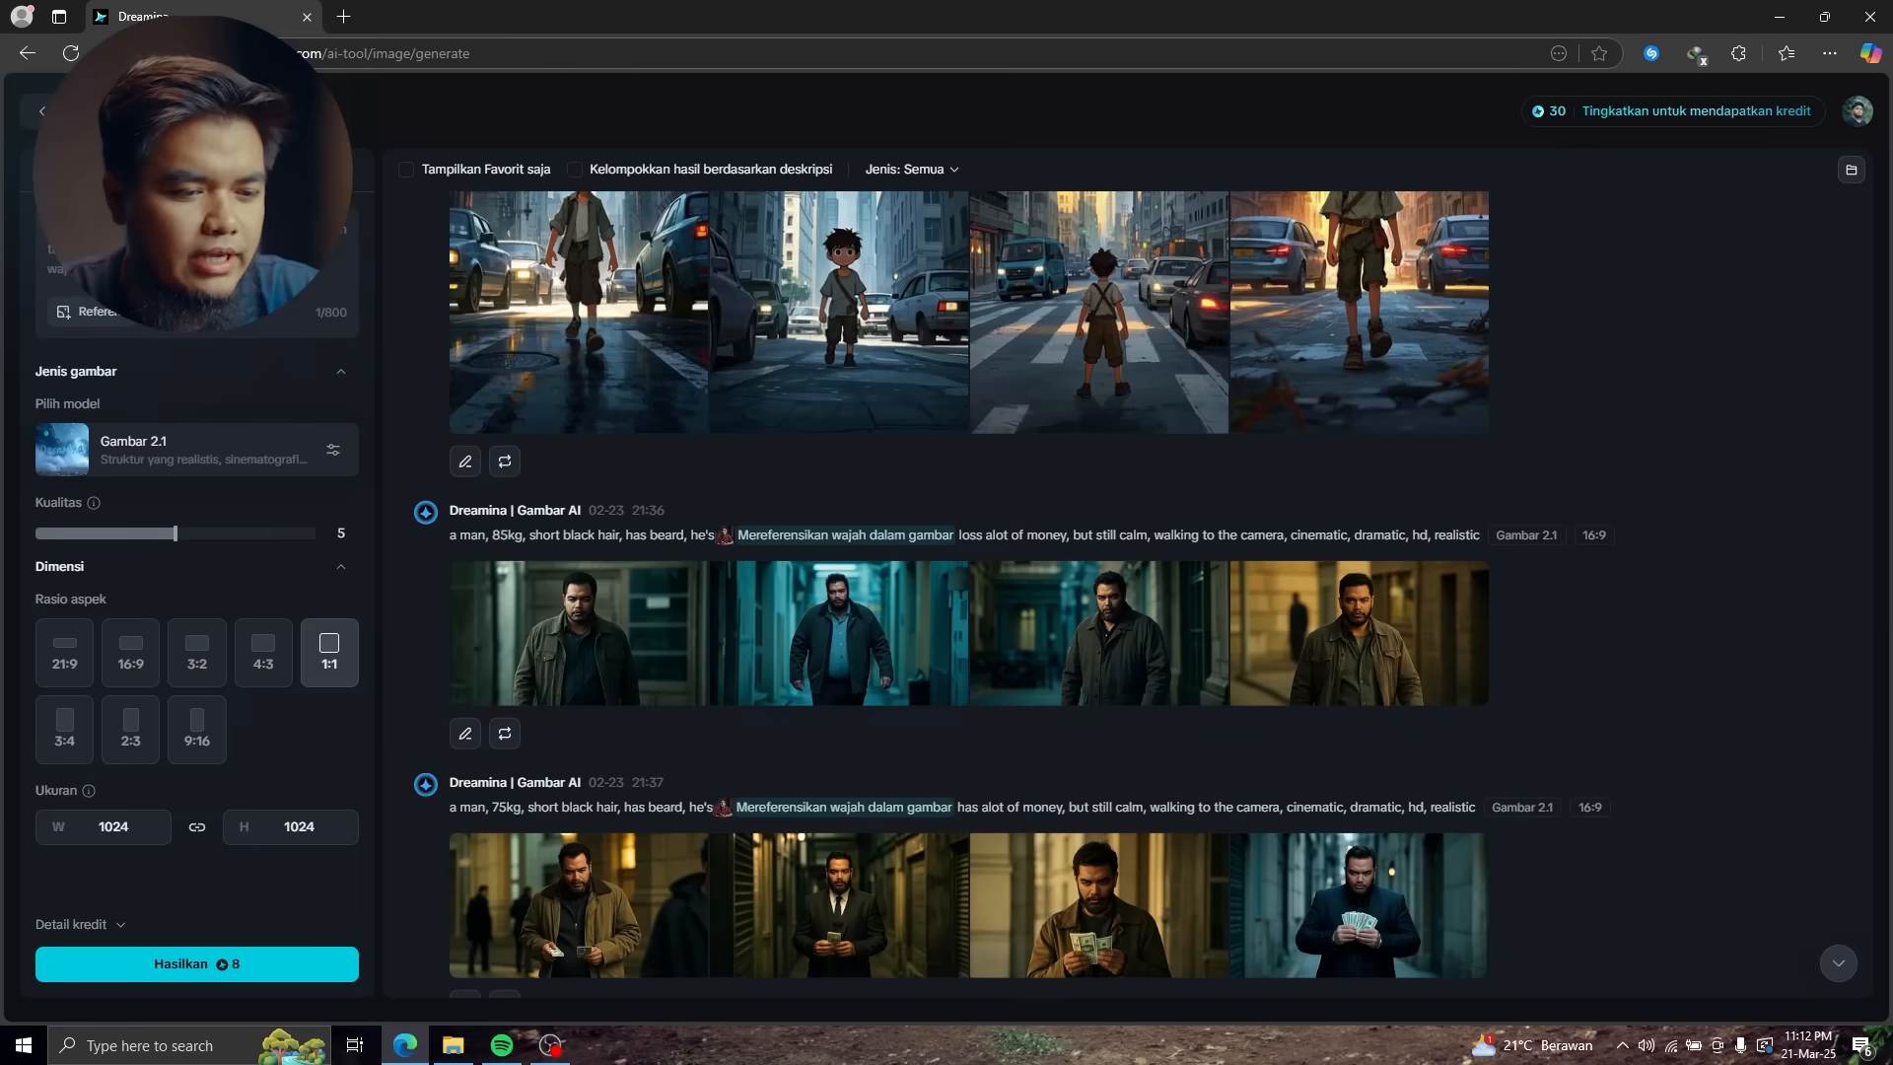
- Enter the prompt "movie poster, armored man, black hair, has beard, ready to war, sitting on the thrones with alot of sword"
{"action": "scroll", "coordinate": [684, 410], "scroll_direction": "down", "scroll_amount": 4}
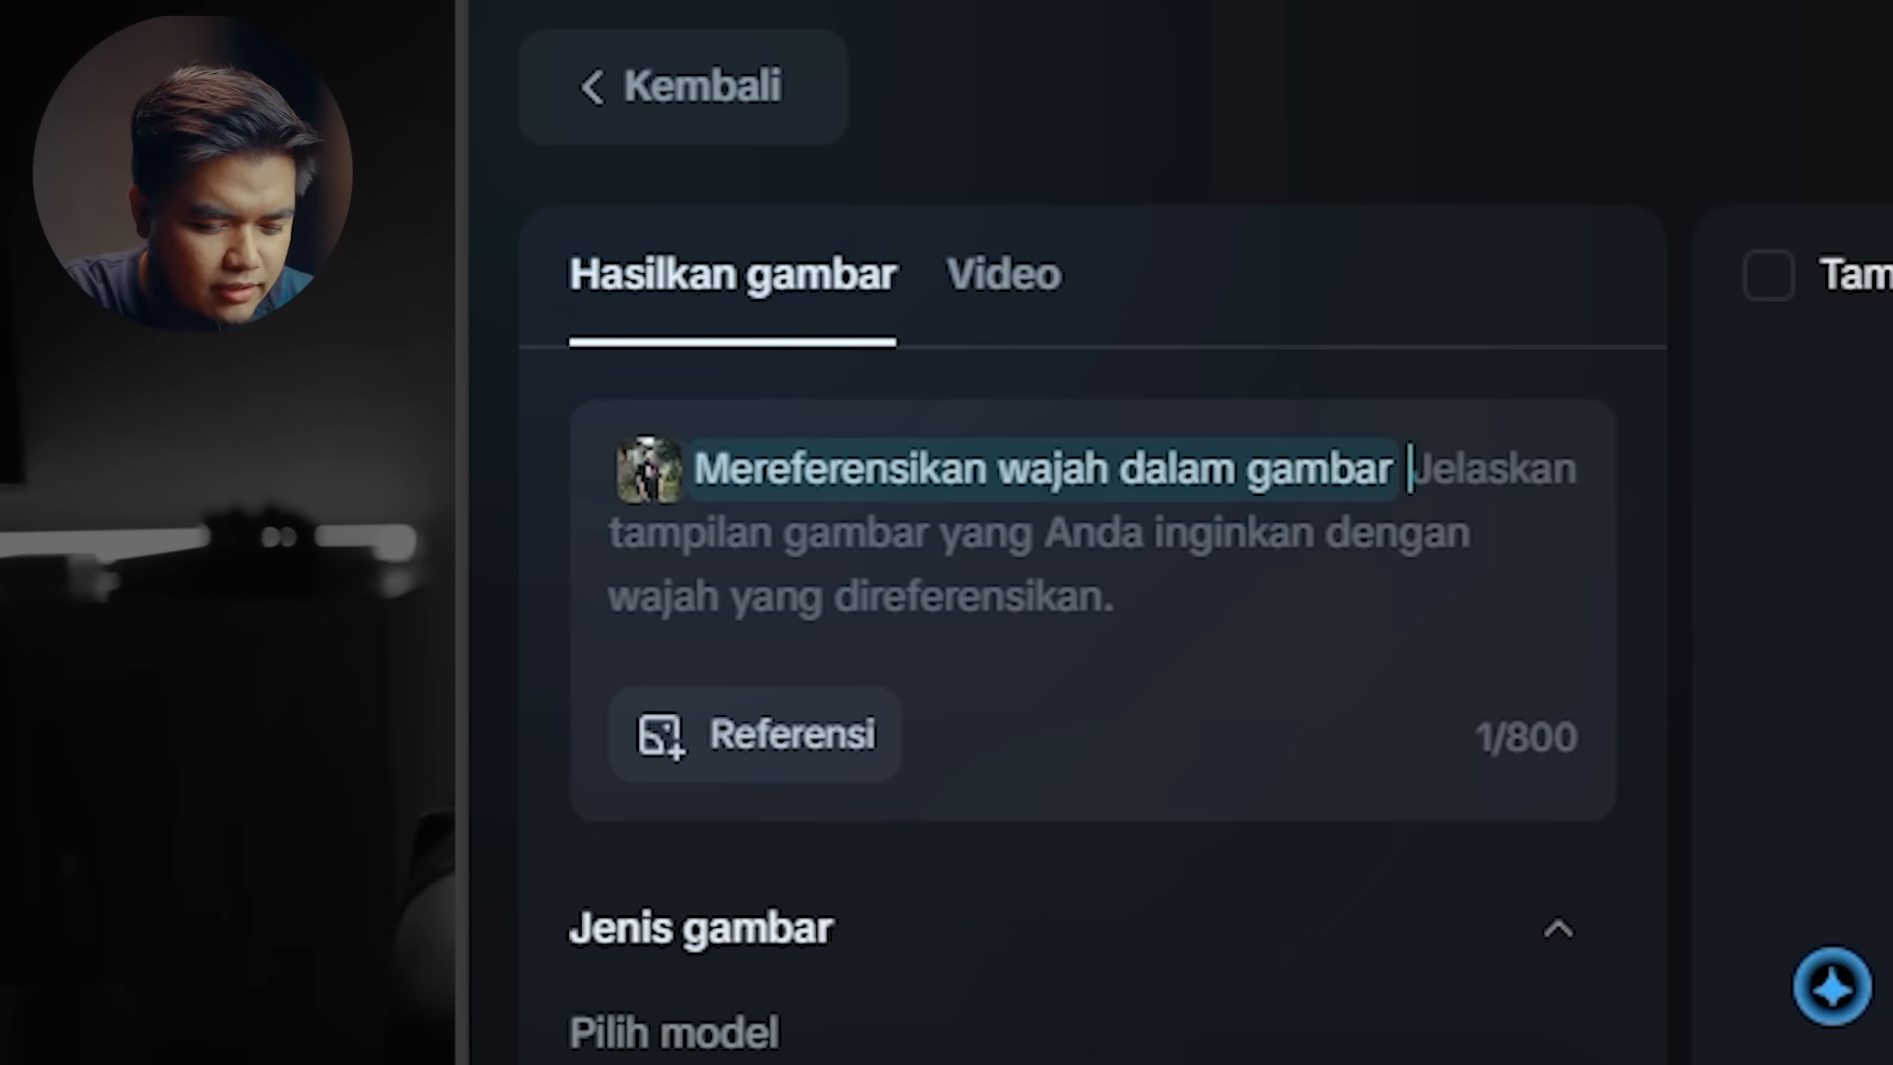
{"action": "type", "text": "movie poster, armored man, "}
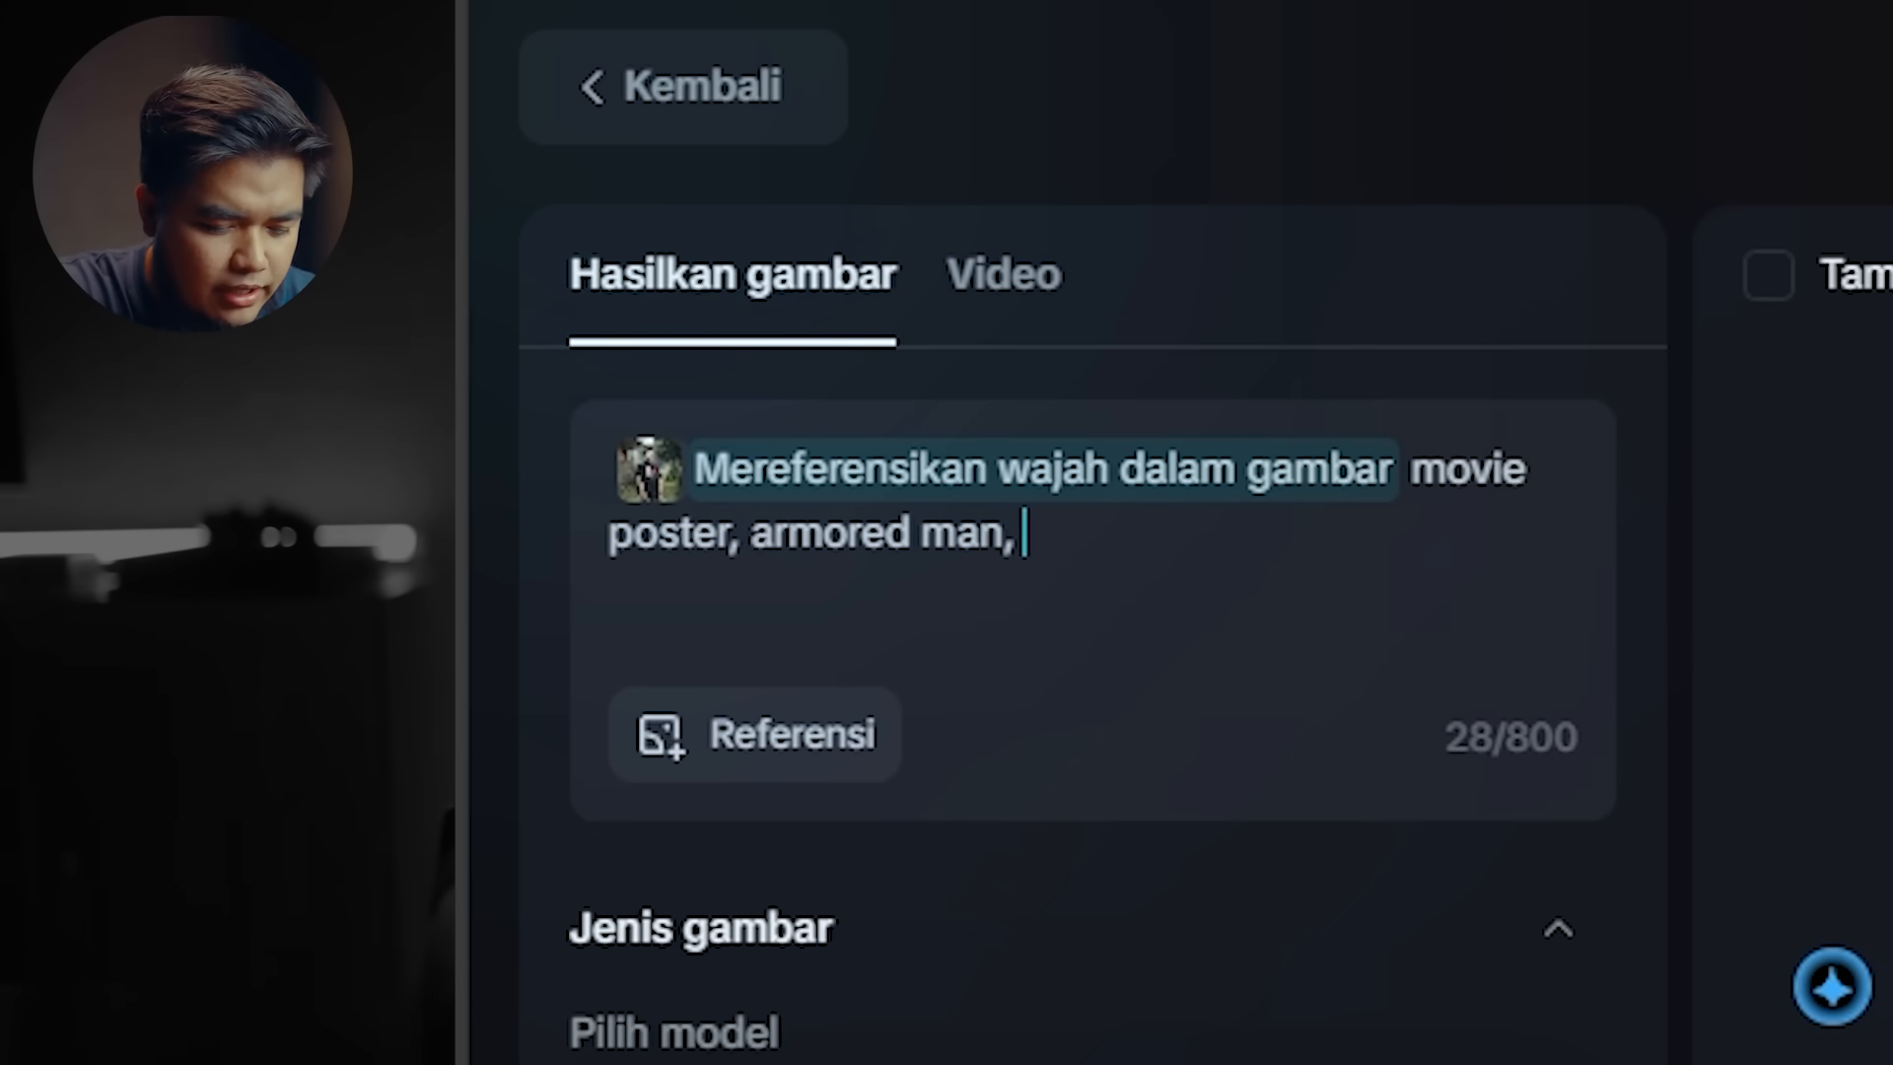
{"action": "type", "text": "black hair, has beard, ready t"}
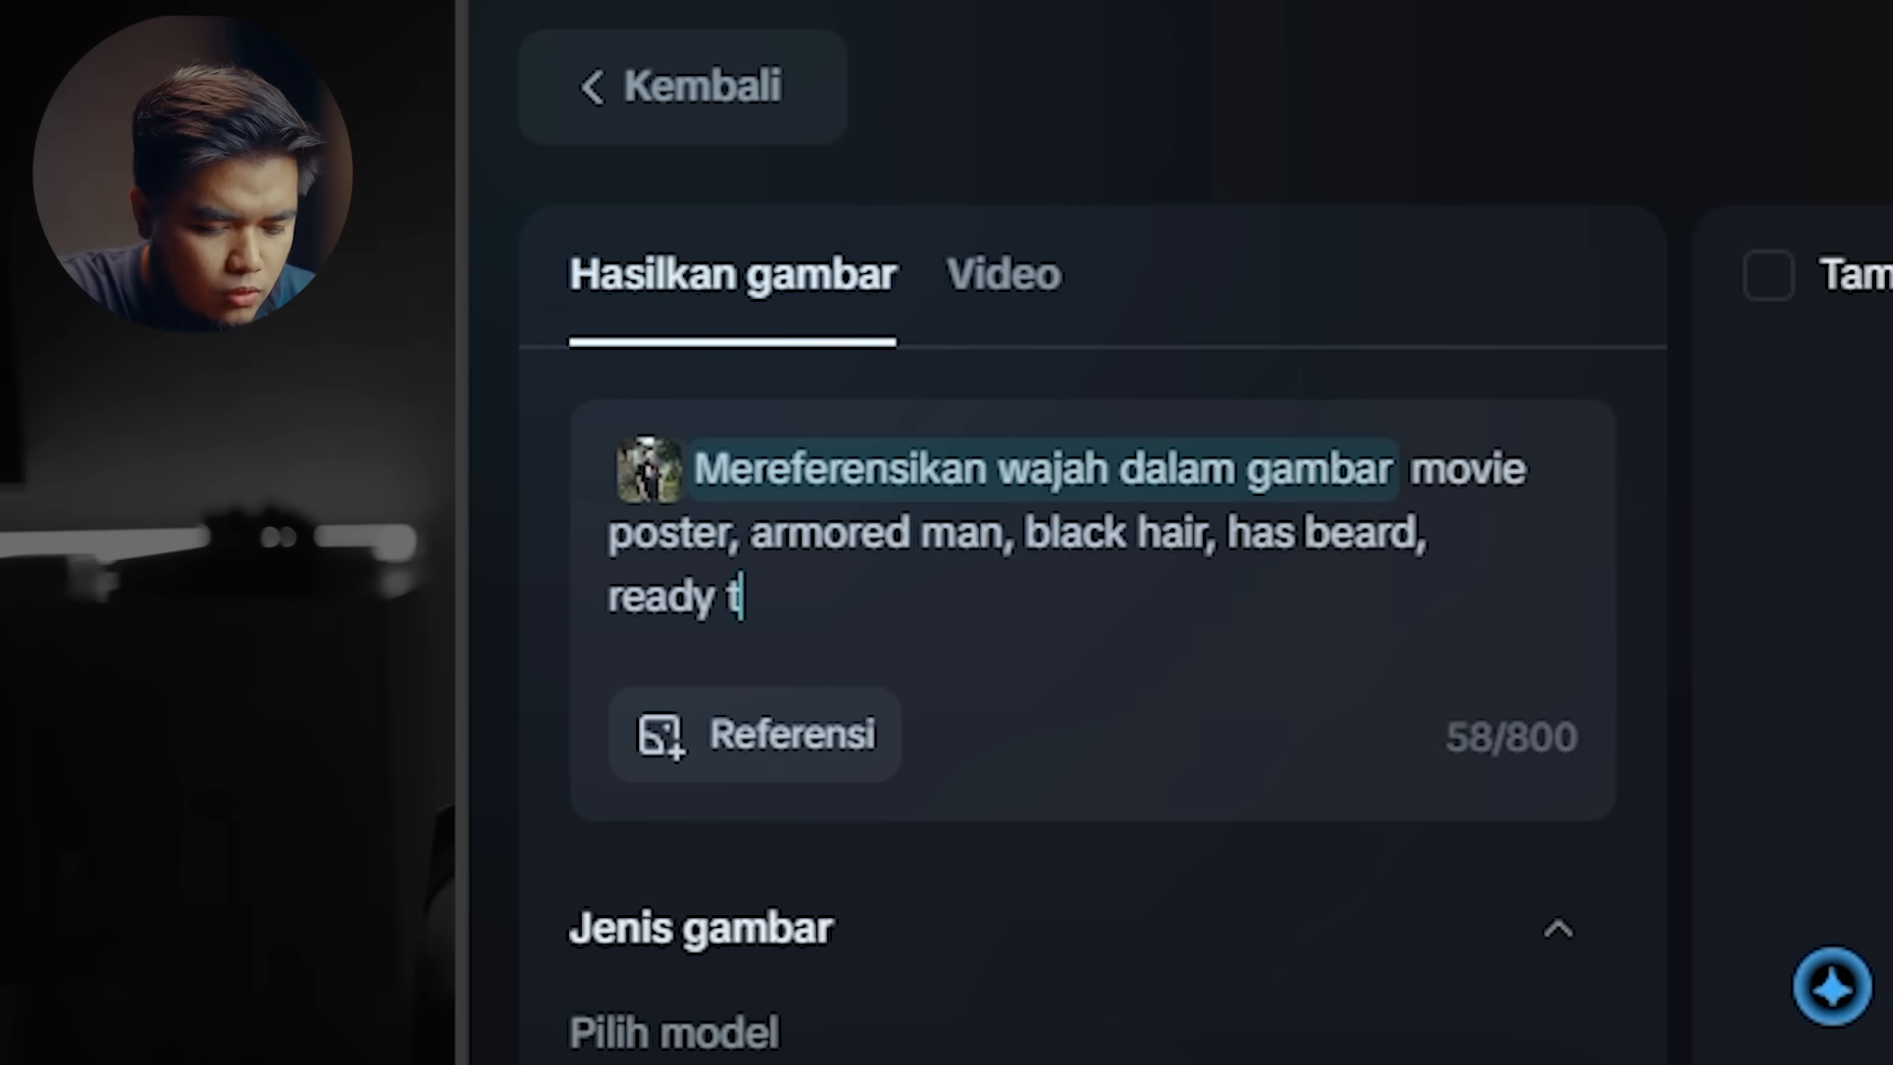
{"action": "type", "text": "o war, sitting on t"}
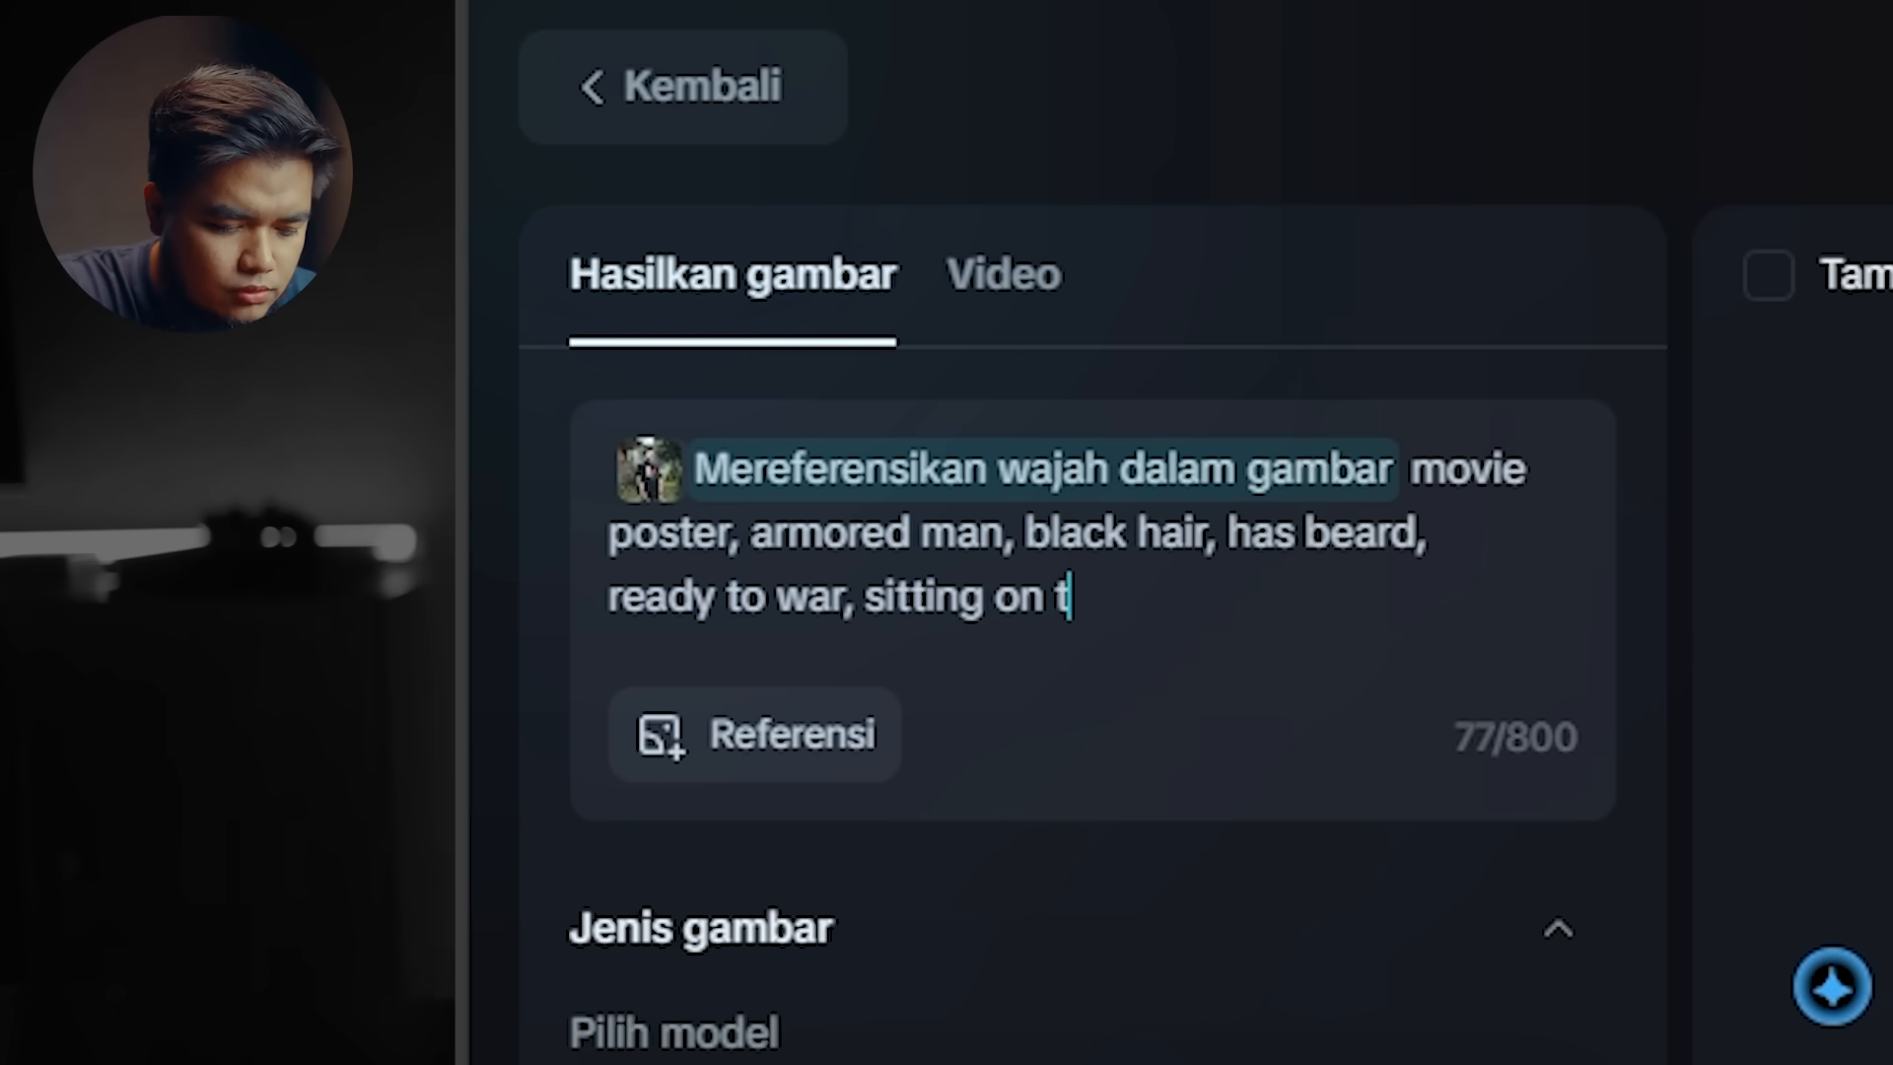
{"action": "type", "text": "he thrones with al"}
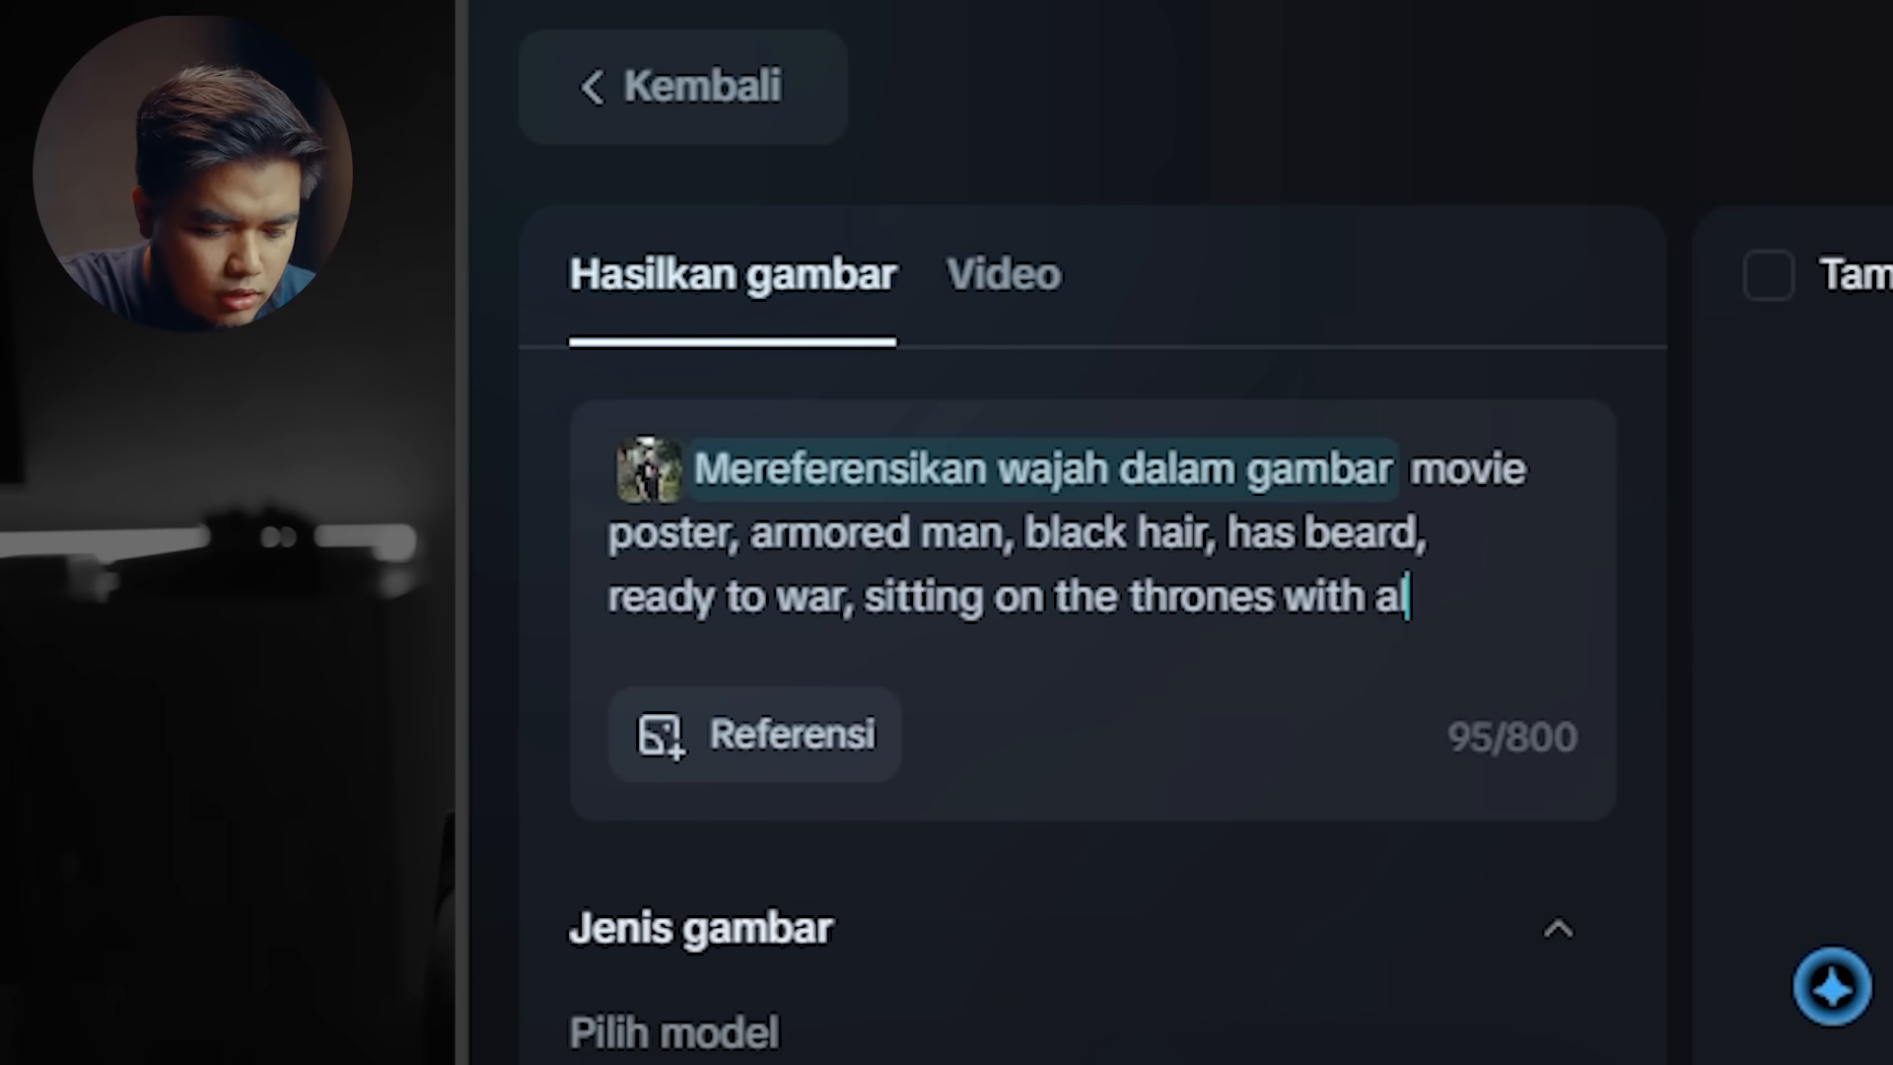
{"action": "type", "text": "ot of sword"}
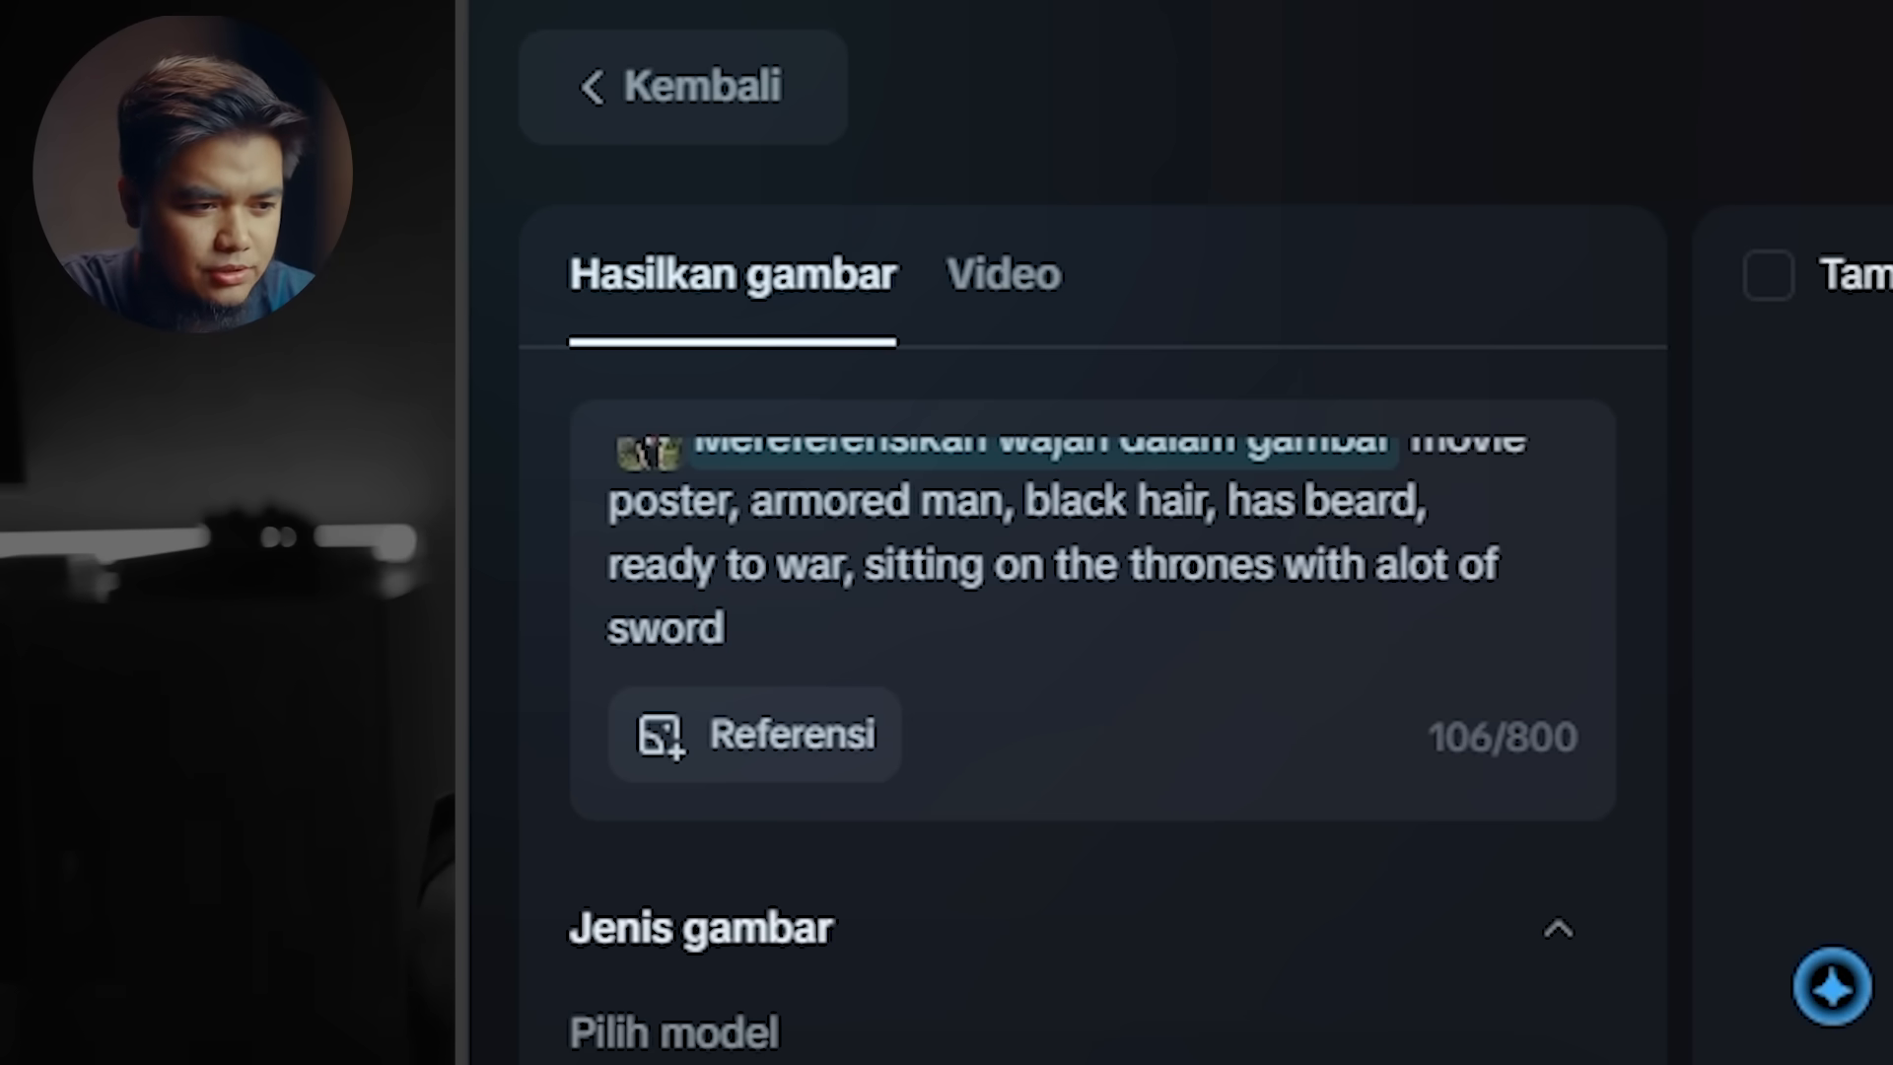
- Extend the prompt with ", dramatic, cinematic, hi res, tittled "The Stronges Warrior""
{"action": "type", "text": ", dramatic, cinematic, "}
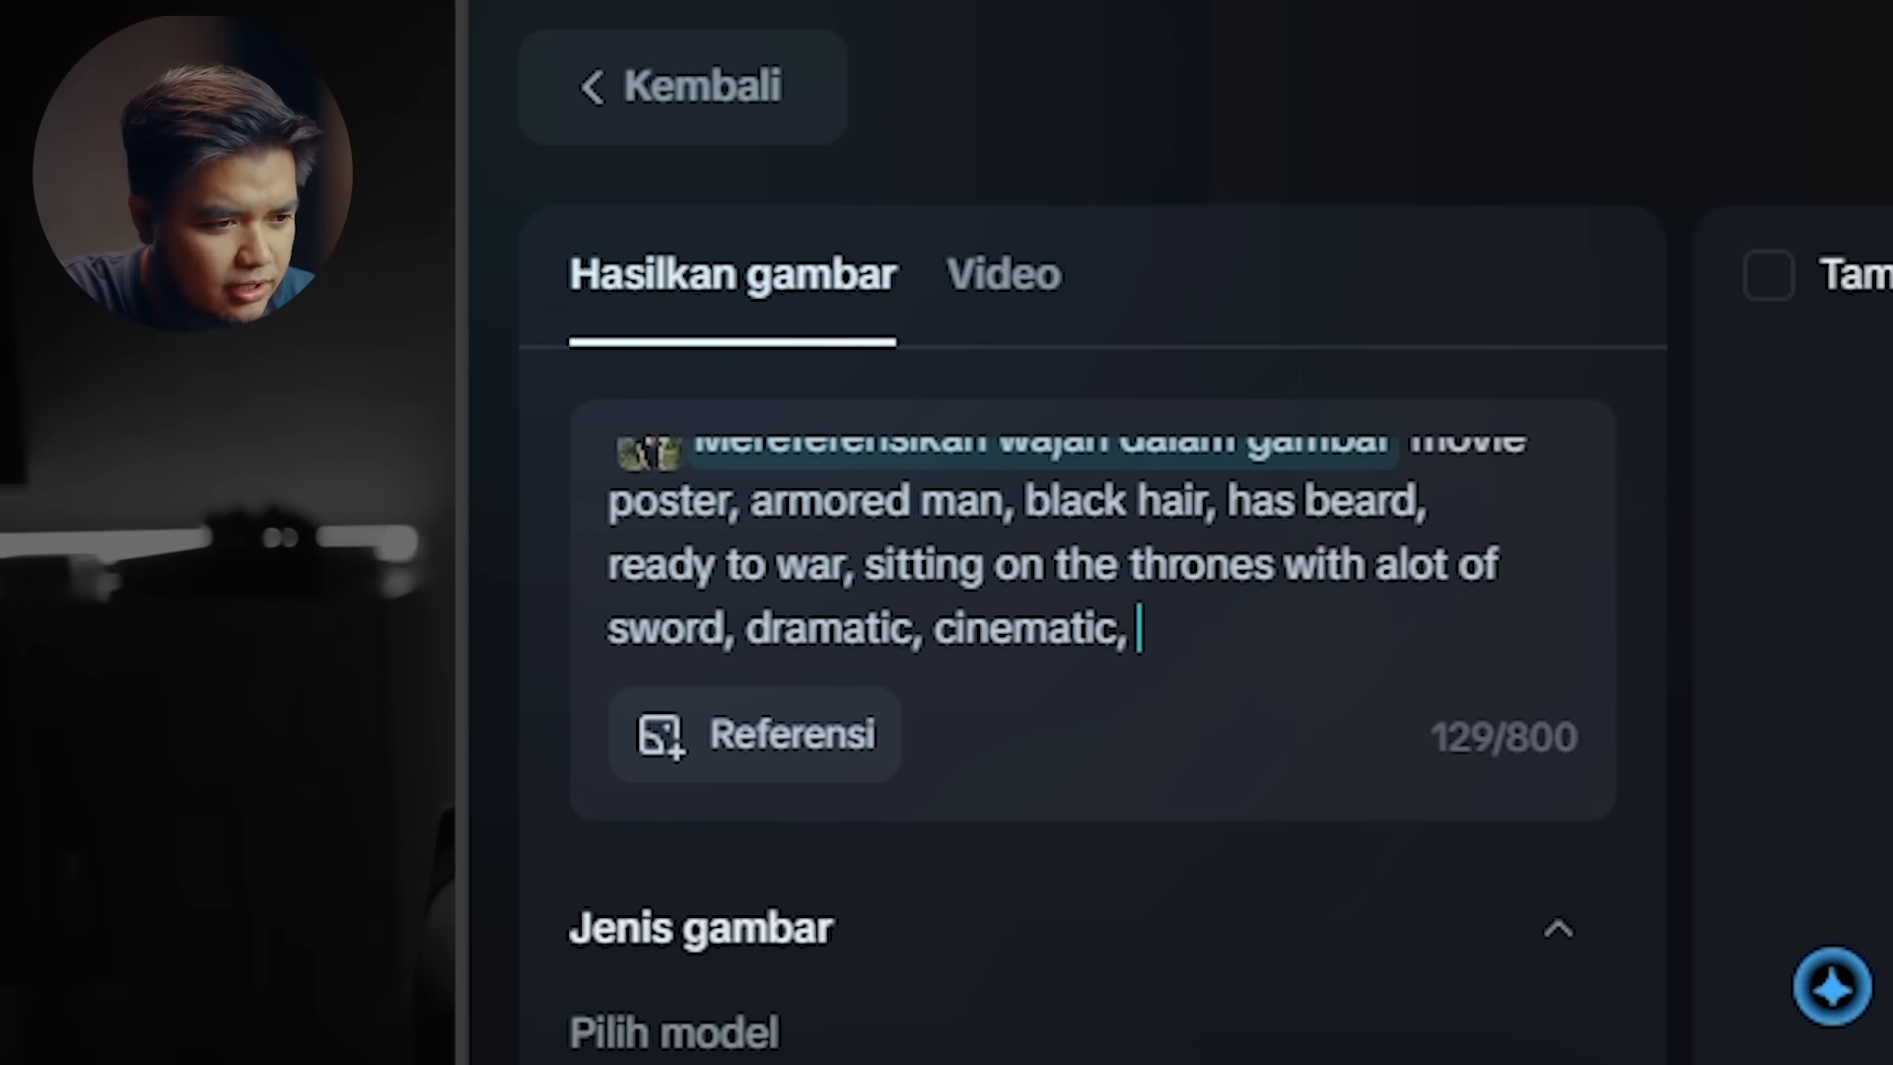
{"action": "type", "text": "hi res, "}
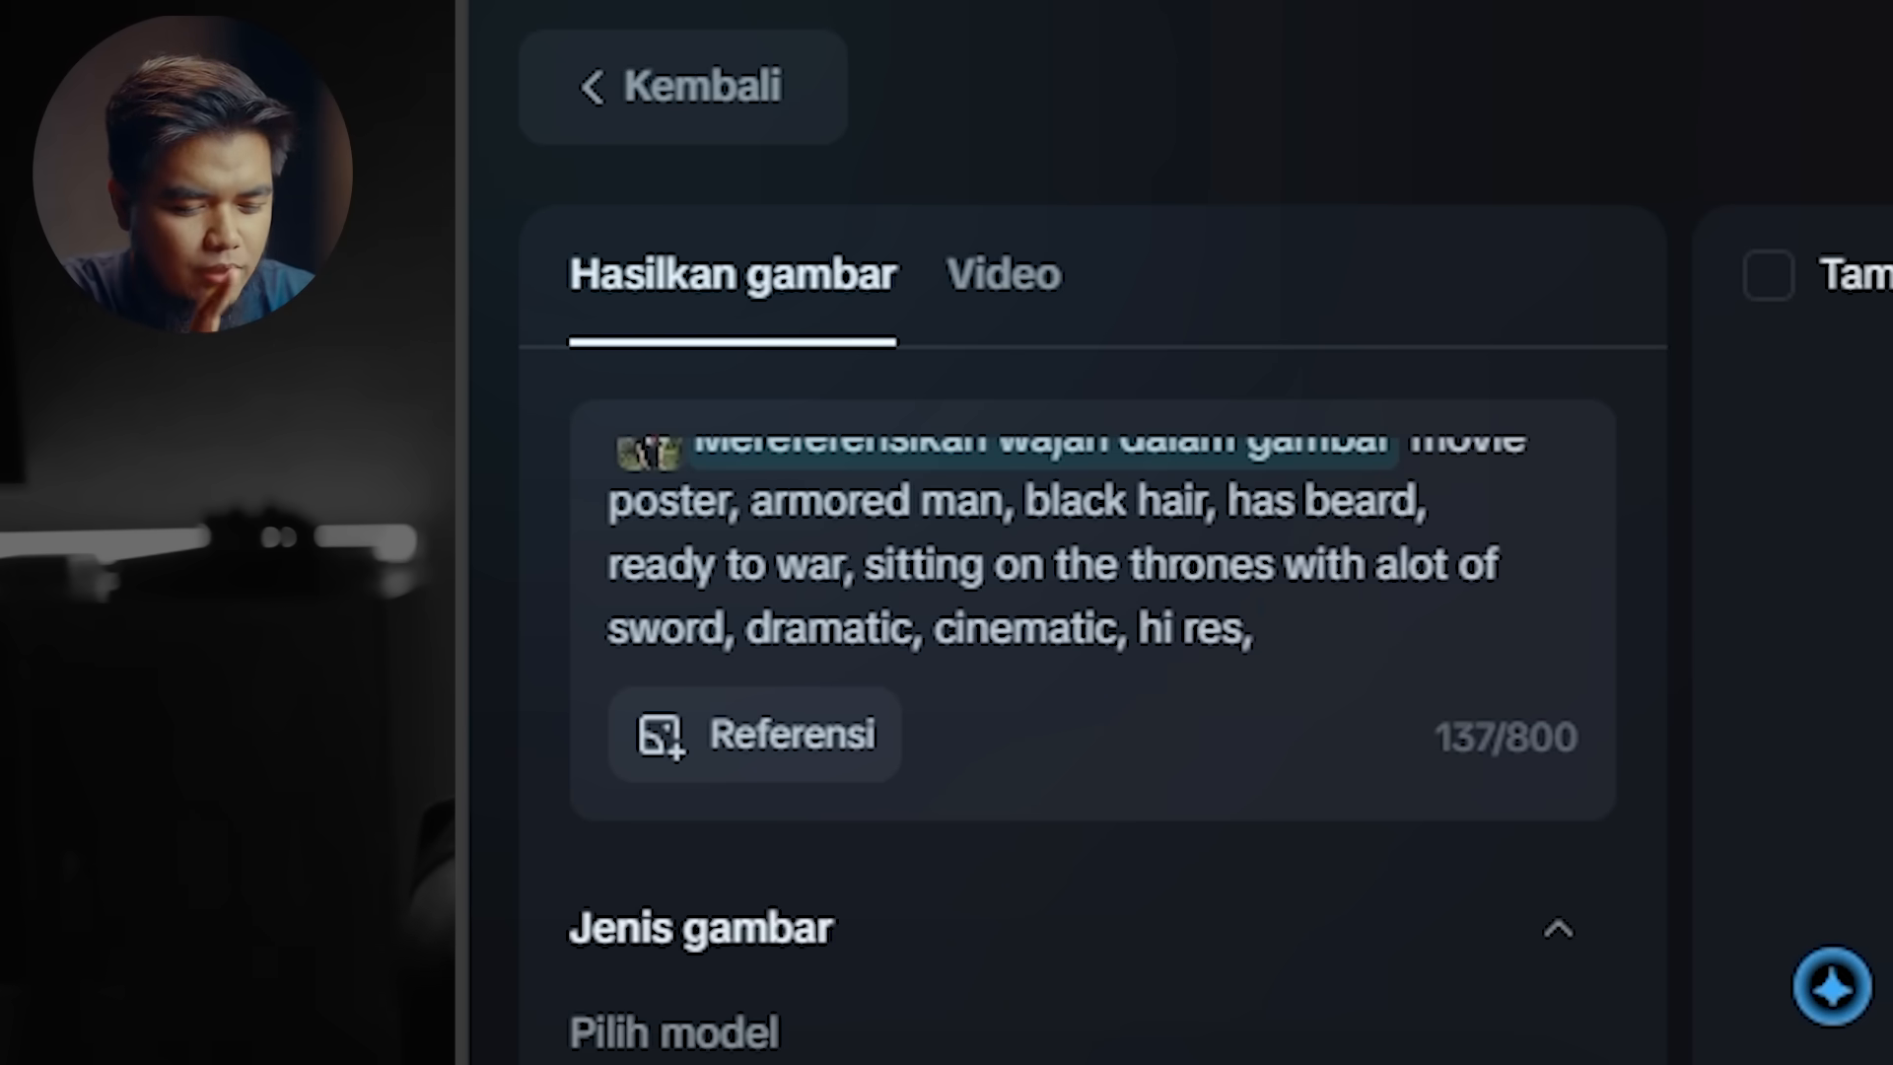
{"action": "type", "text": "ti"}
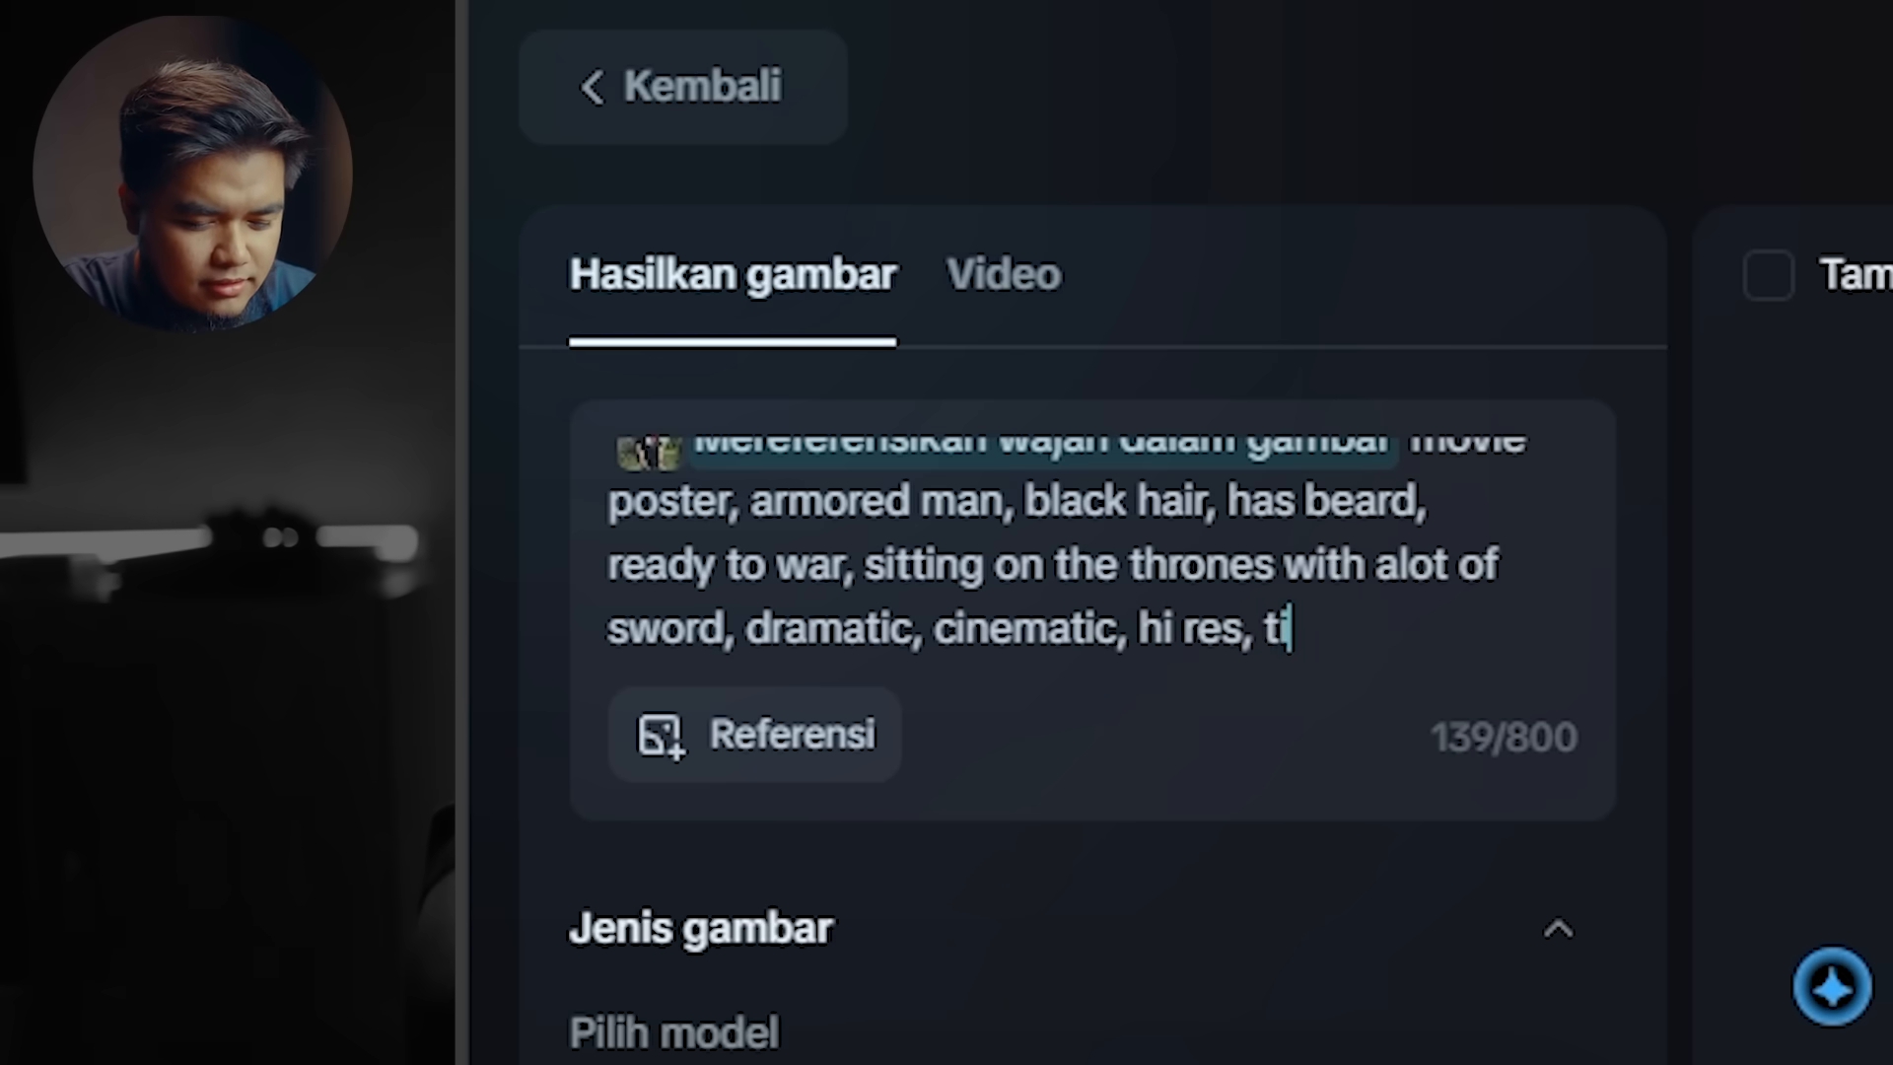
{"action": "type", "text": "ttled \""}
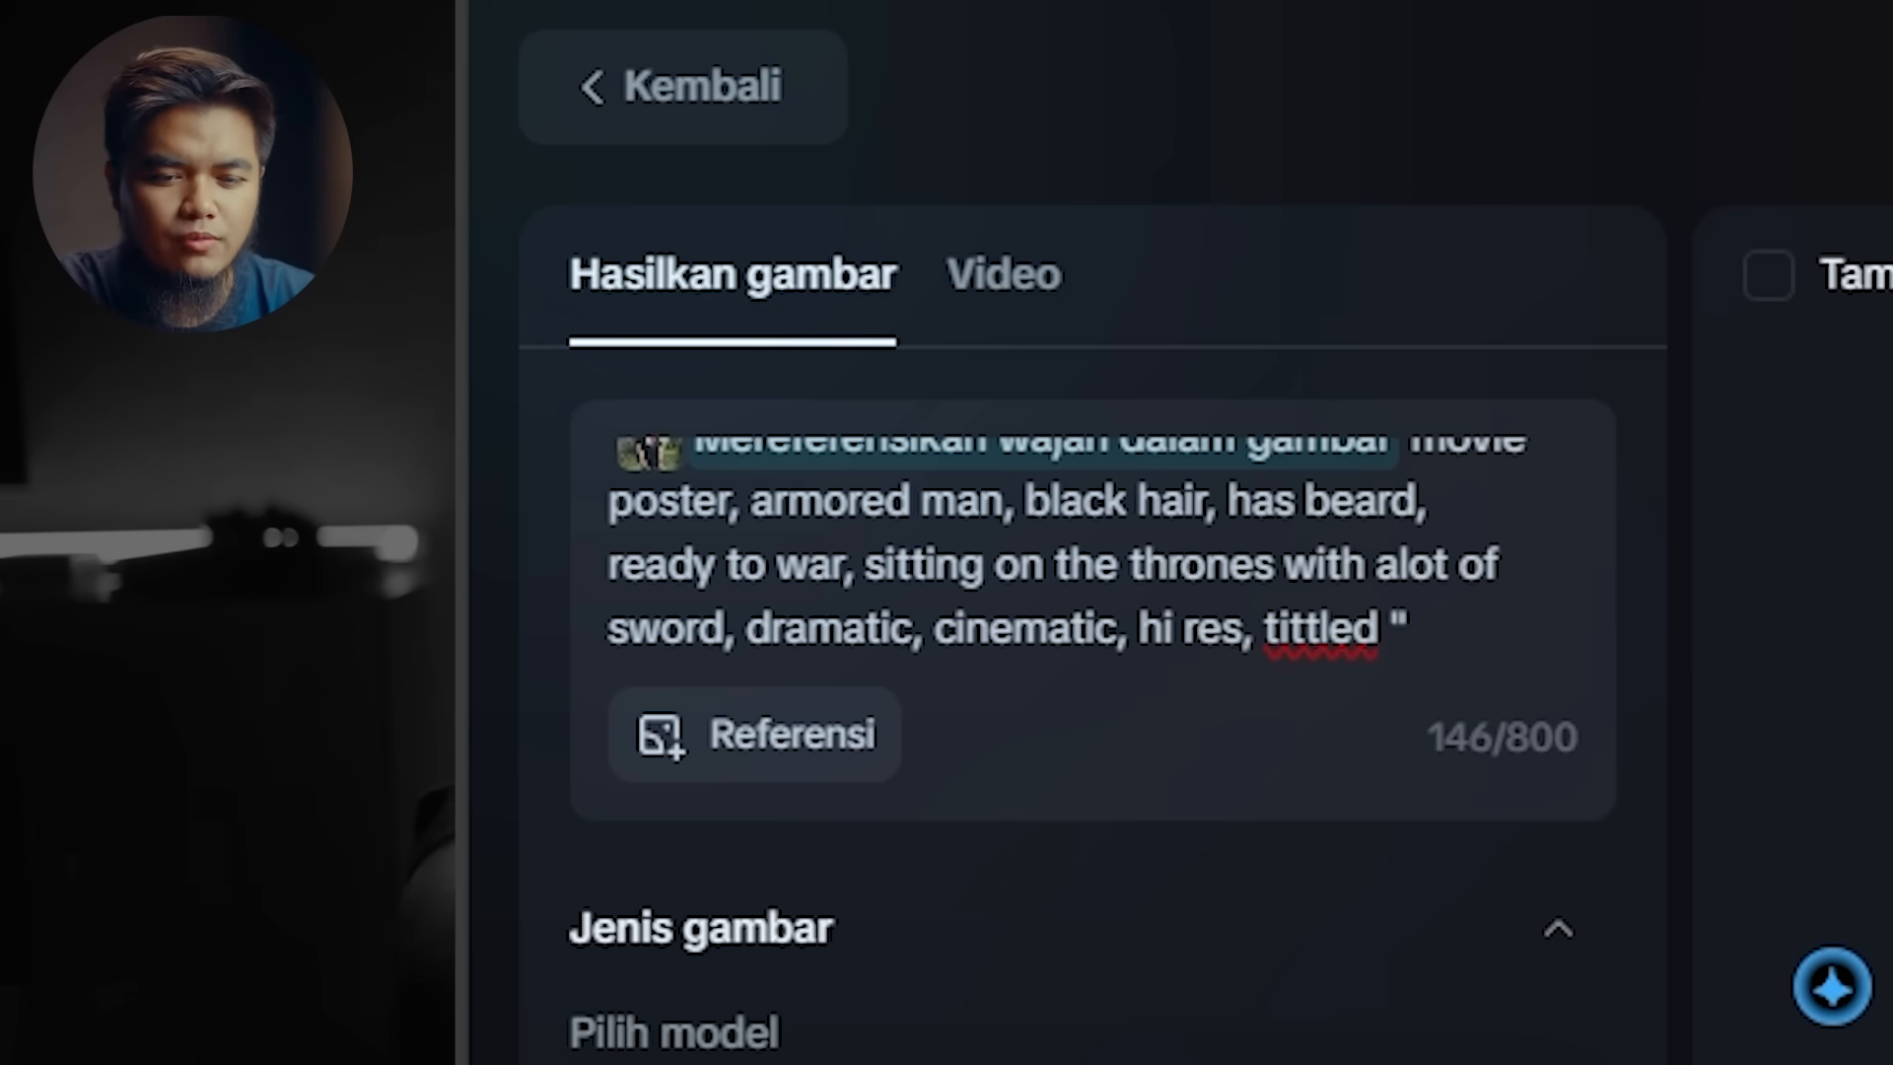
{"action": "type", "text": "The"}
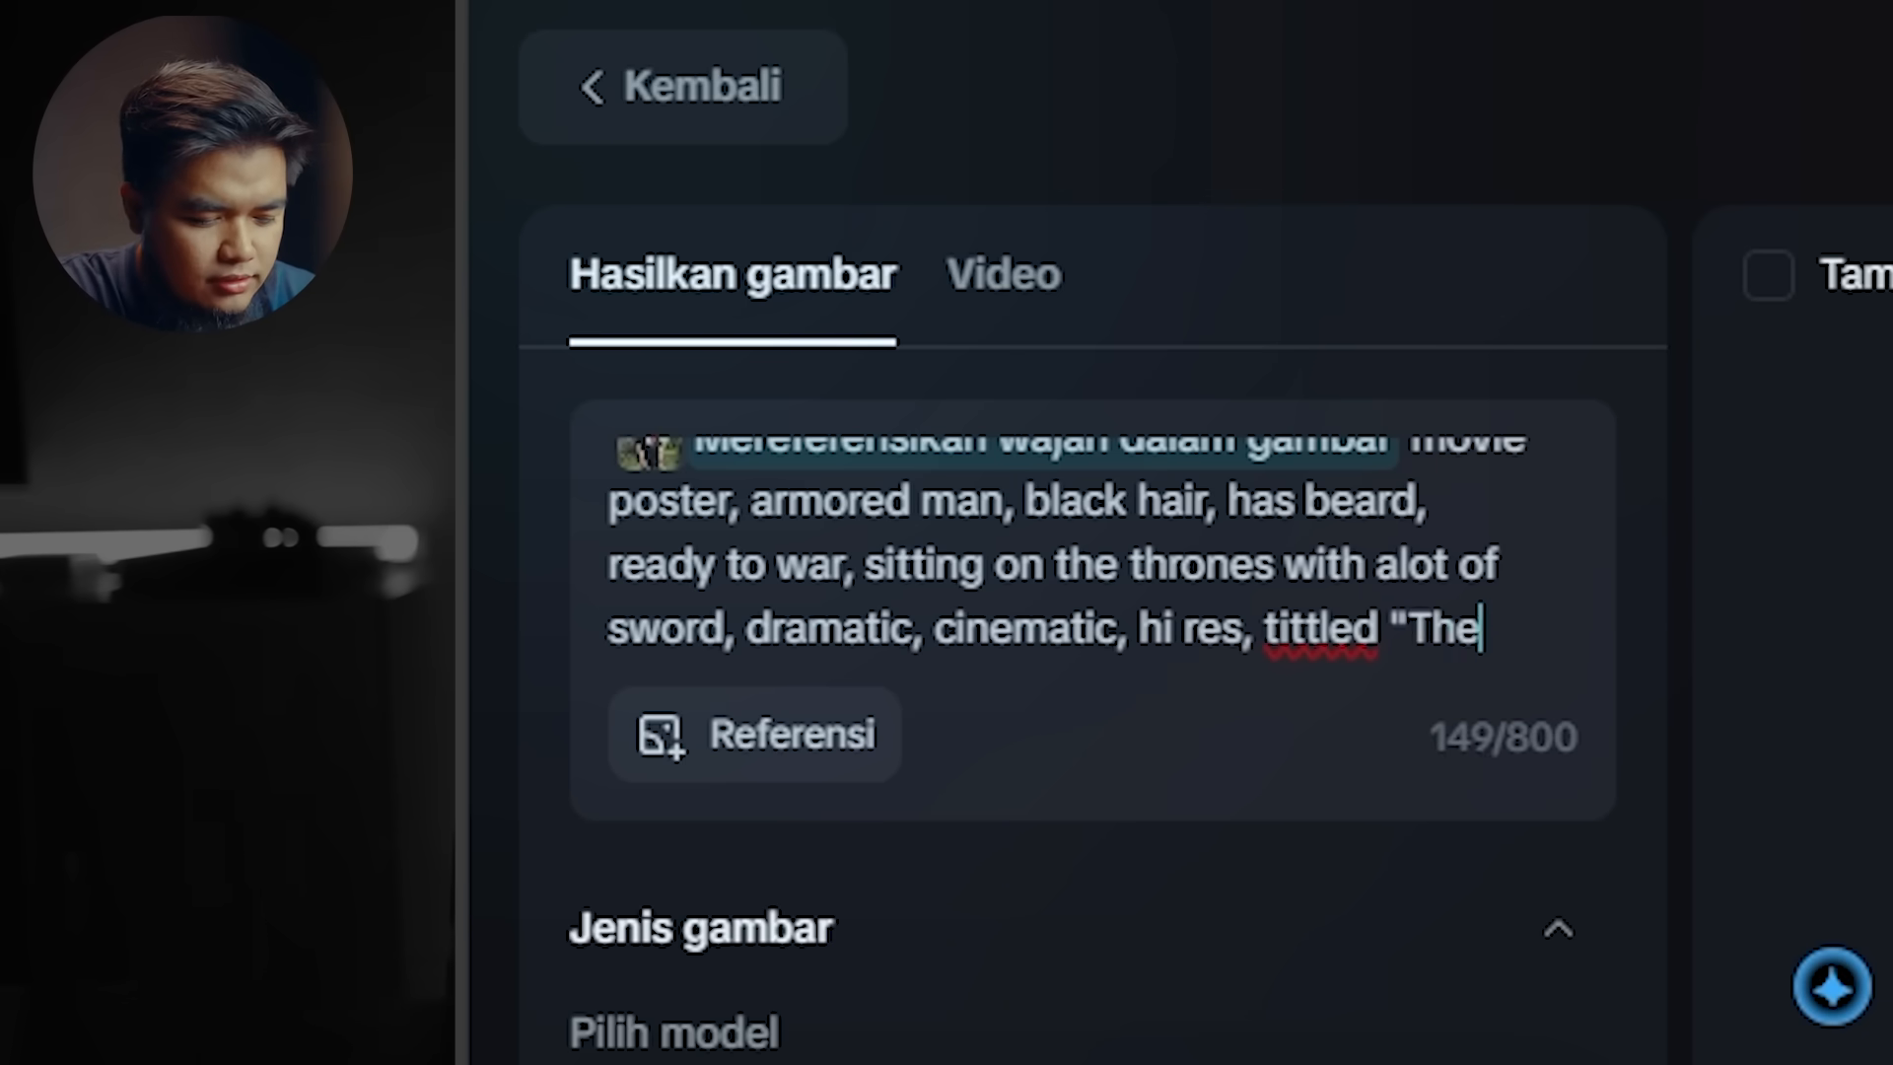
{"action": "type", "text": " Stronges Warrior"}
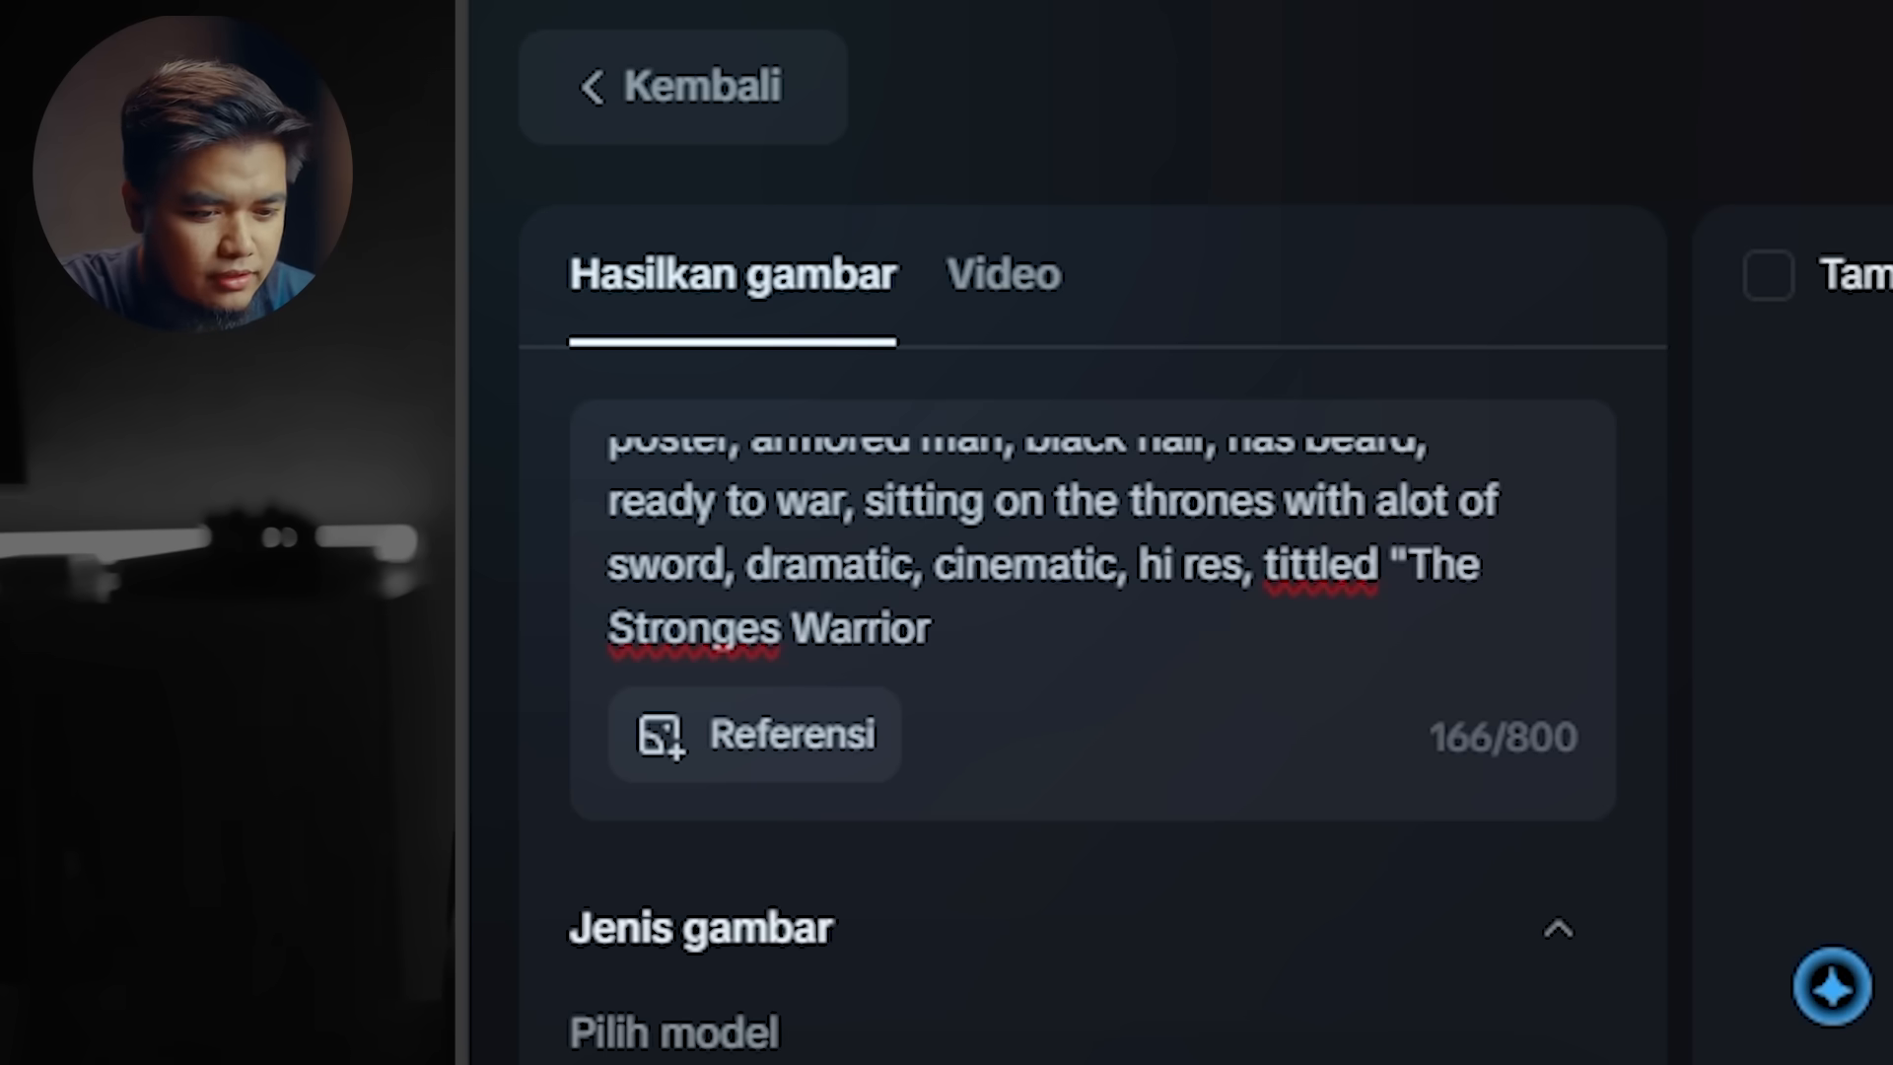
{"action": "type", "text": "\""}
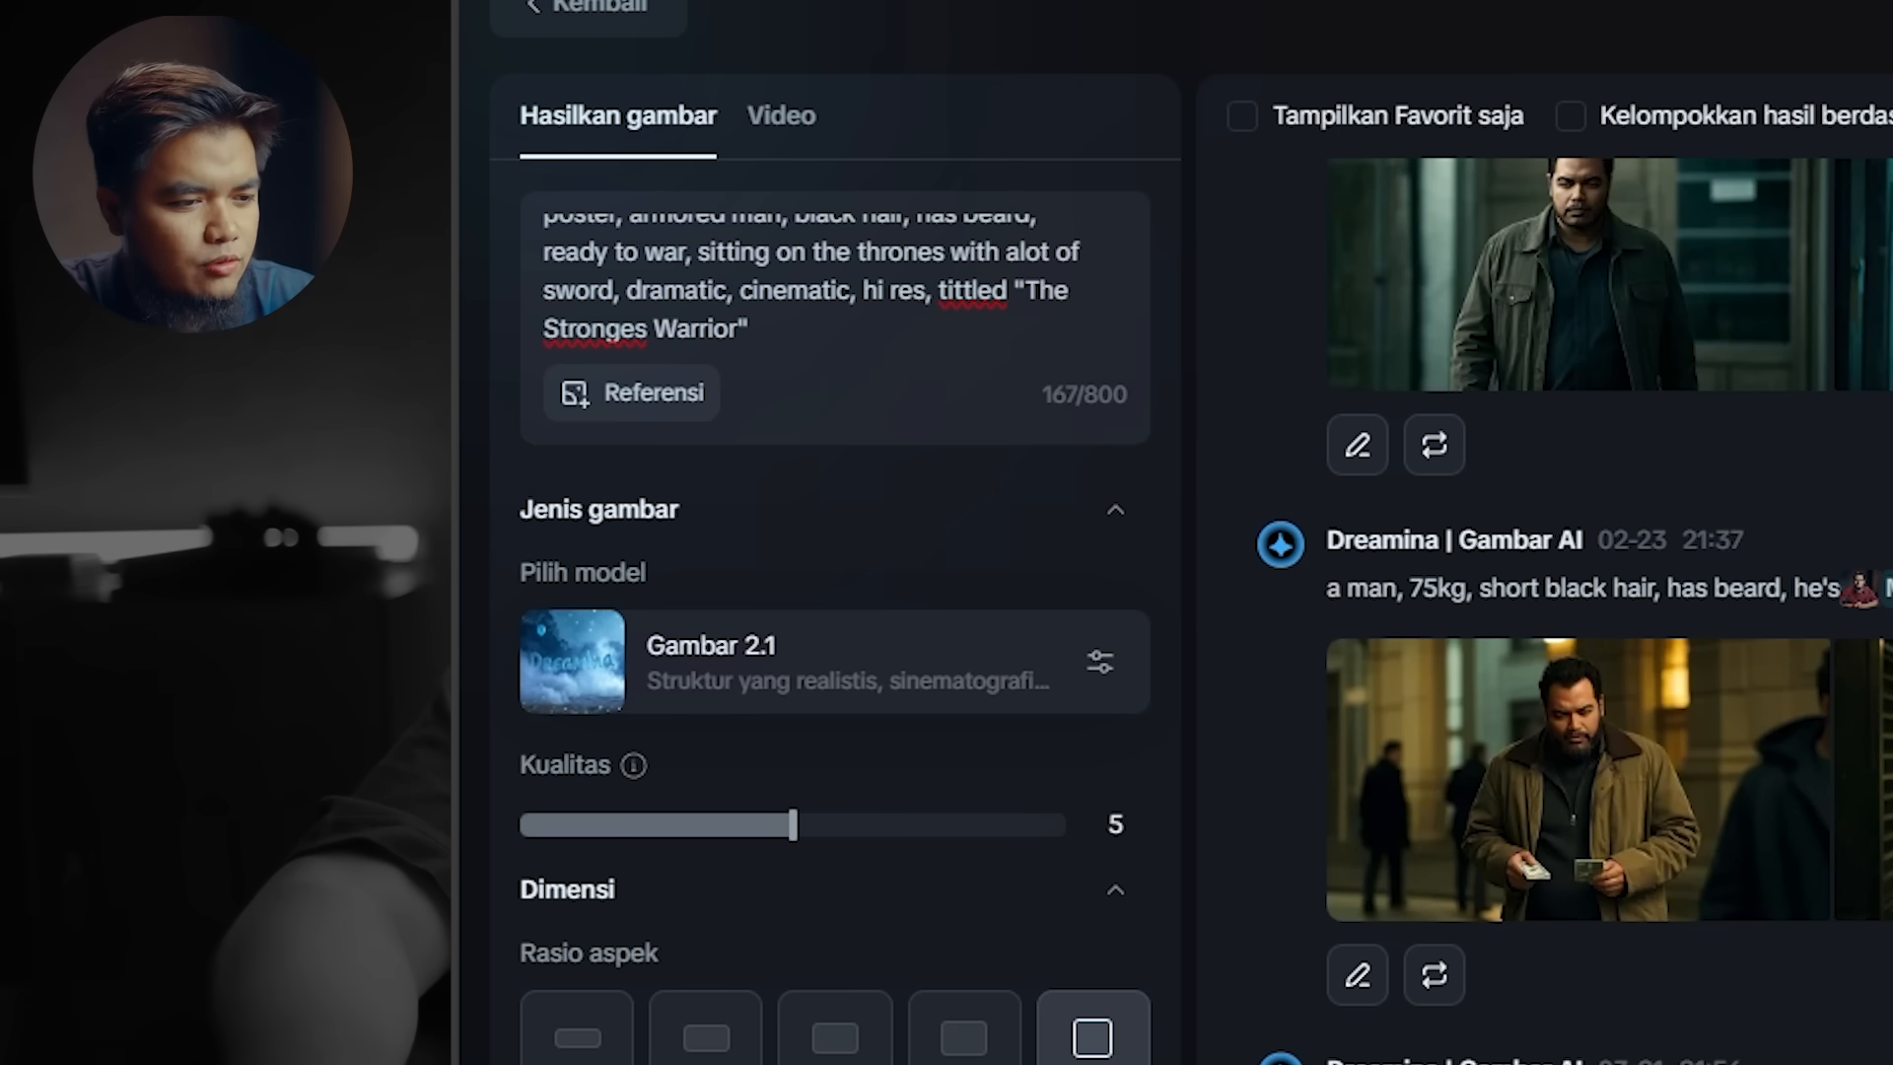
- Choose Gambar 2.1 as the image generation model
{"action": "left_click", "coordinate": [903, 679]}
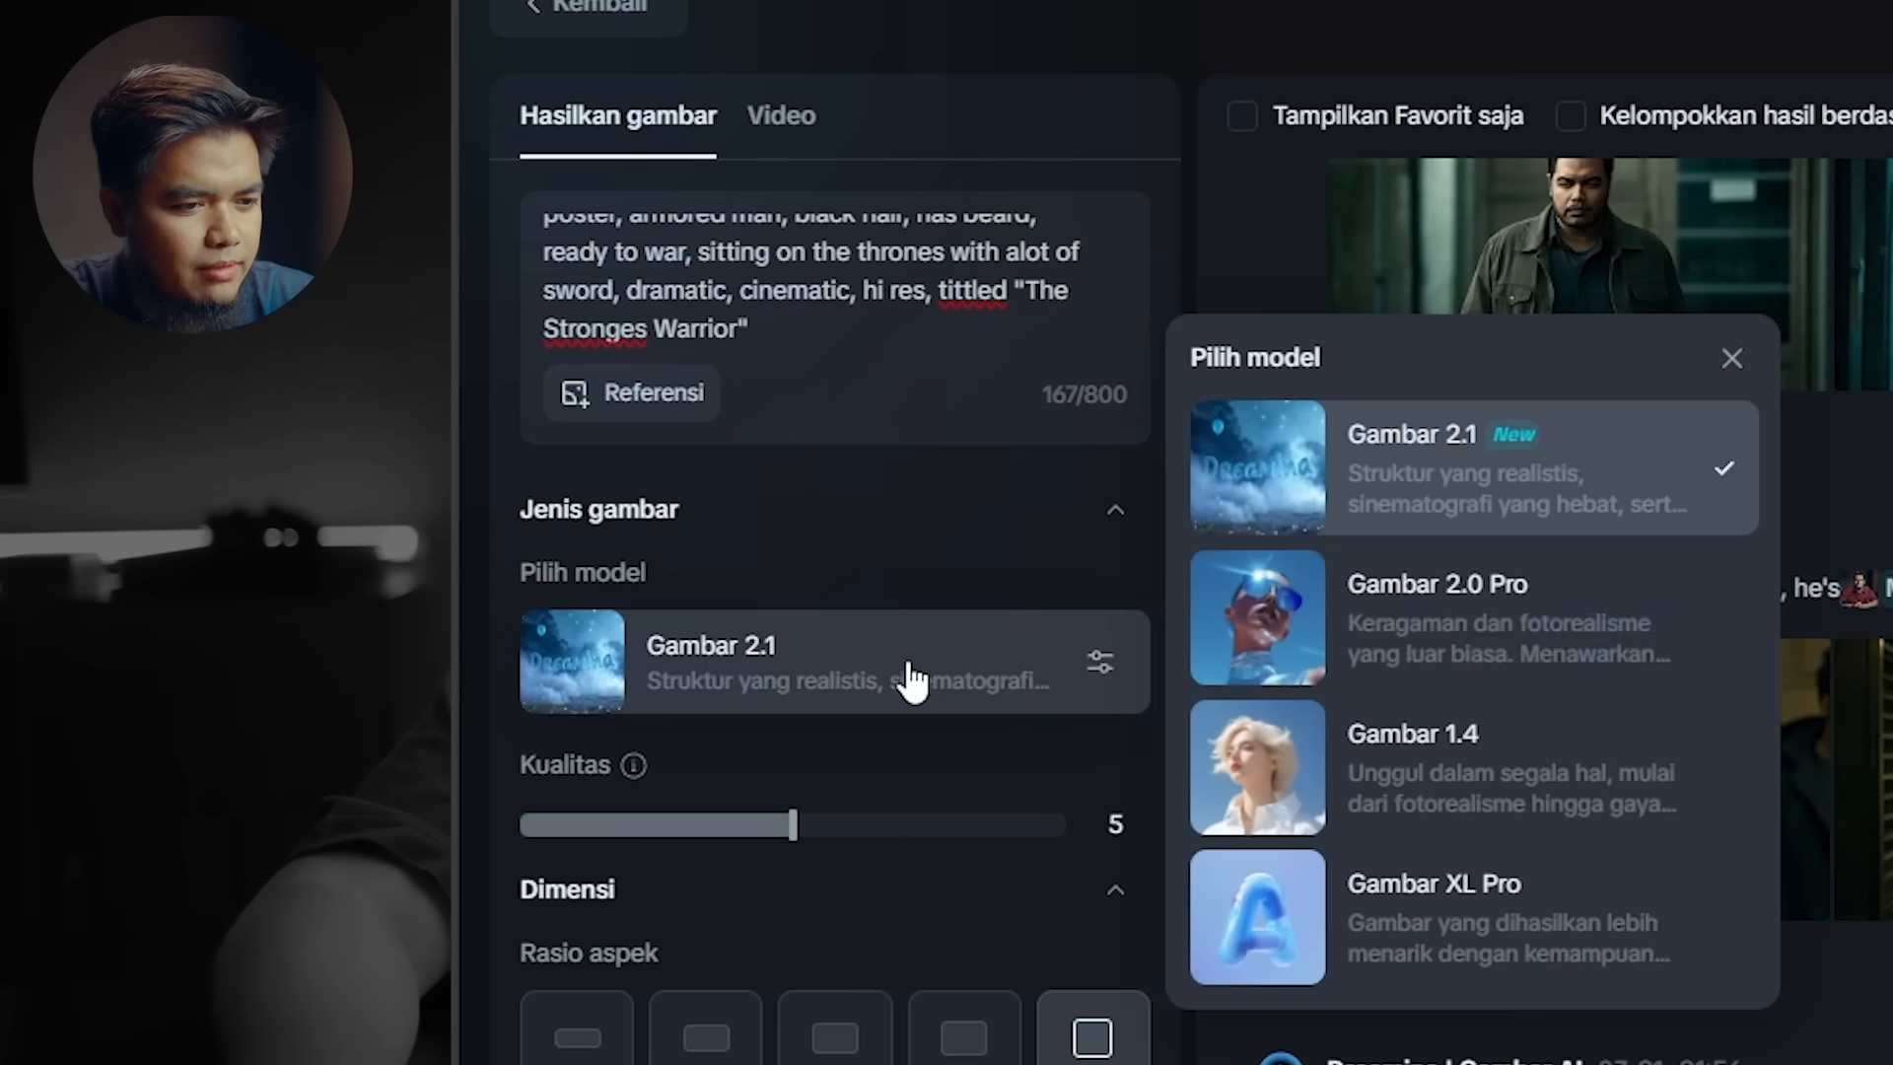
{"action": "left_click", "coordinate": [1501, 459]}
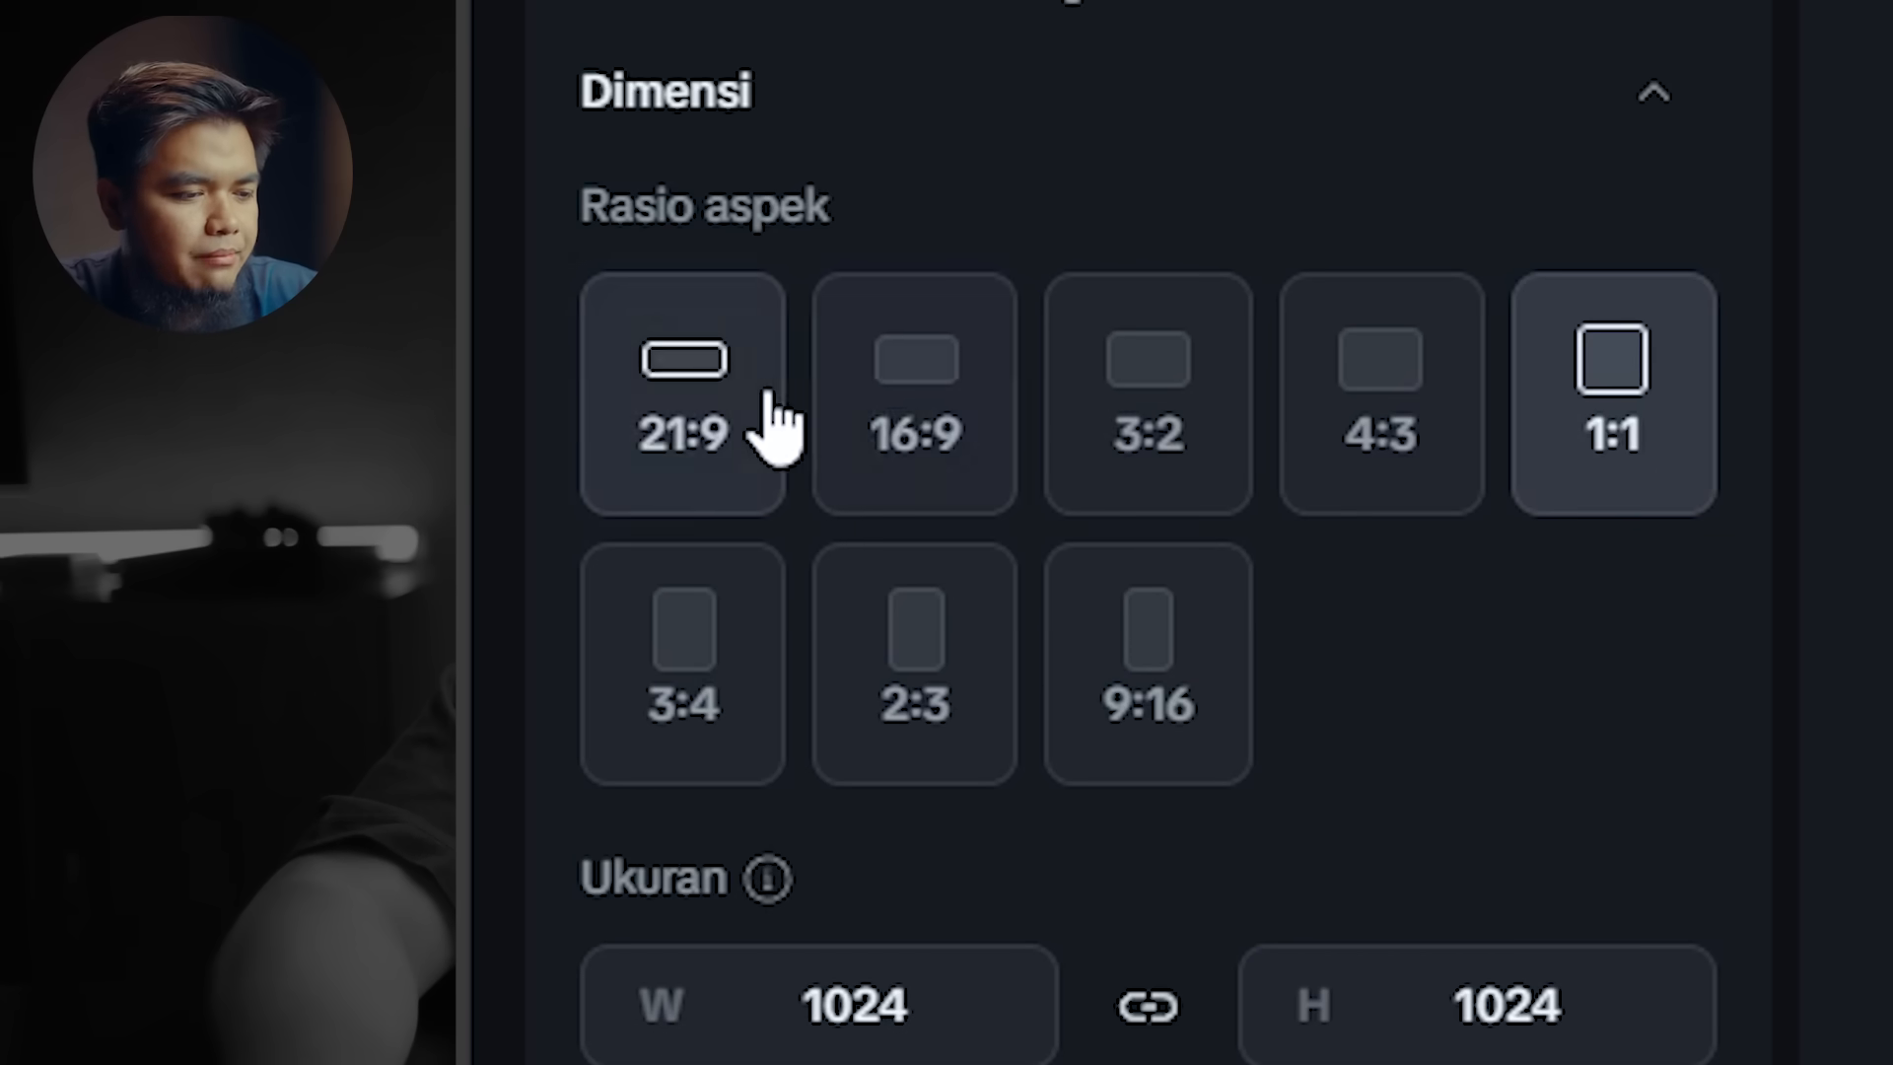
- Try the 16:9, 3:2, 4:3, 1:1 and 9:16 aspect ratios for the image, returning to 16:9
{"action": "left_click", "coordinate": [982, 412]}
{"action": "left_click", "coordinate": [1150, 423]}
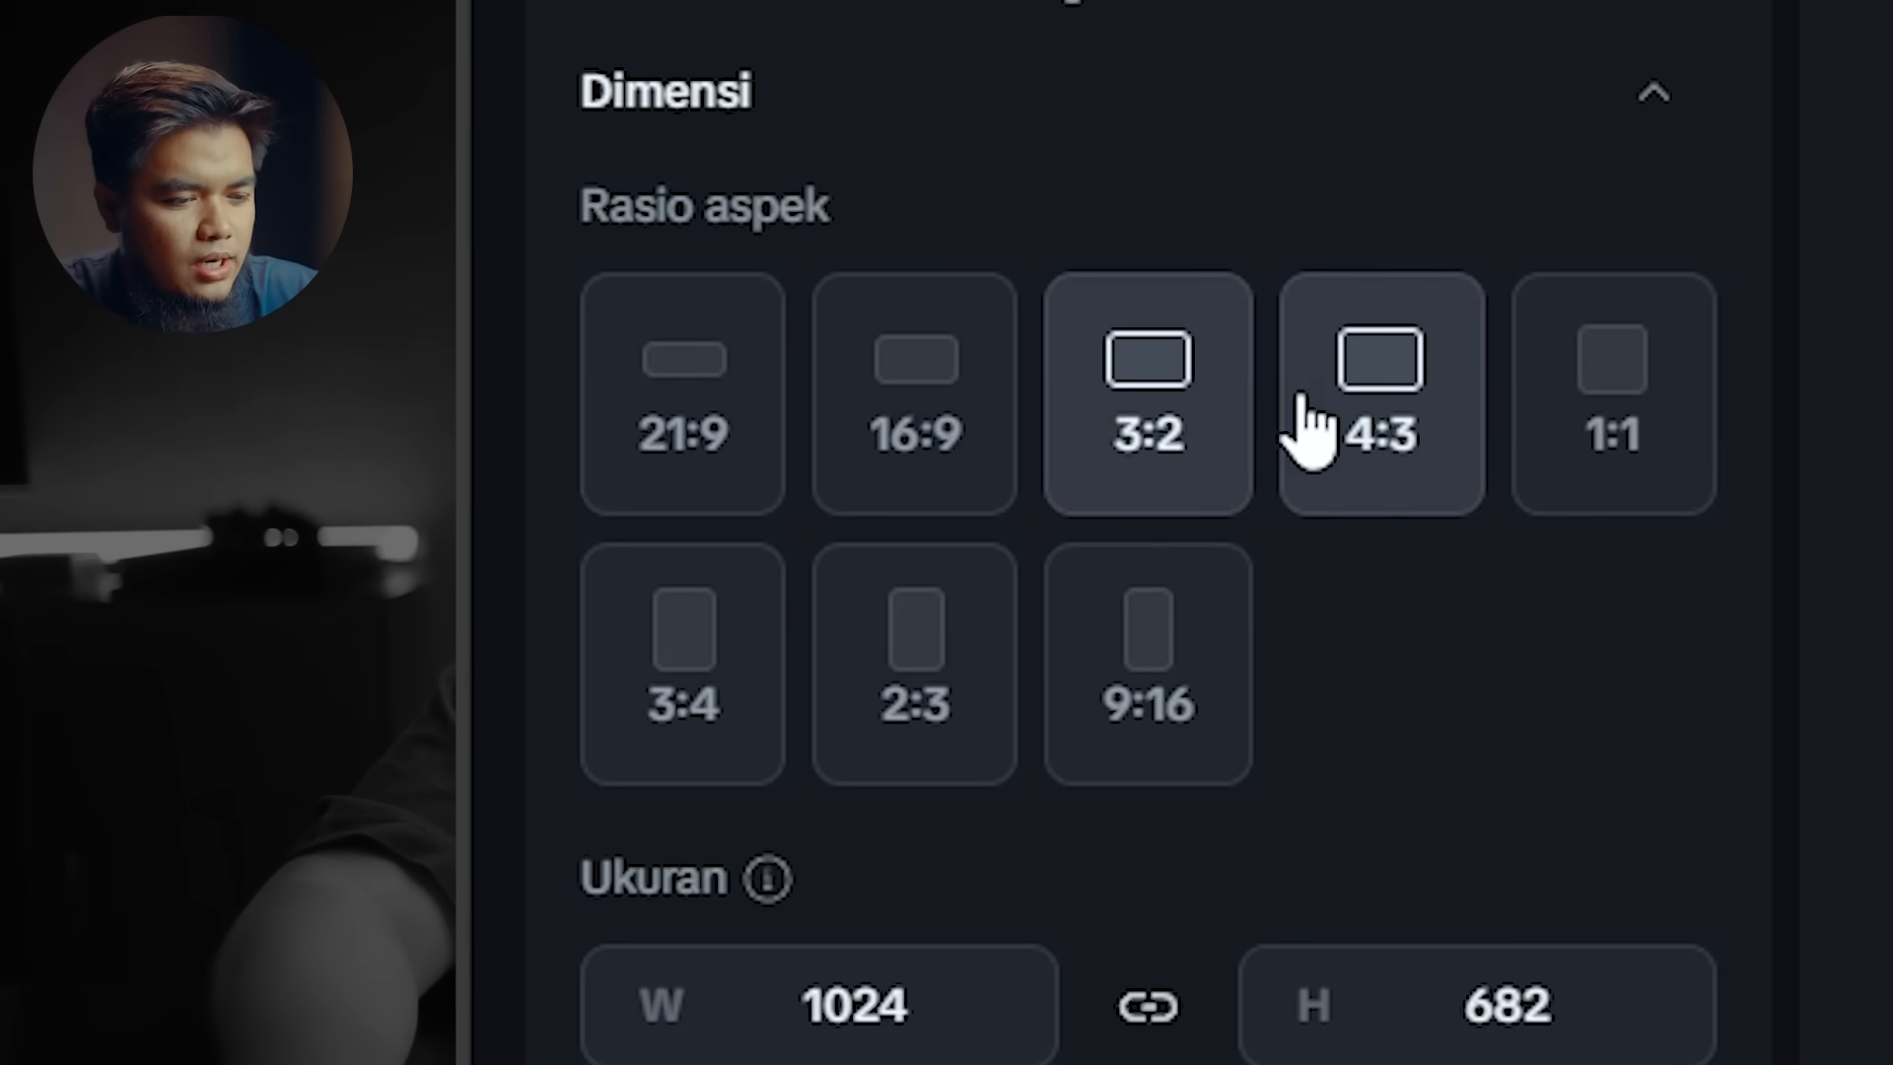
{"action": "left_click", "coordinate": [1306, 422]}
{"action": "left_click", "coordinate": [1607, 404]}
{"action": "left_click", "coordinate": [1196, 690]}
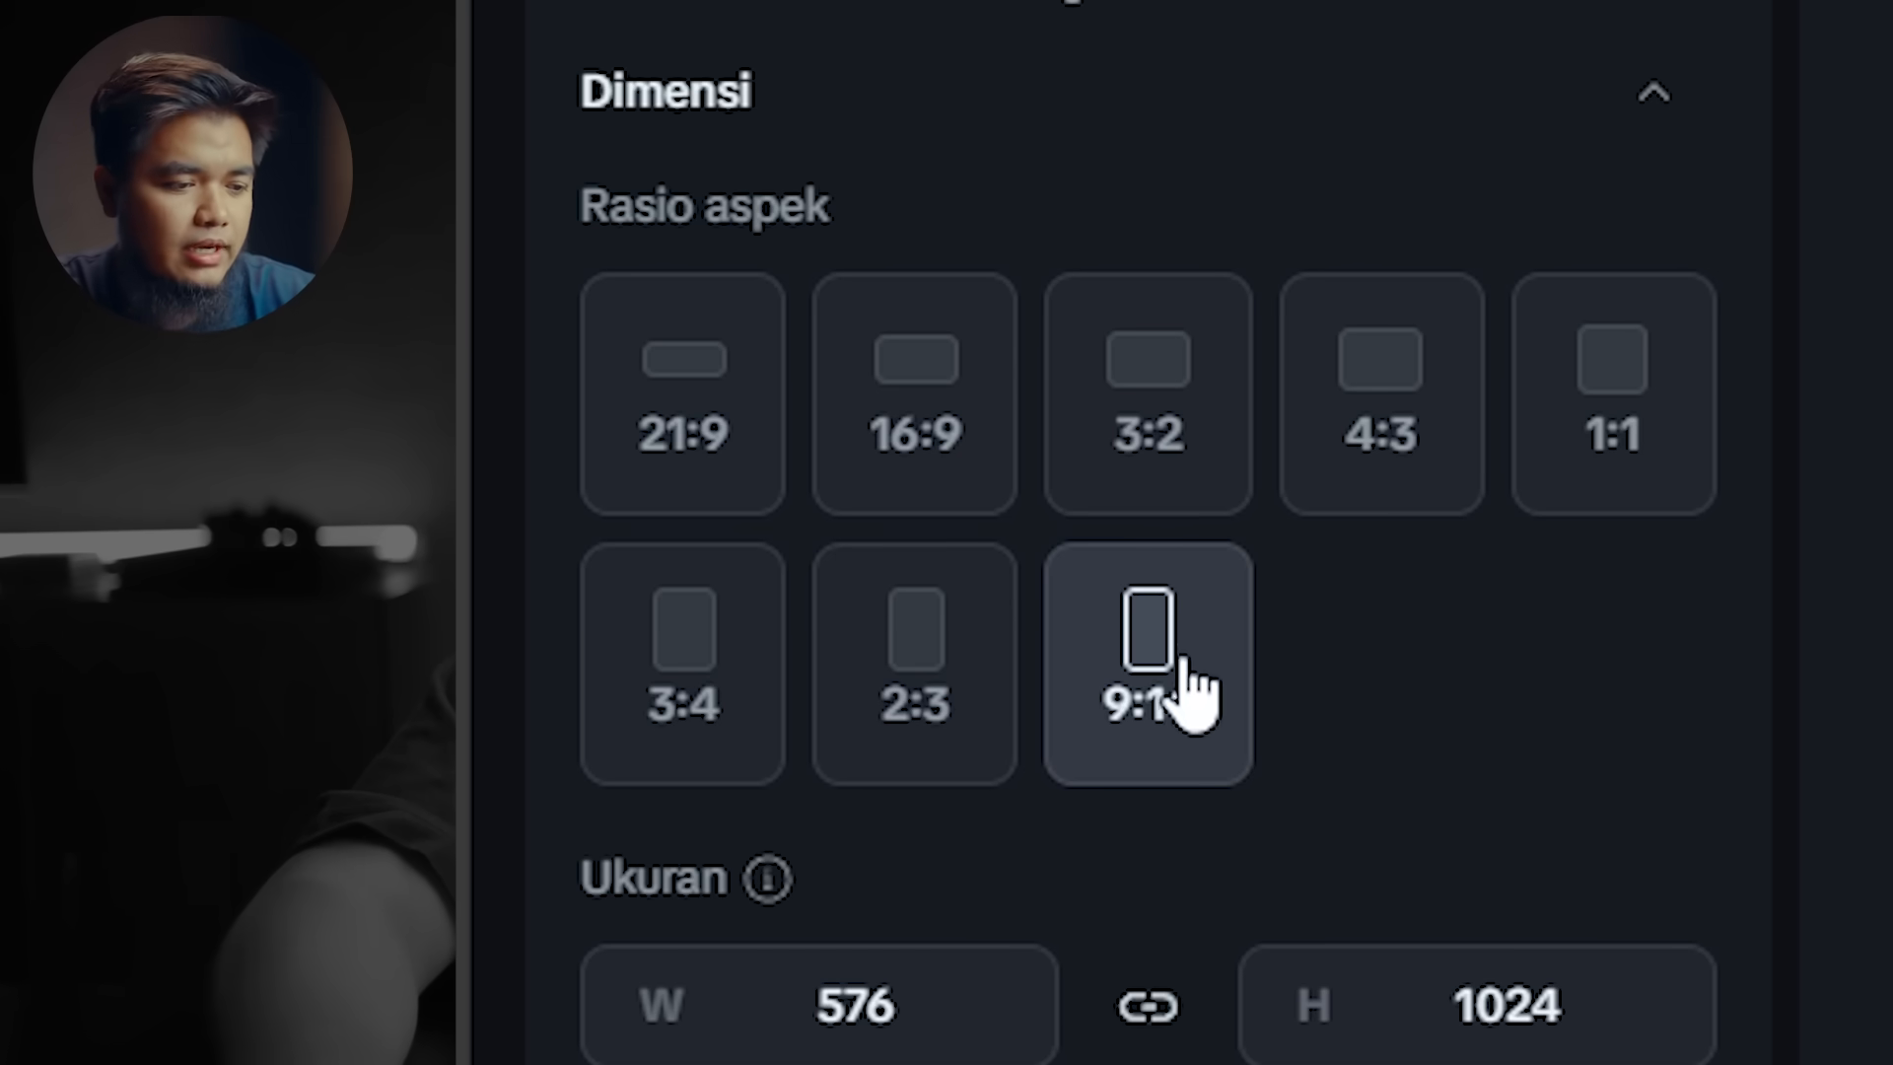
{"action": "left_click", "coordinate": [917, 373]}
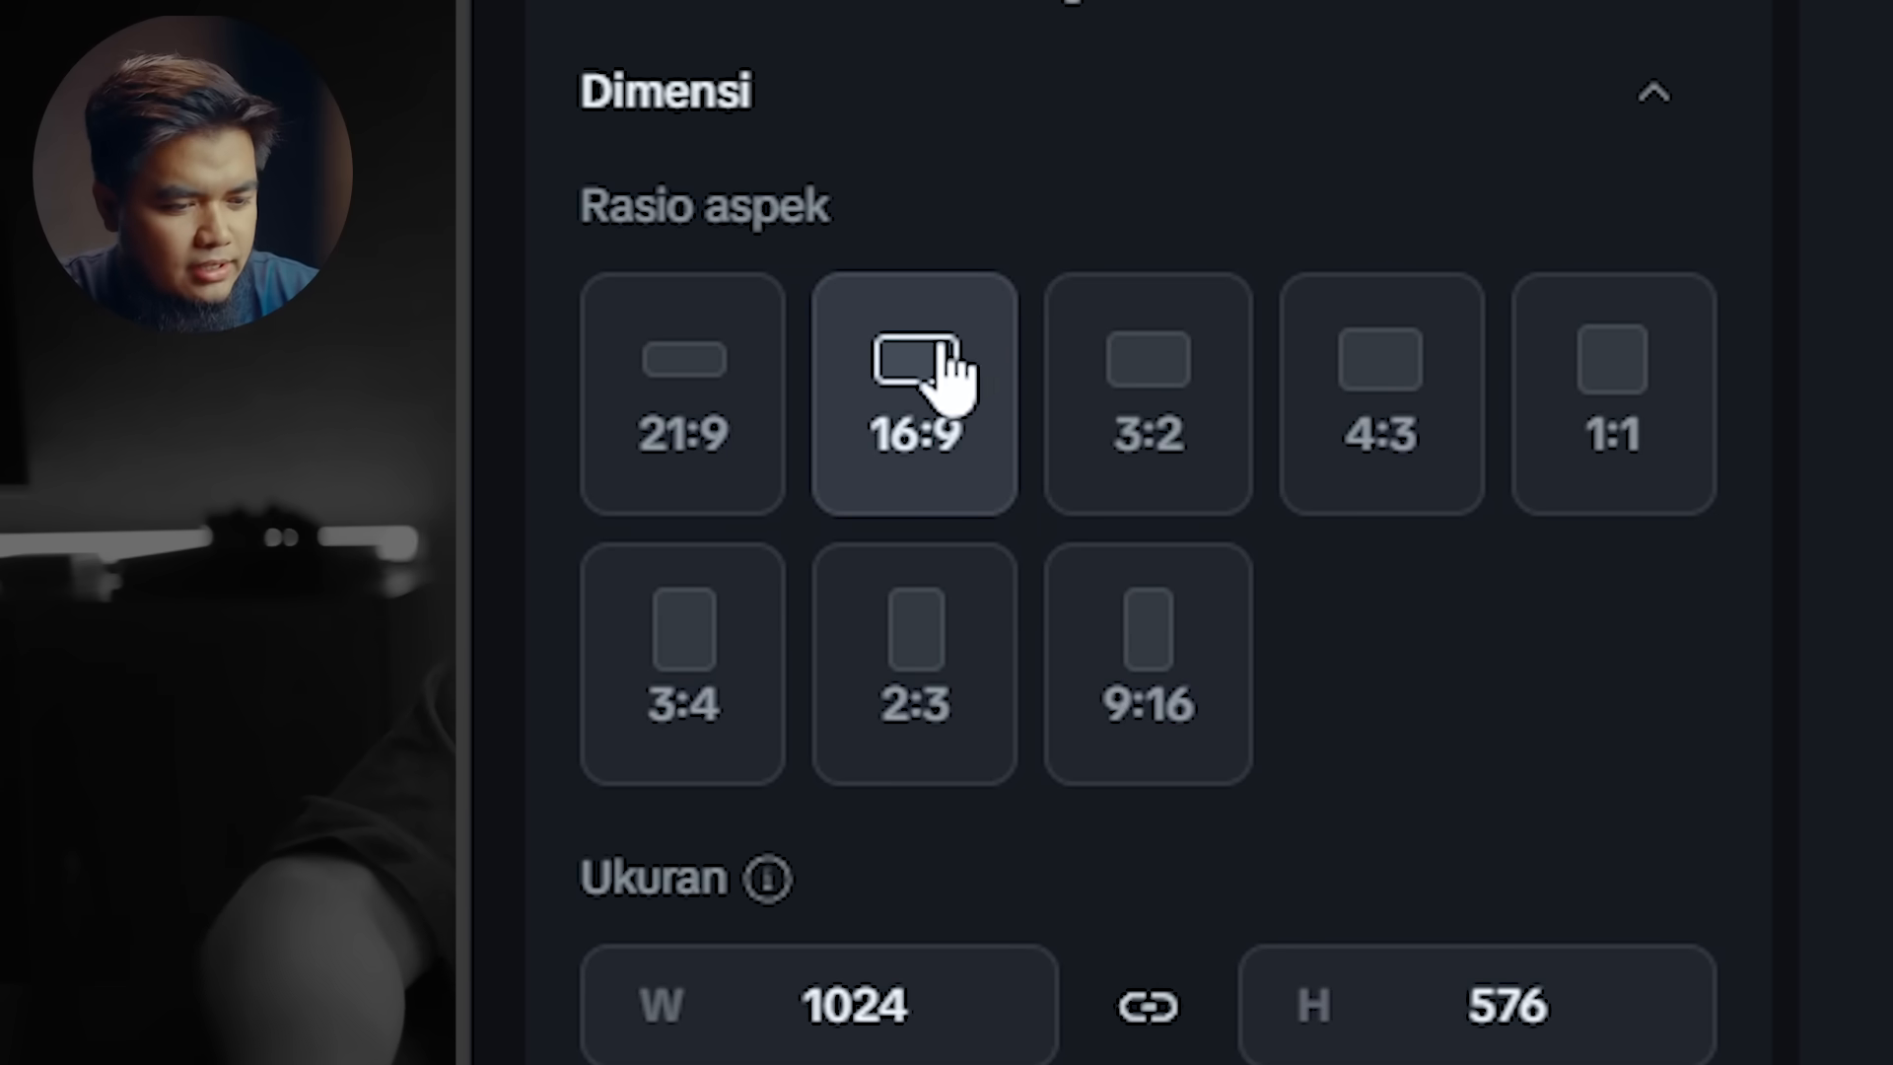
- Set the image's aspect ratio to 3:4
{"action": "left_click", "coordinate": [671, 678]}
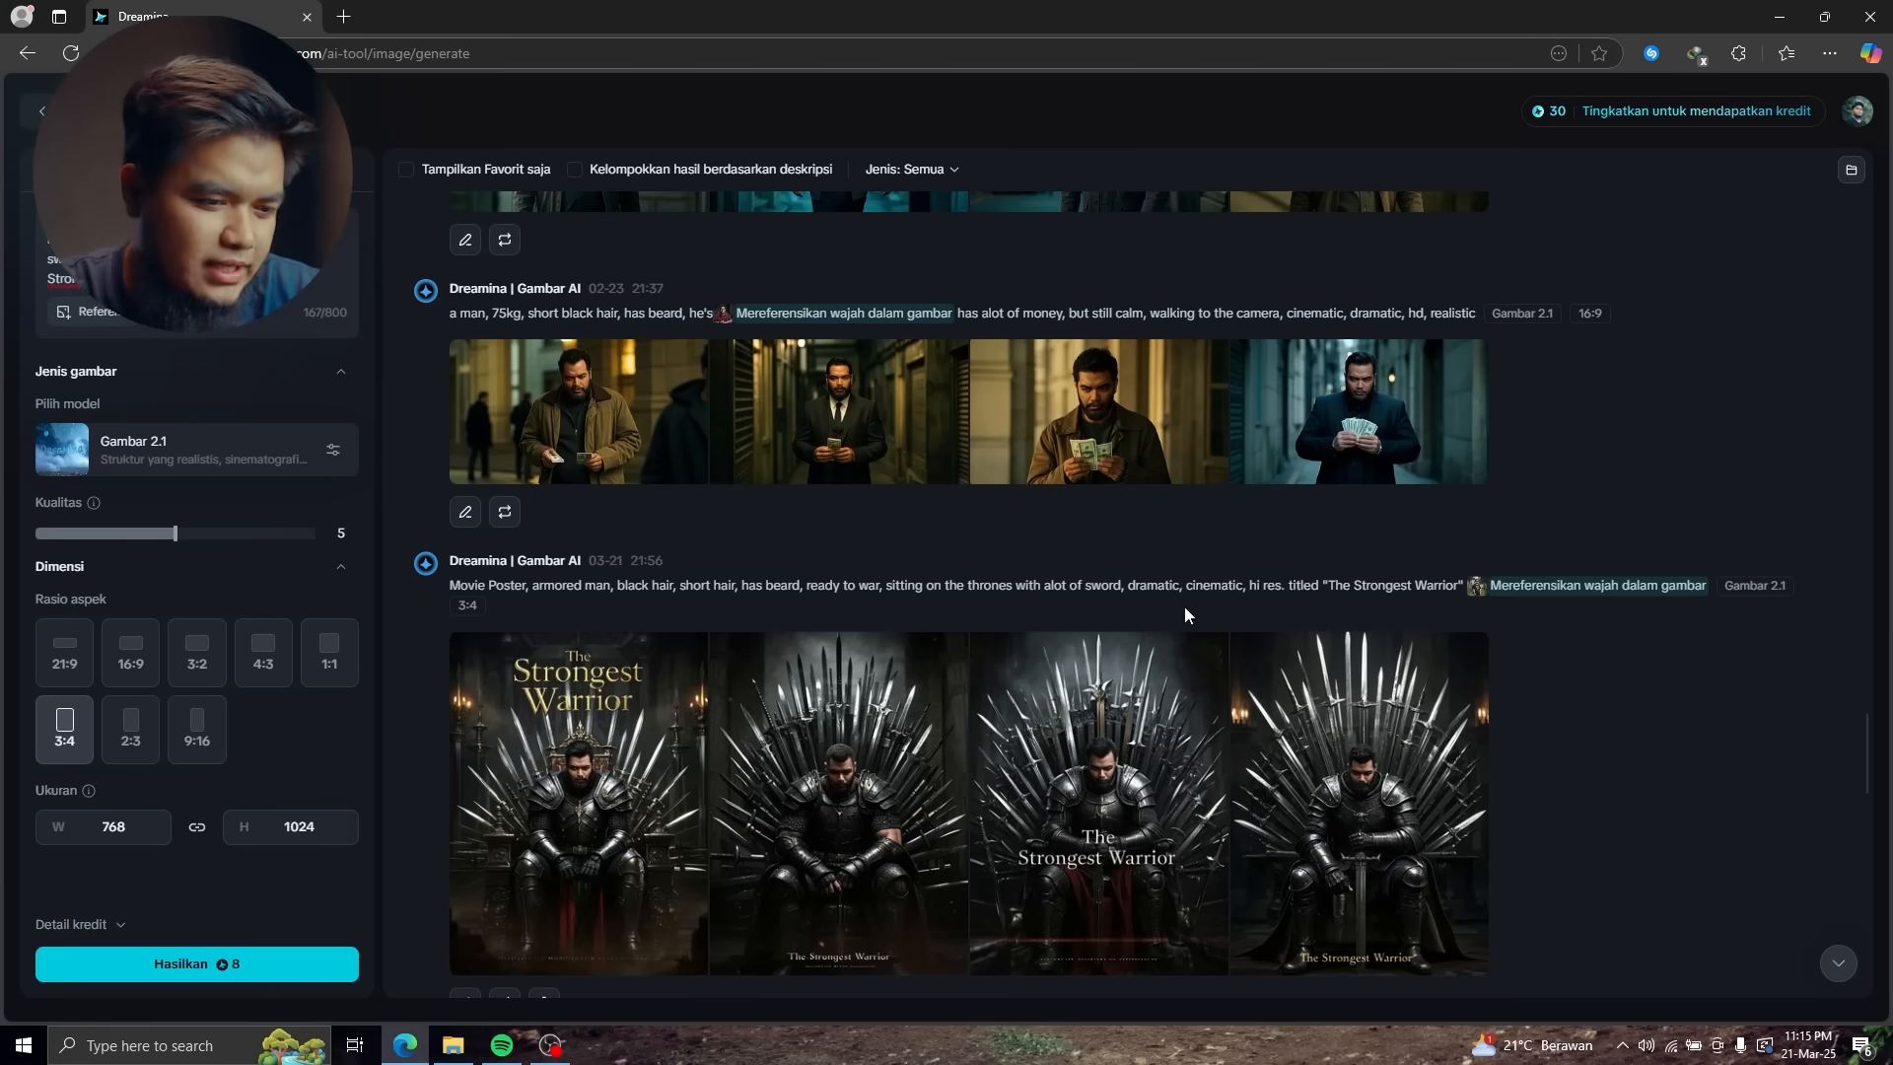
- Open the generated "The Strongest Warrior" posters, examine all four variants and close the preview
{"action": "left_click", "coordinate": [663, 789]}
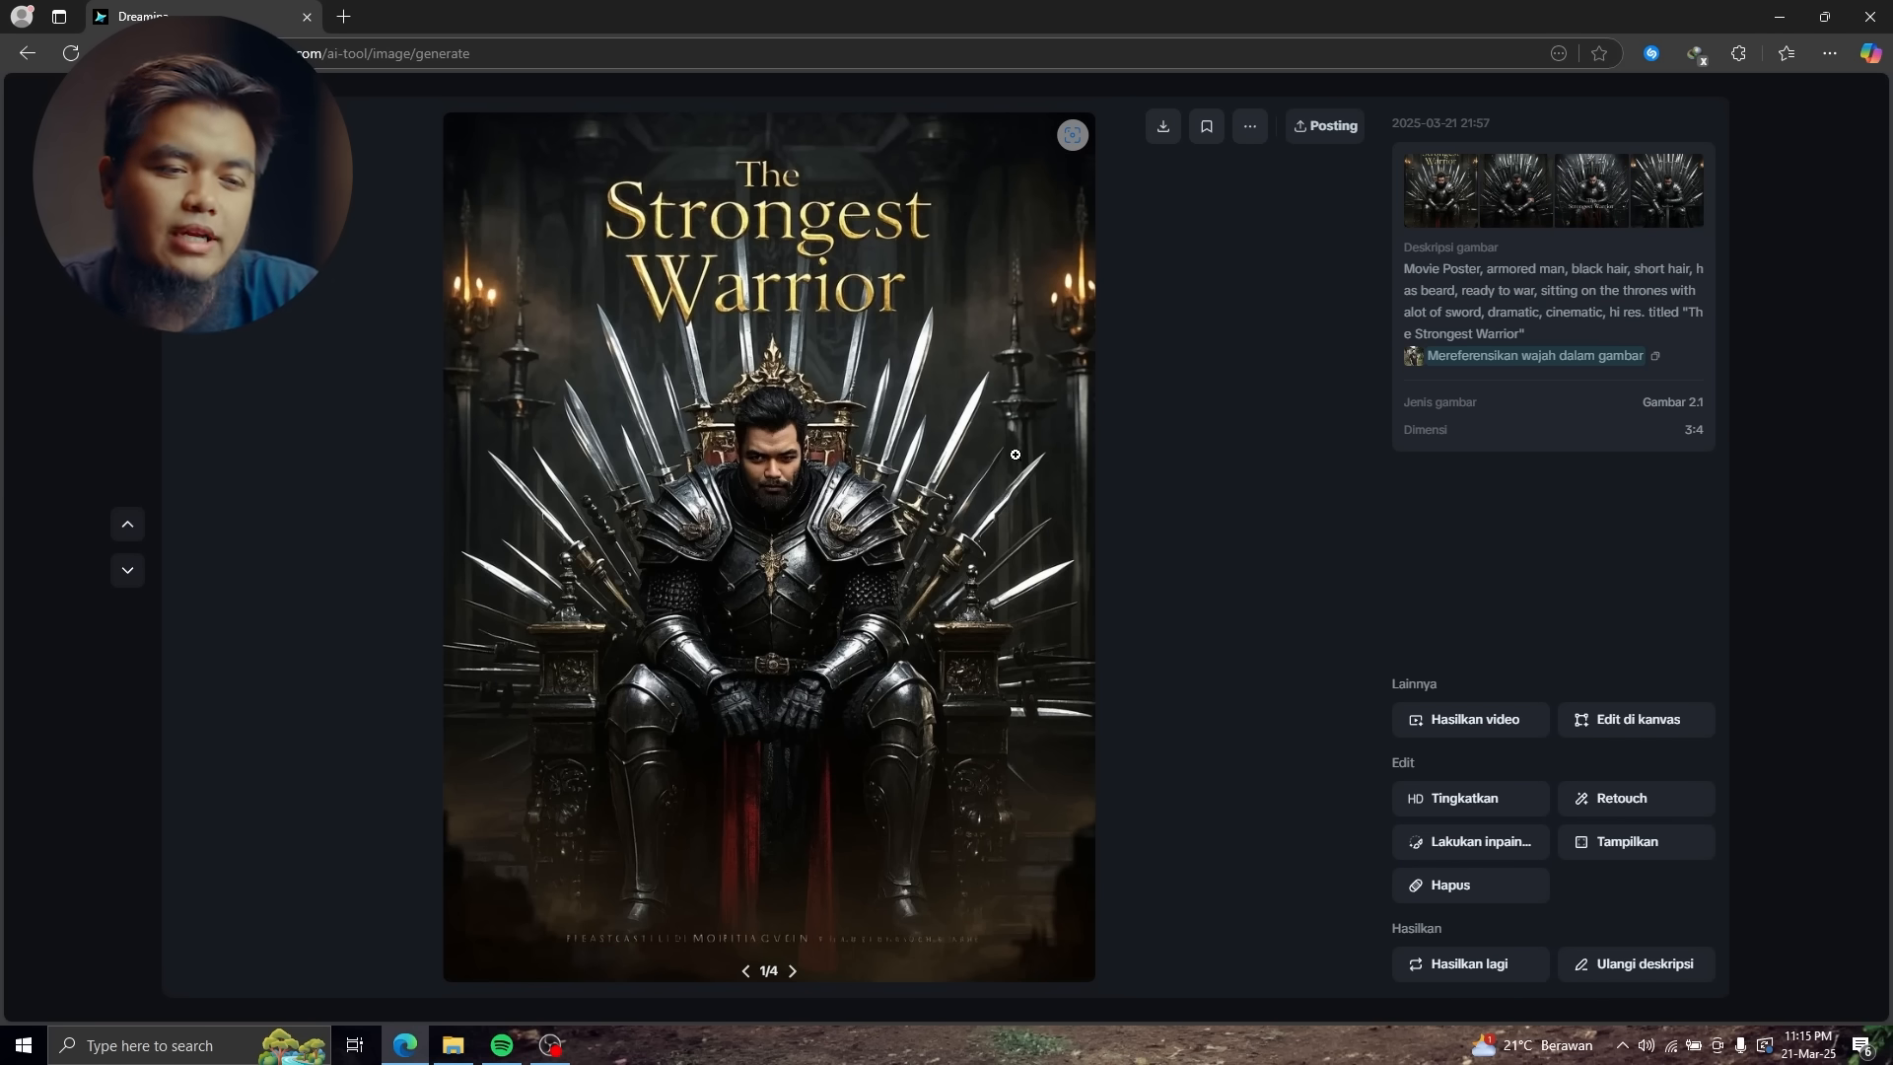
{"action": "left_click", "coordinate": [793, 973]}
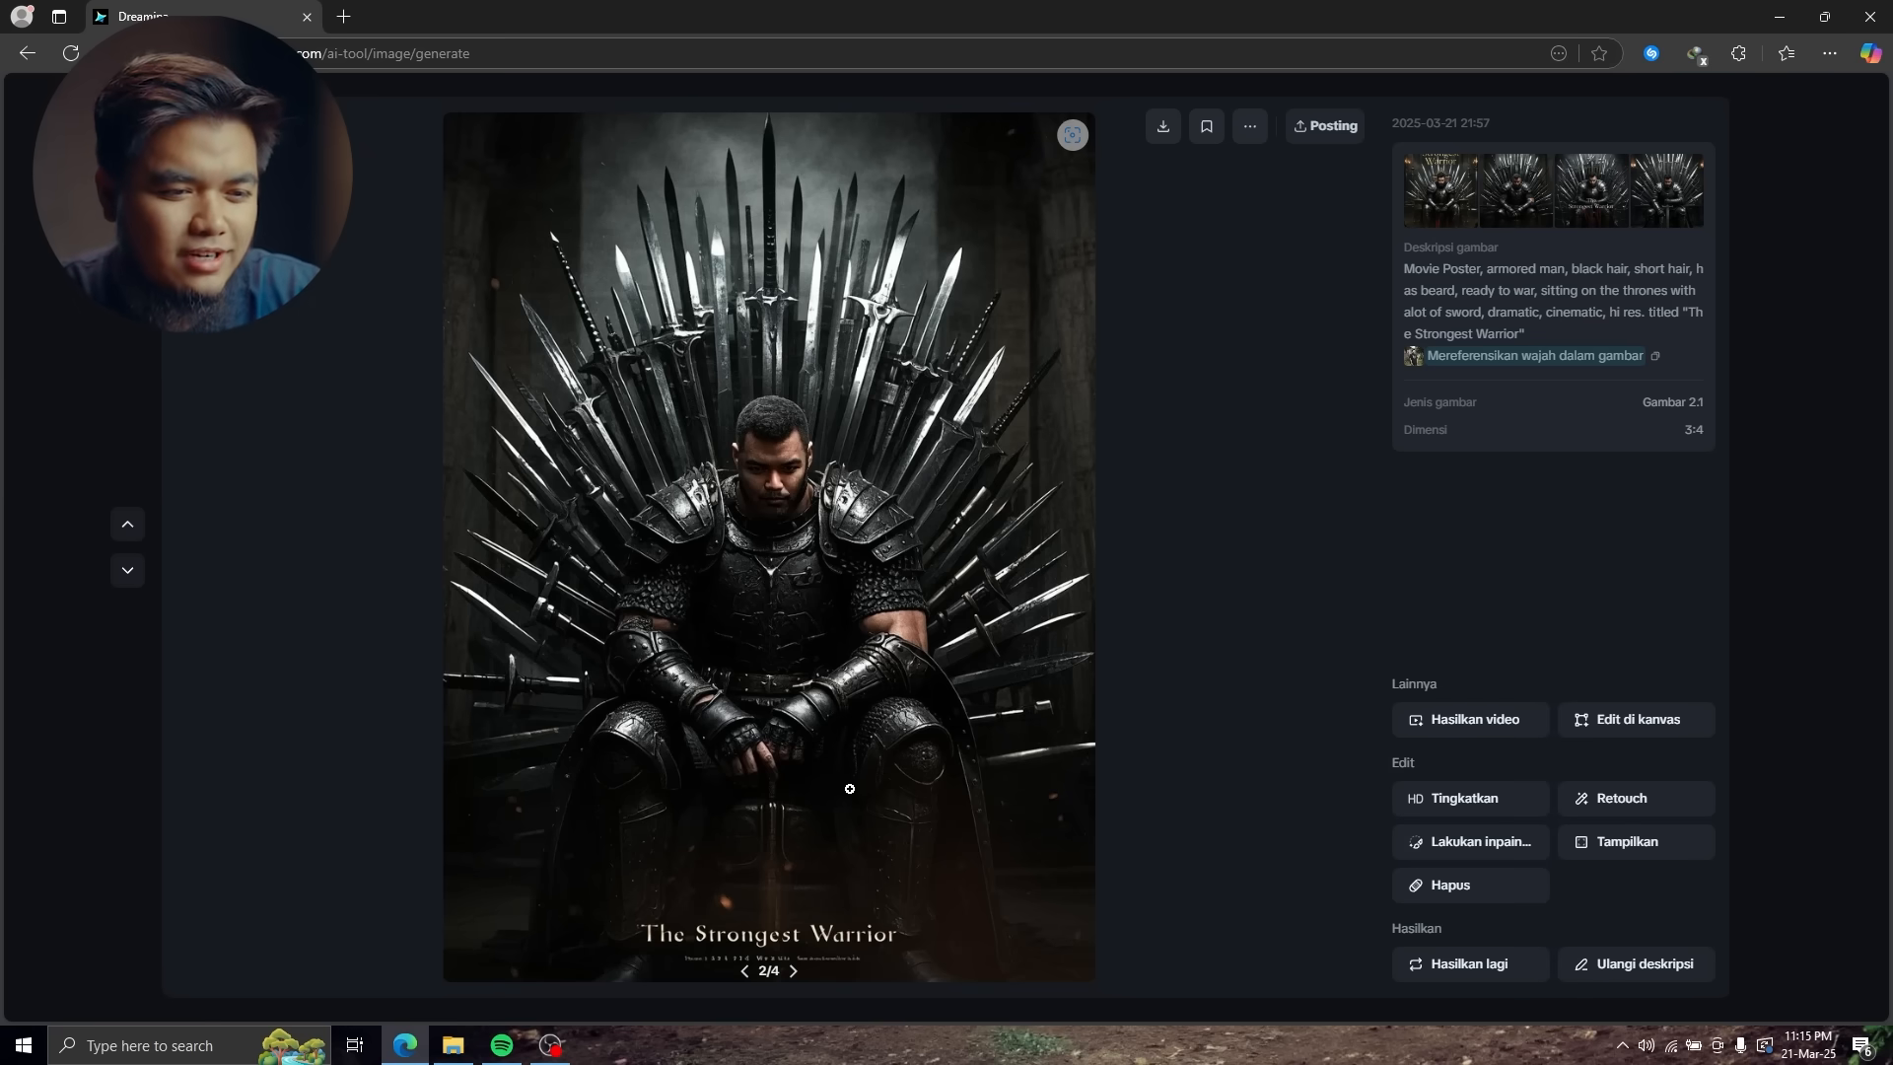
{"action": "left_click", "coordinate": [794, 972]}
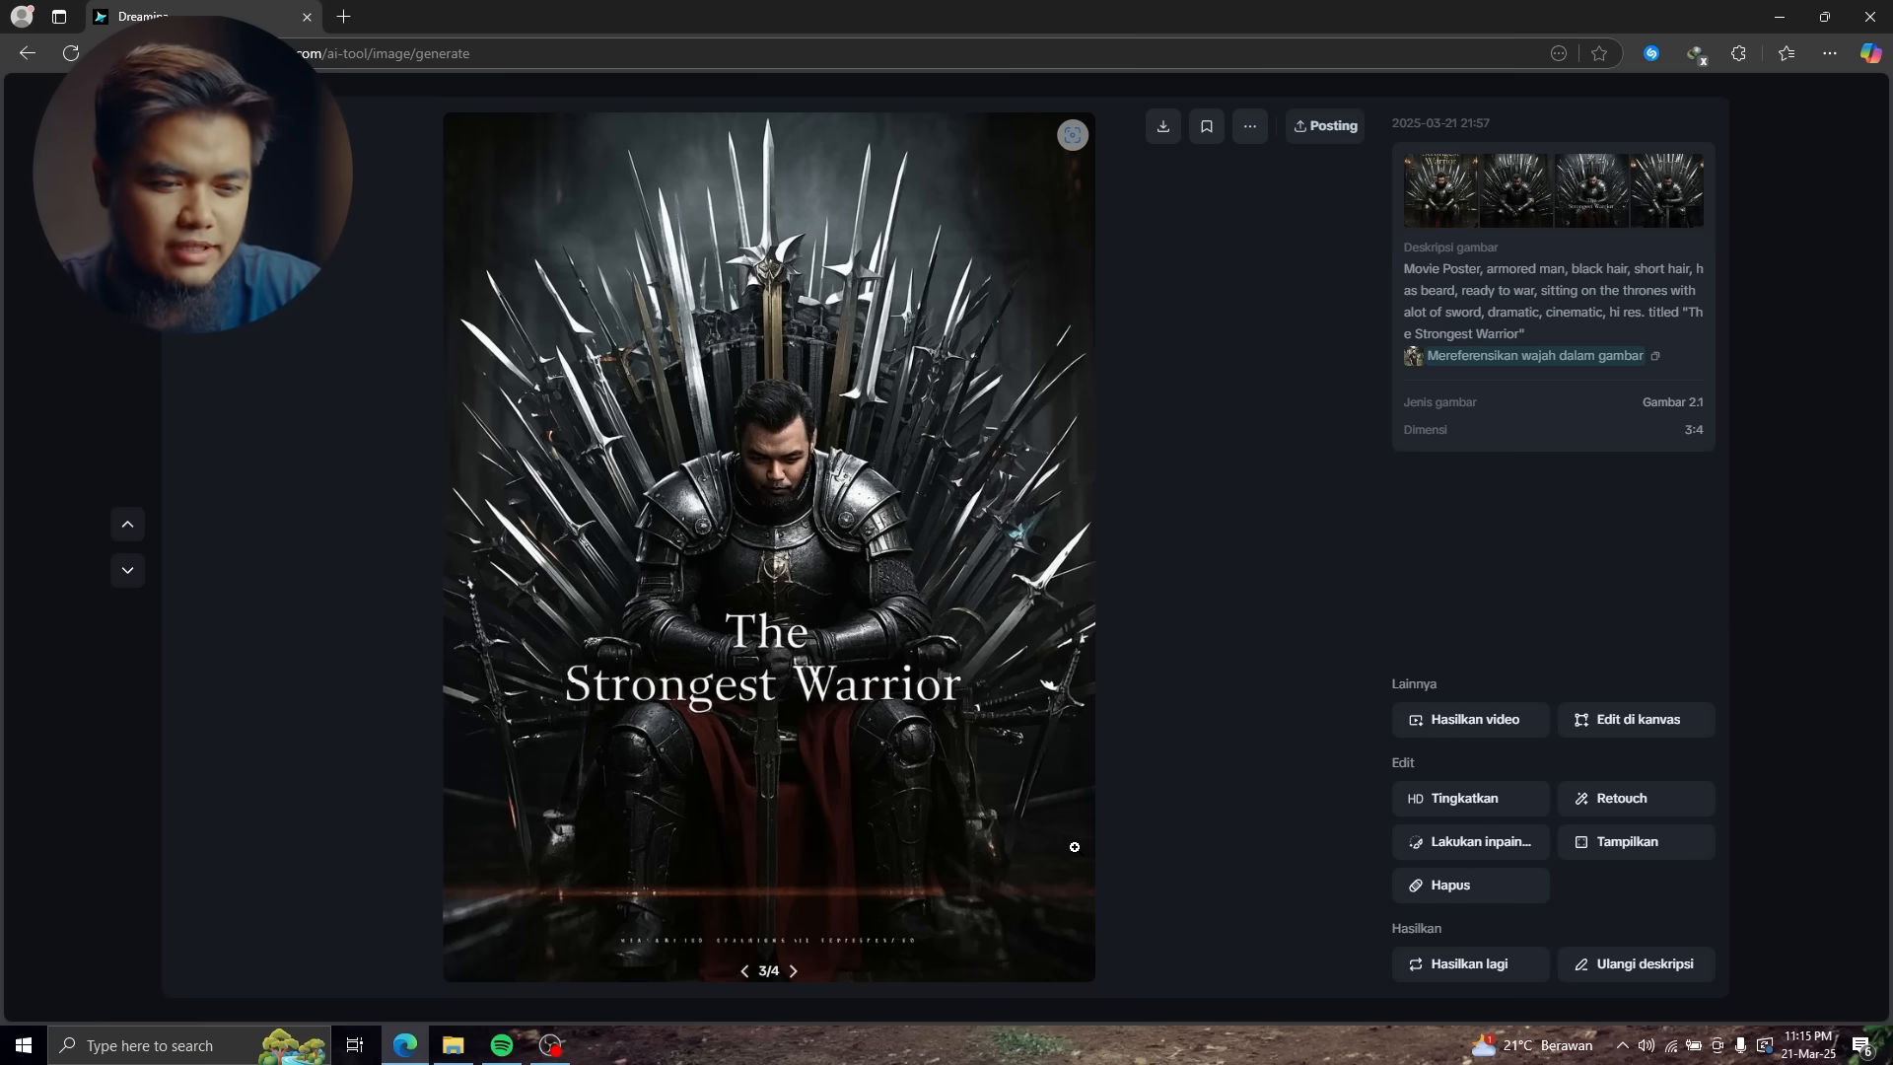
{"action": "left_click", "coordinate": [793, 972]}
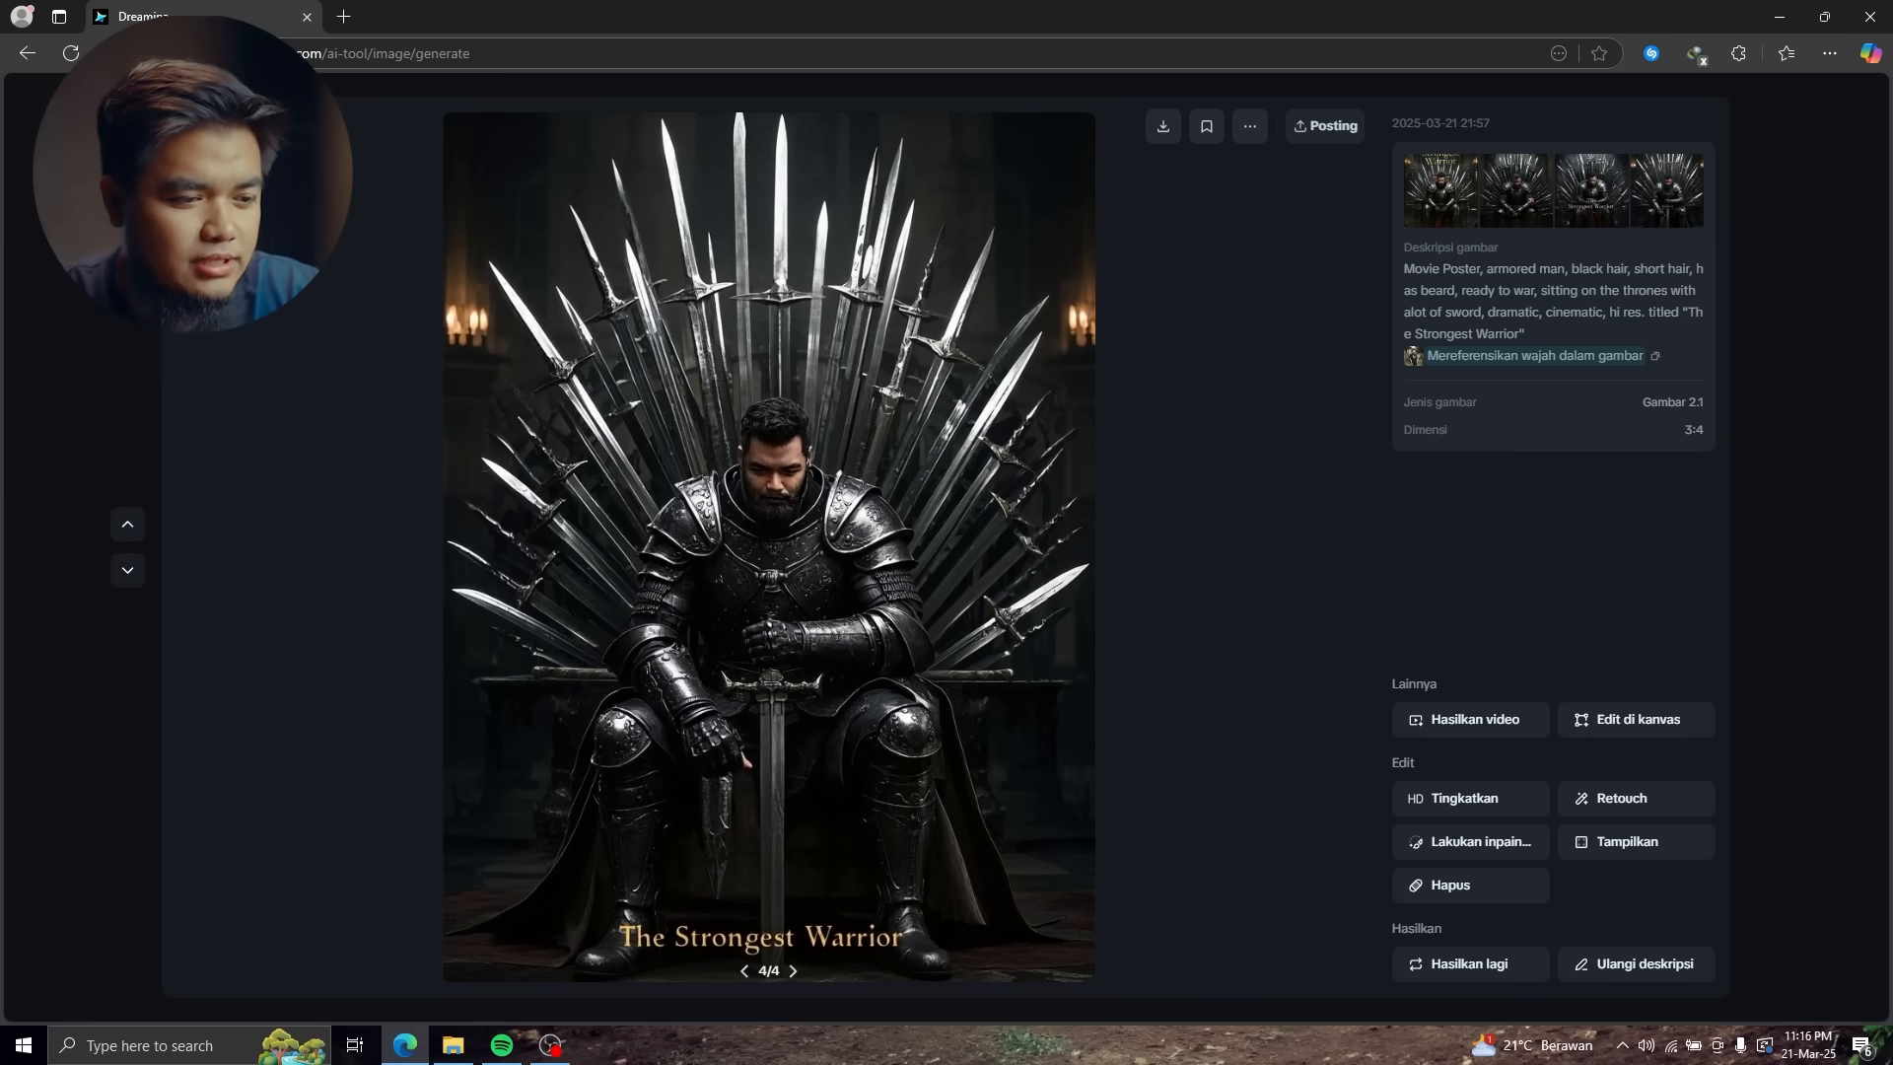
{"action": "key", "text": "Escape"}
- Reopen the poster preview, compare the variants again and bring up the third poster, with its title across the middle
{"action": "left_click", "coordinate": [631, 695]}
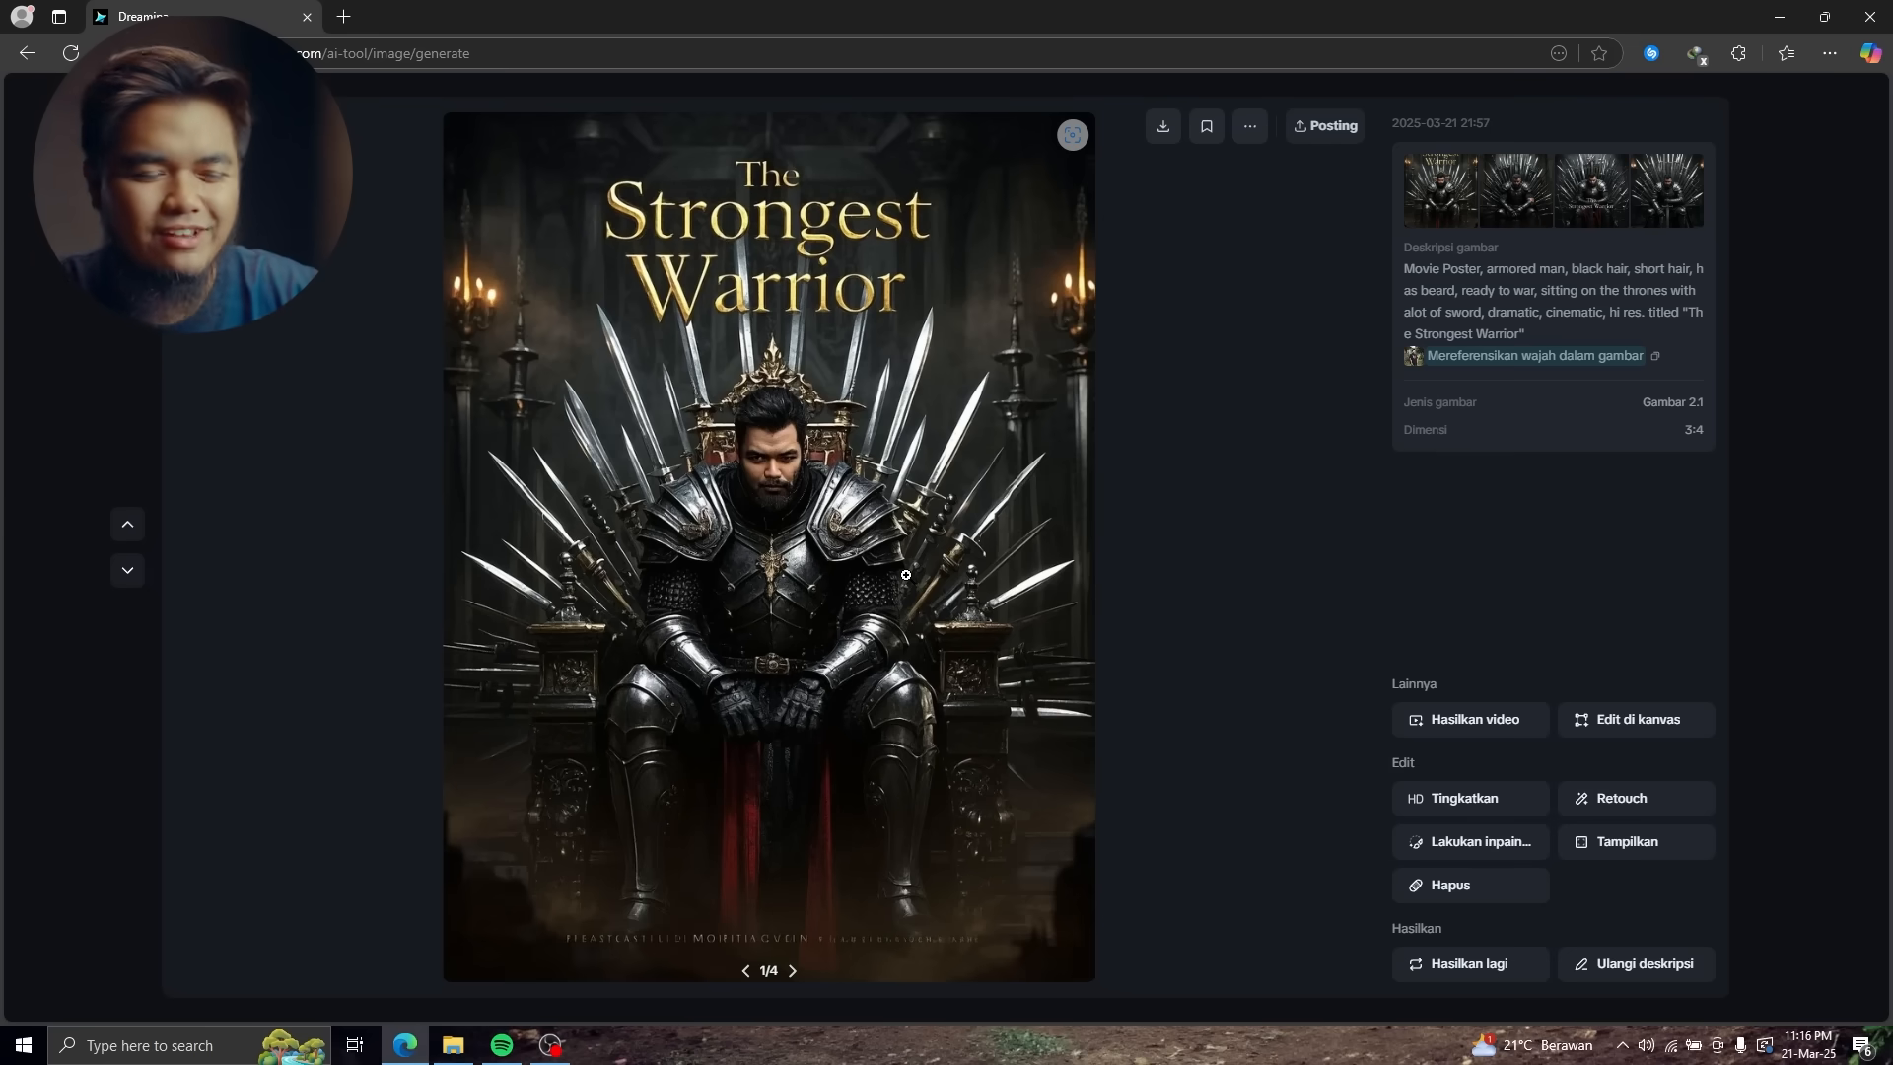
{"action": "left_click", "coordinate": [746, 972]}
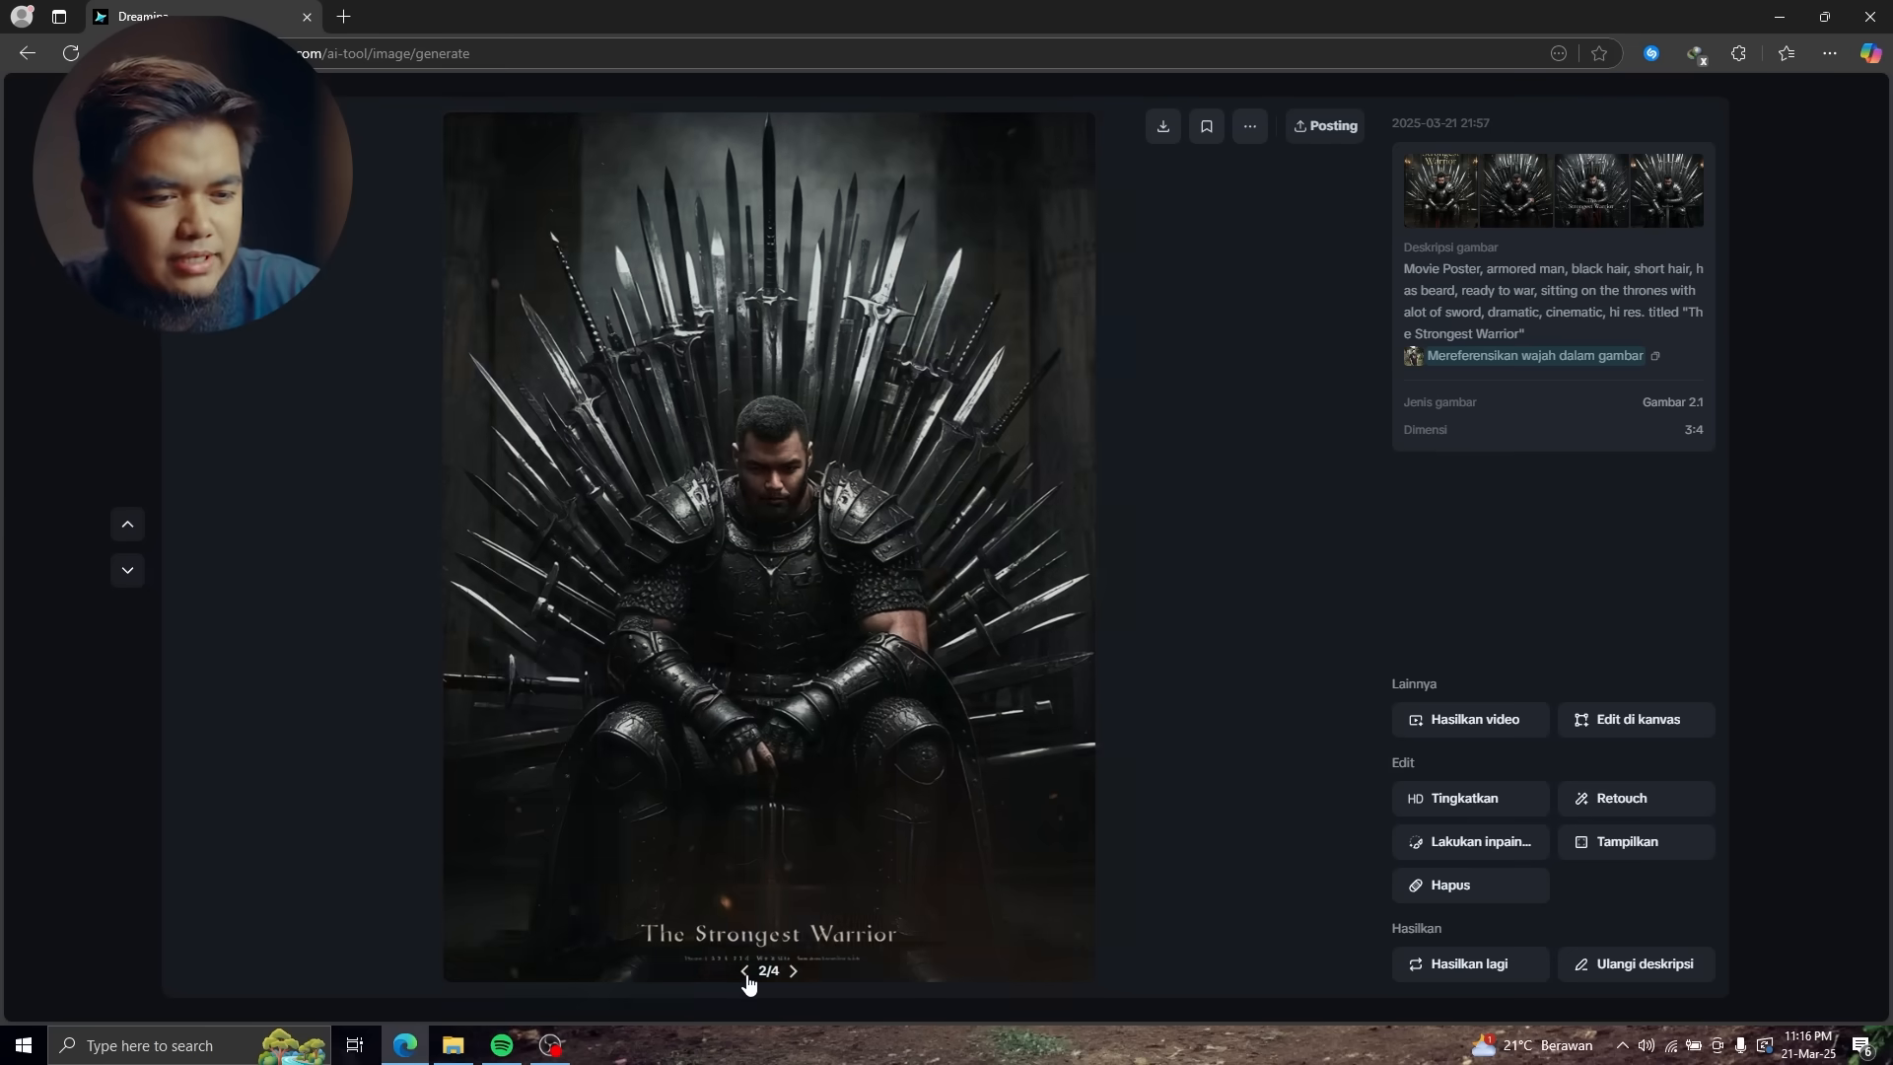
{"action": "left_click", "coordinate": [746, 975]}
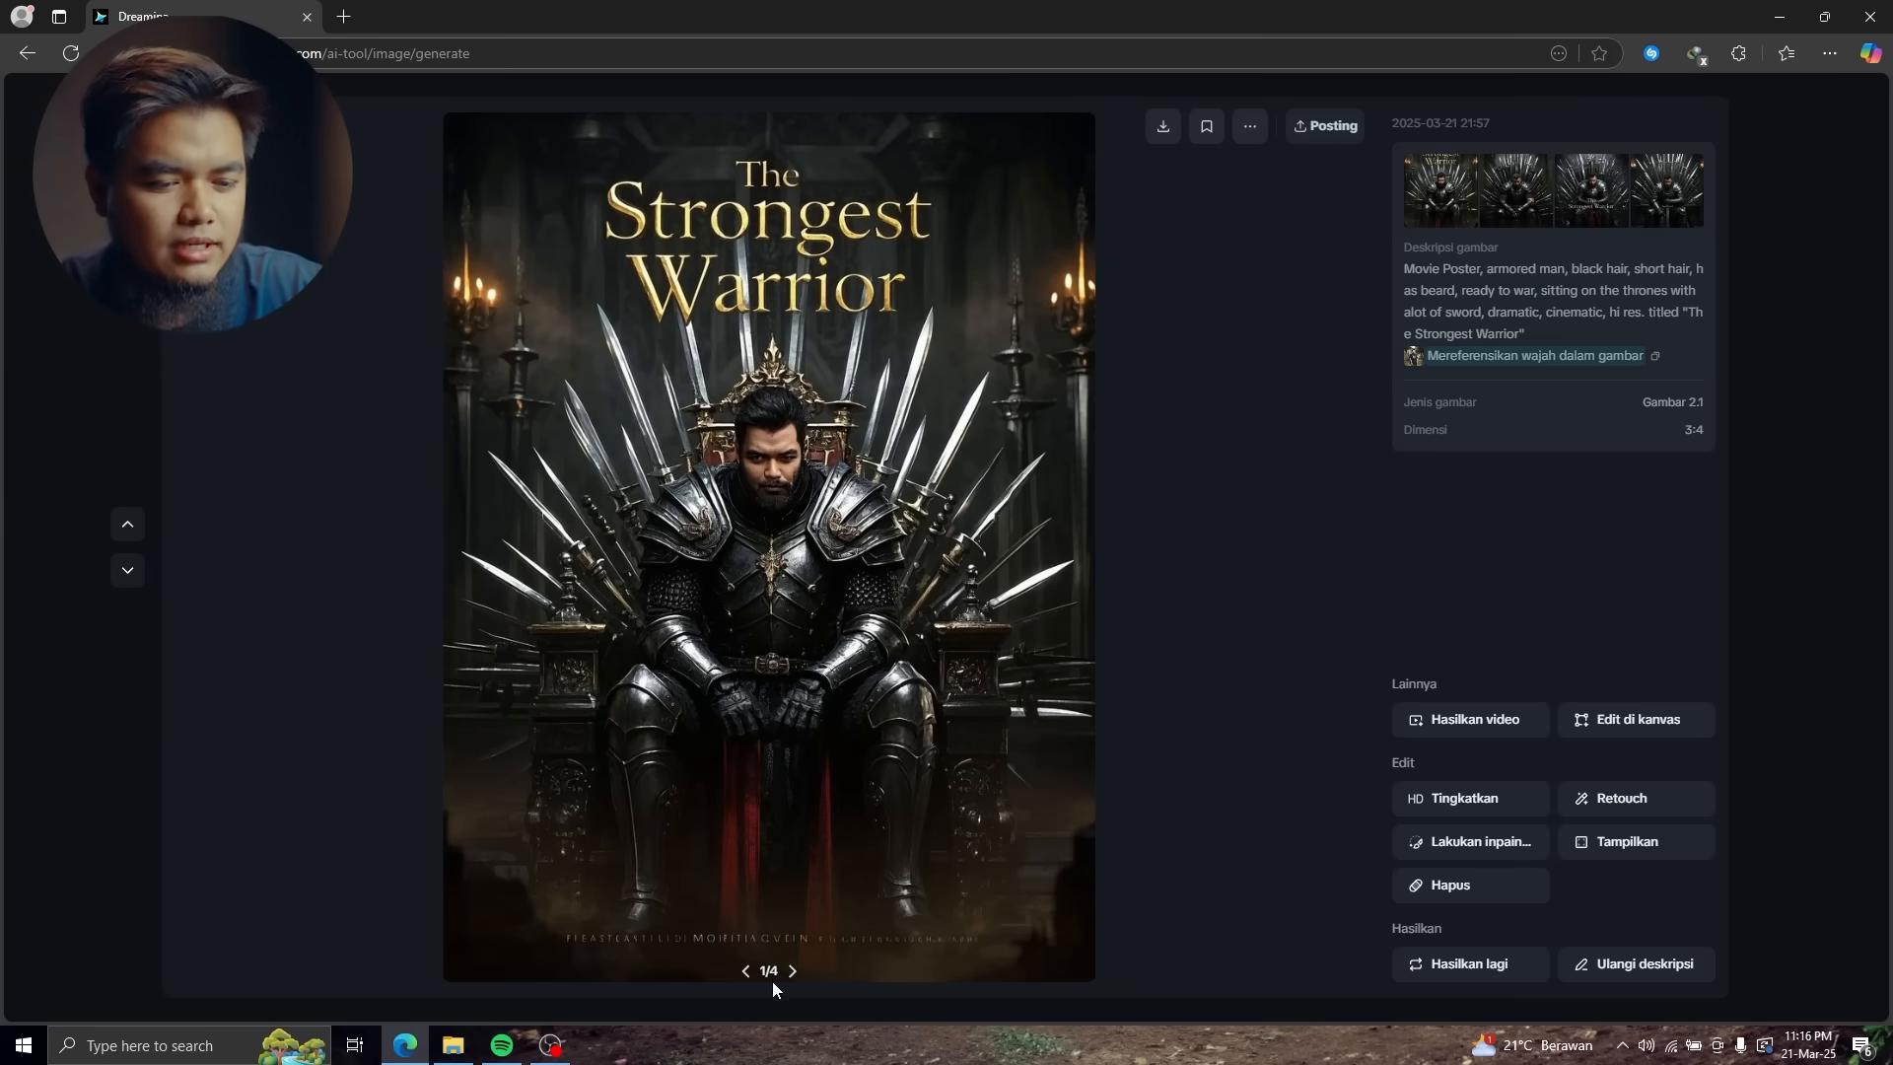
{"action": "left_click", "coordinate": [793, 974]}
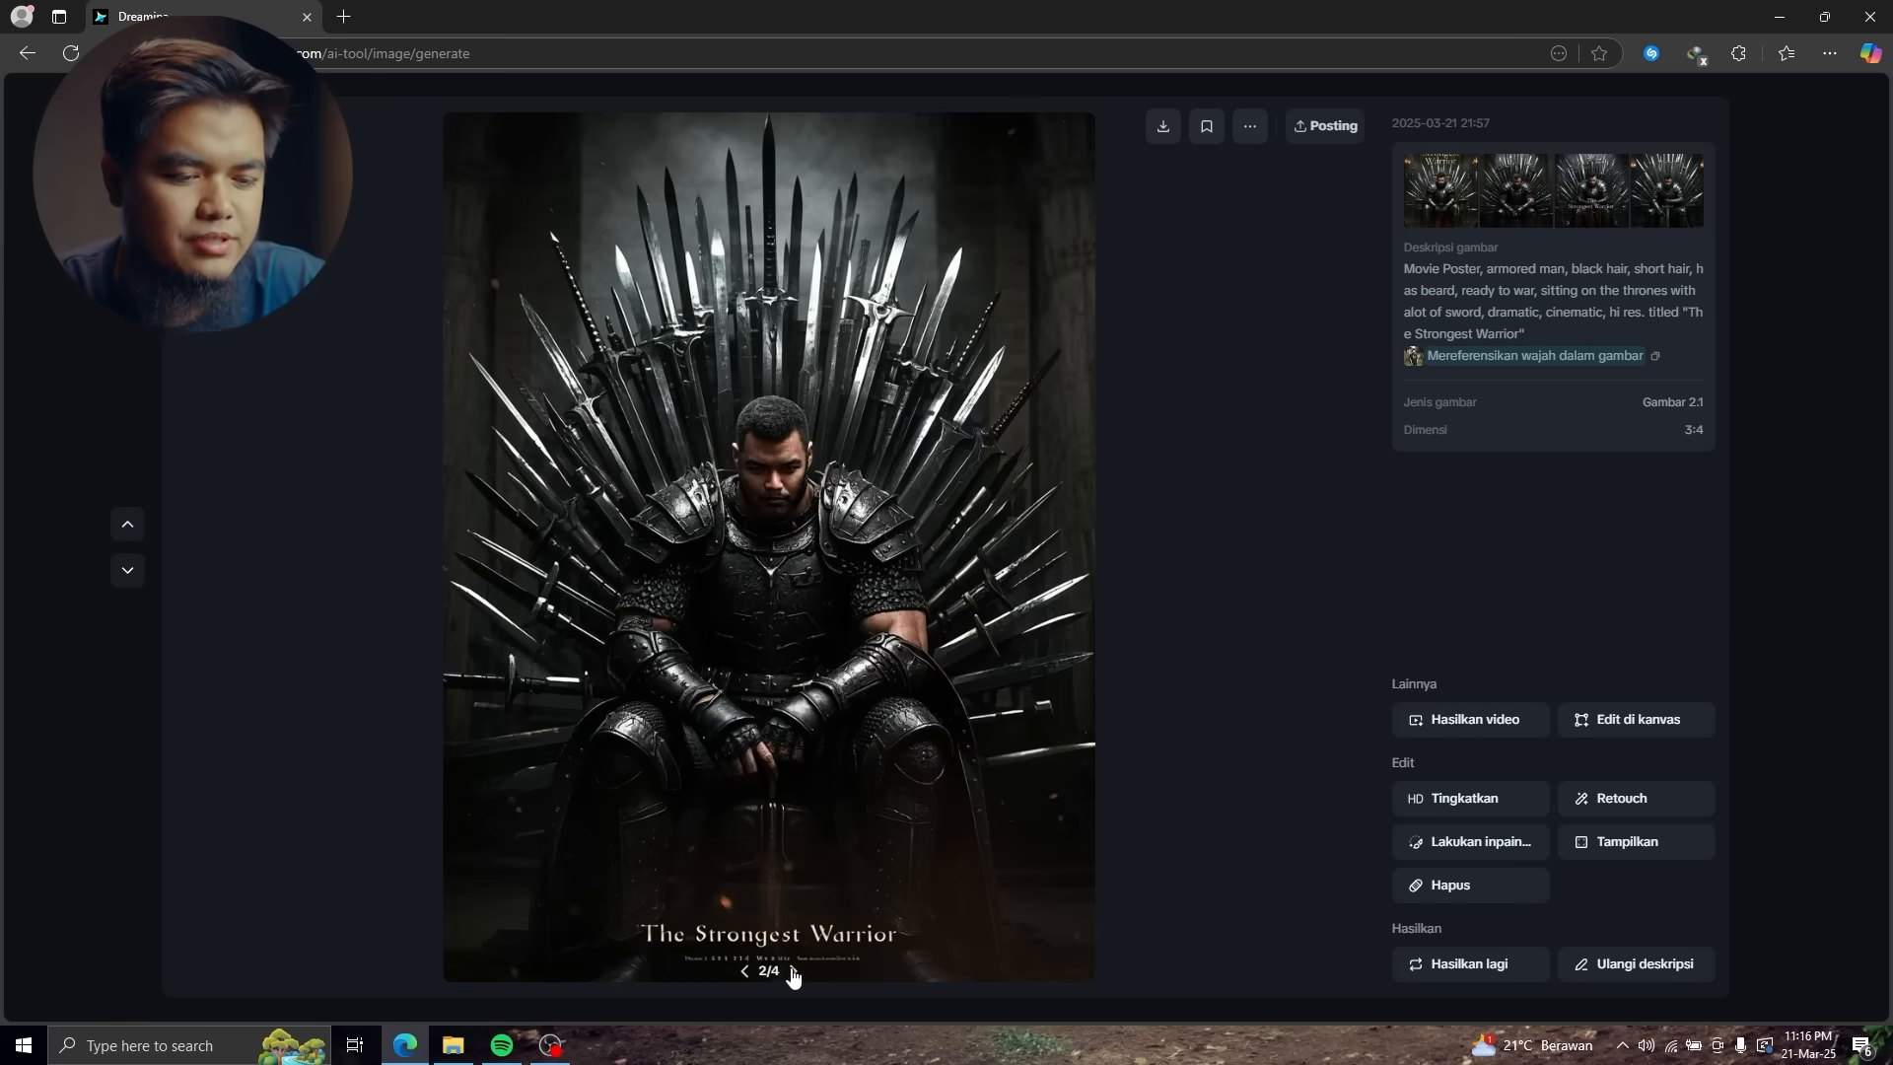
{"action": "left_click", "coordinate": [793, 975]}
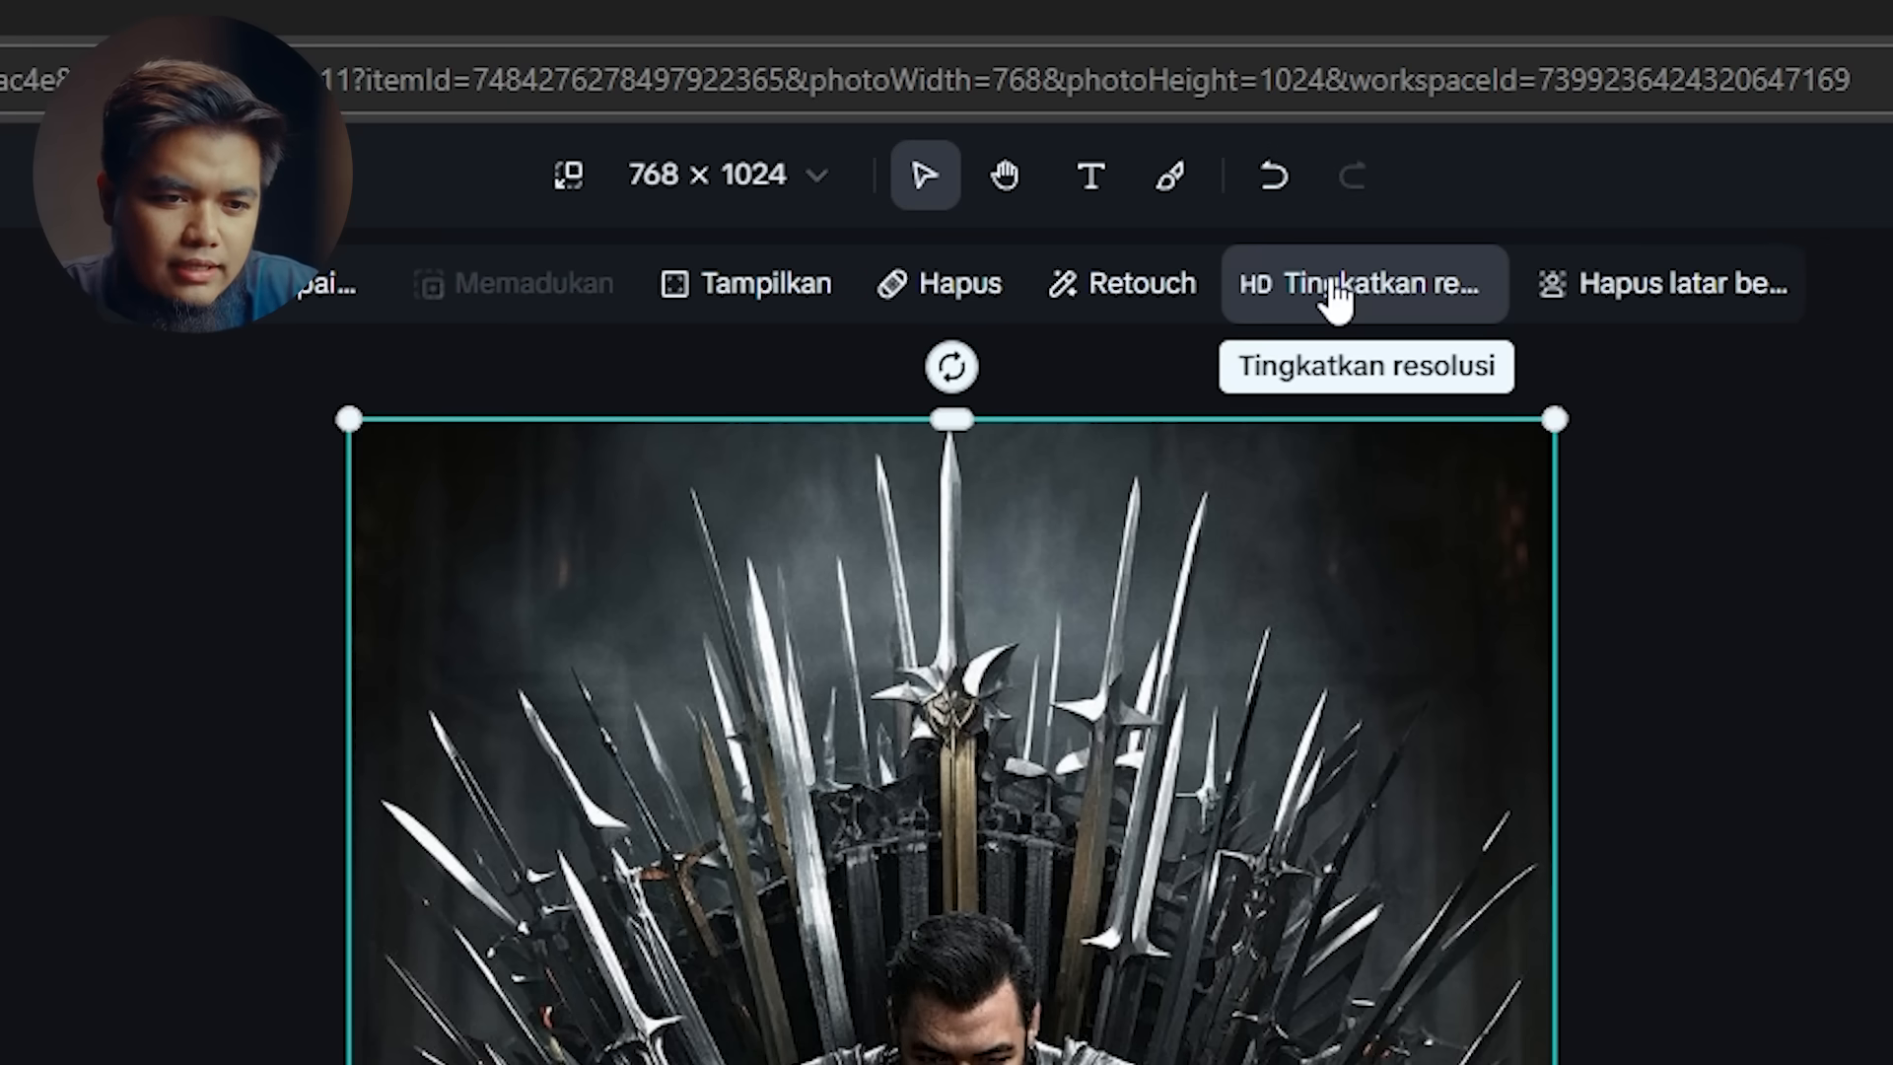
{"action": "left_click", "coordinate": [1335, 286]}
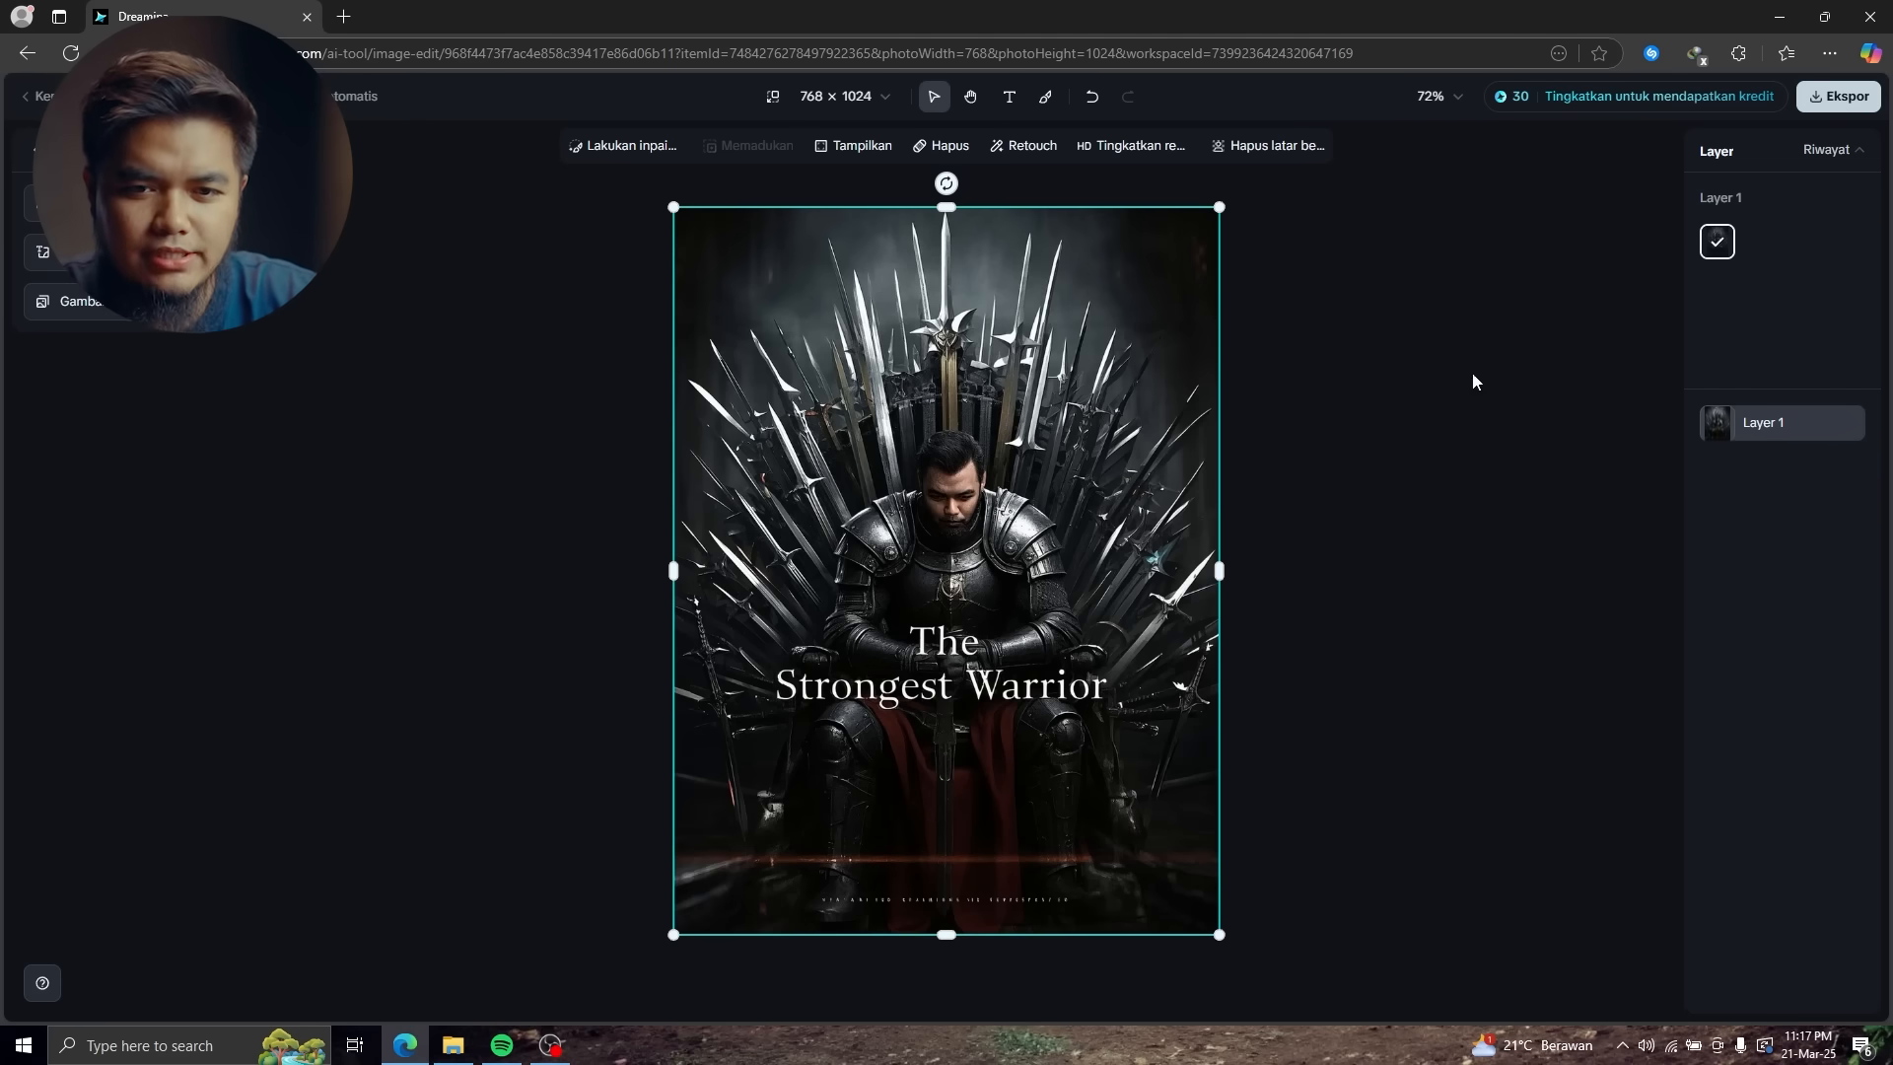
- Export the selected poster layer as a JPEG at 2x size and download it
{"action": "left_click", "coordinate": [1837, 98]}
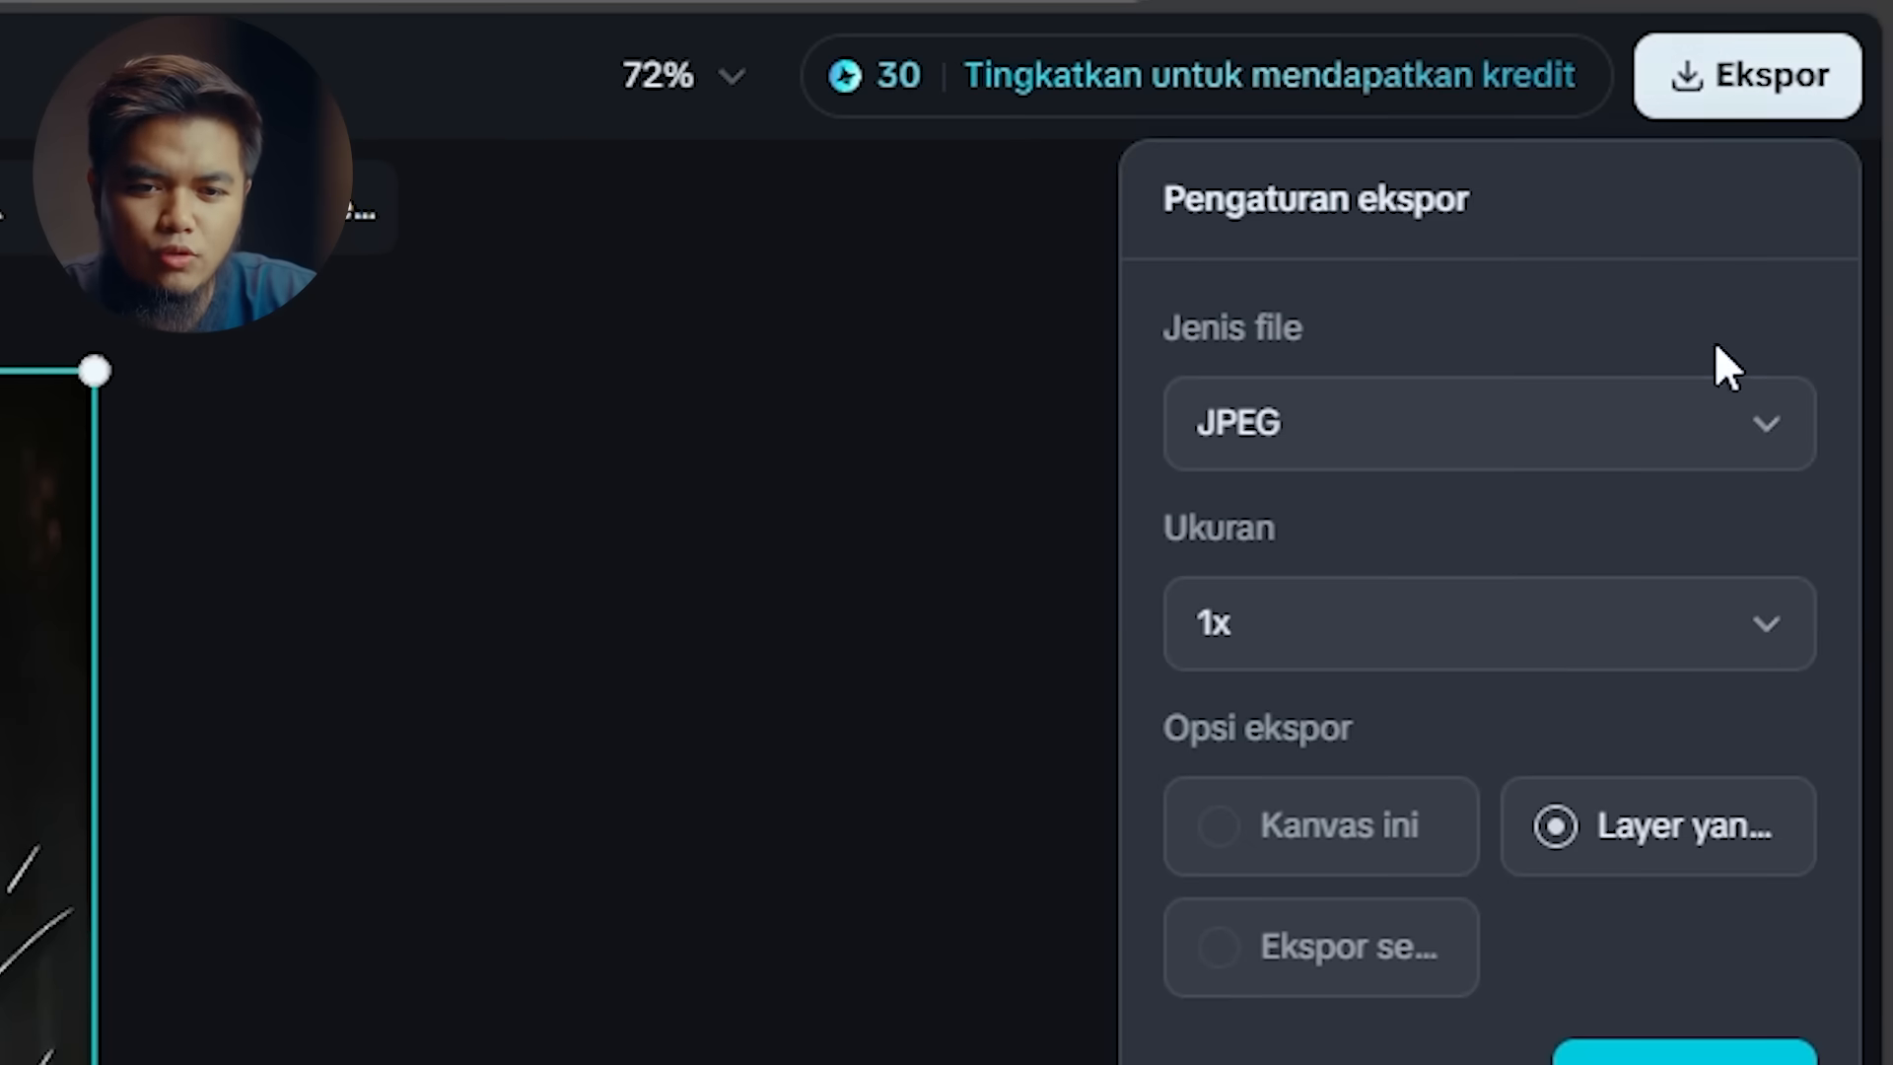
{"action": "left_click", "coordinate": [1622, 508]}
{"action": "left_click", "coordinate": [1251, 774]}
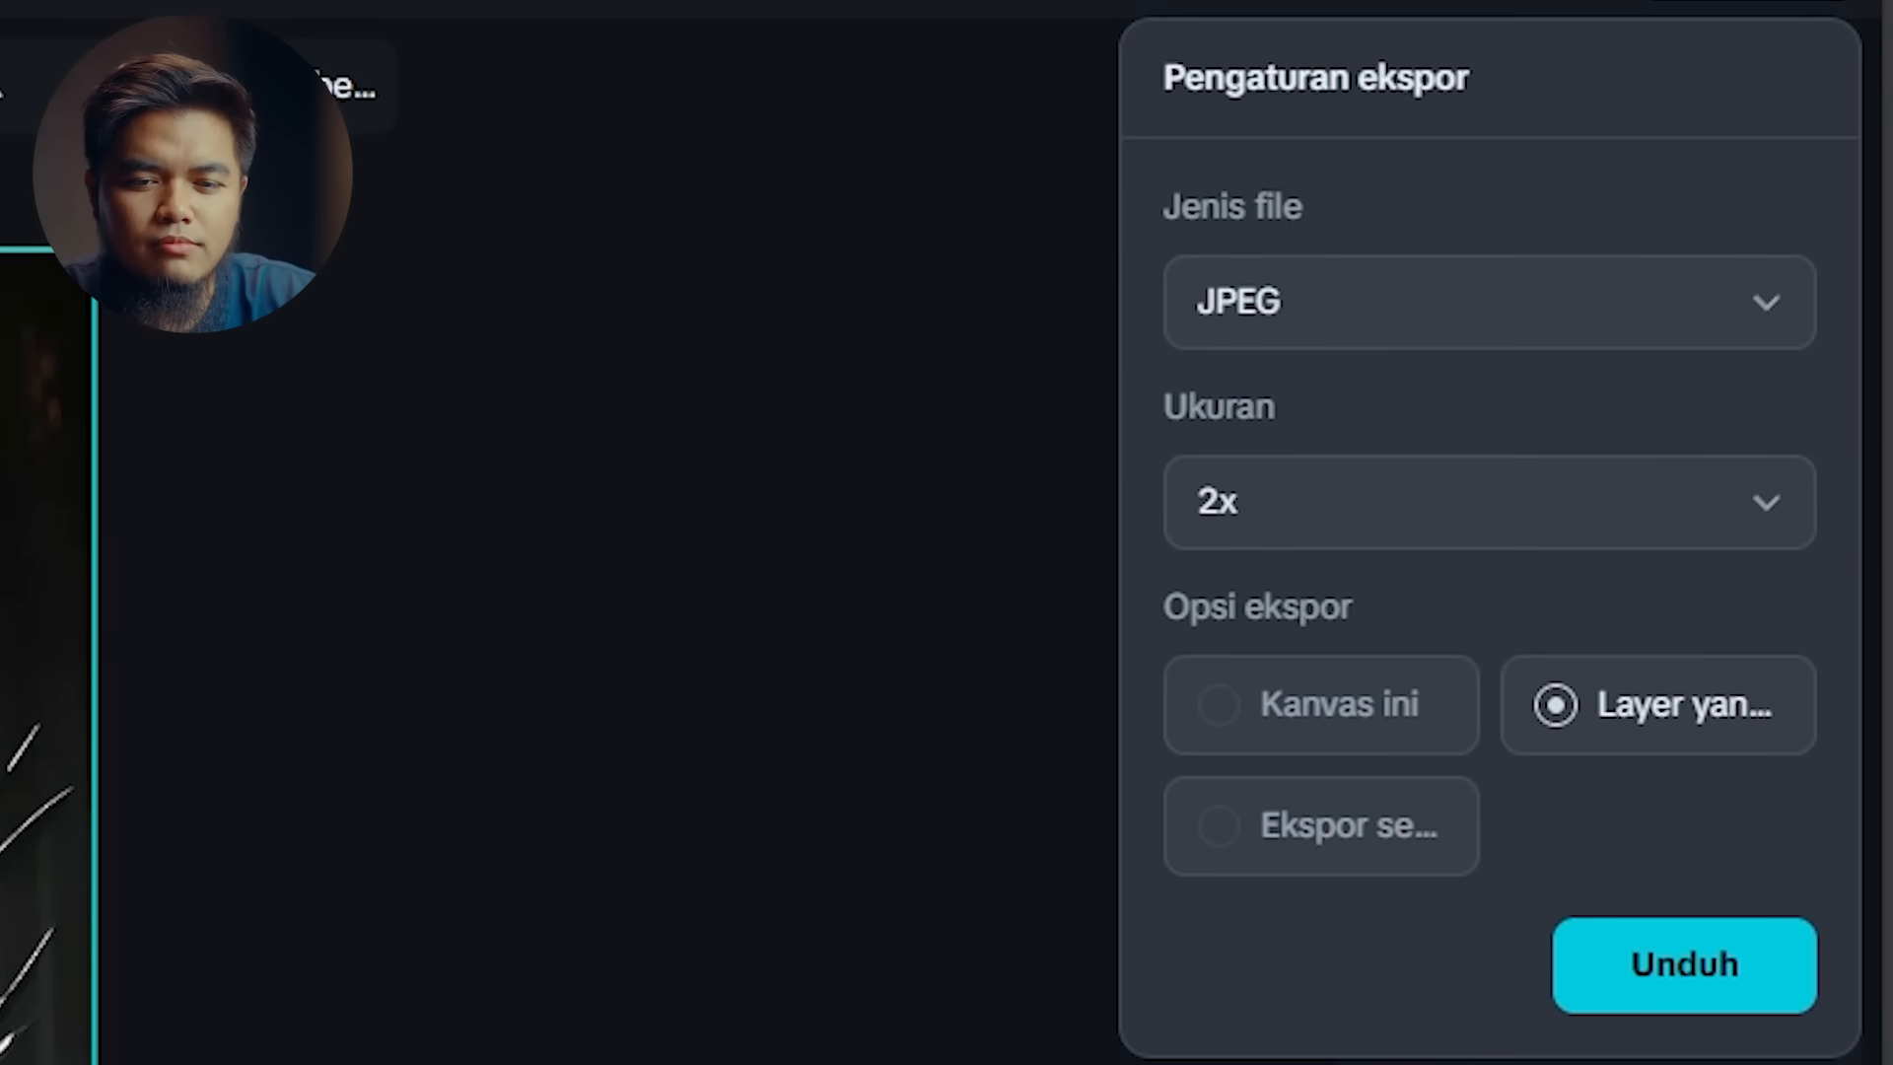
{"action": "left_click", "coordinate": [1711, 979]}
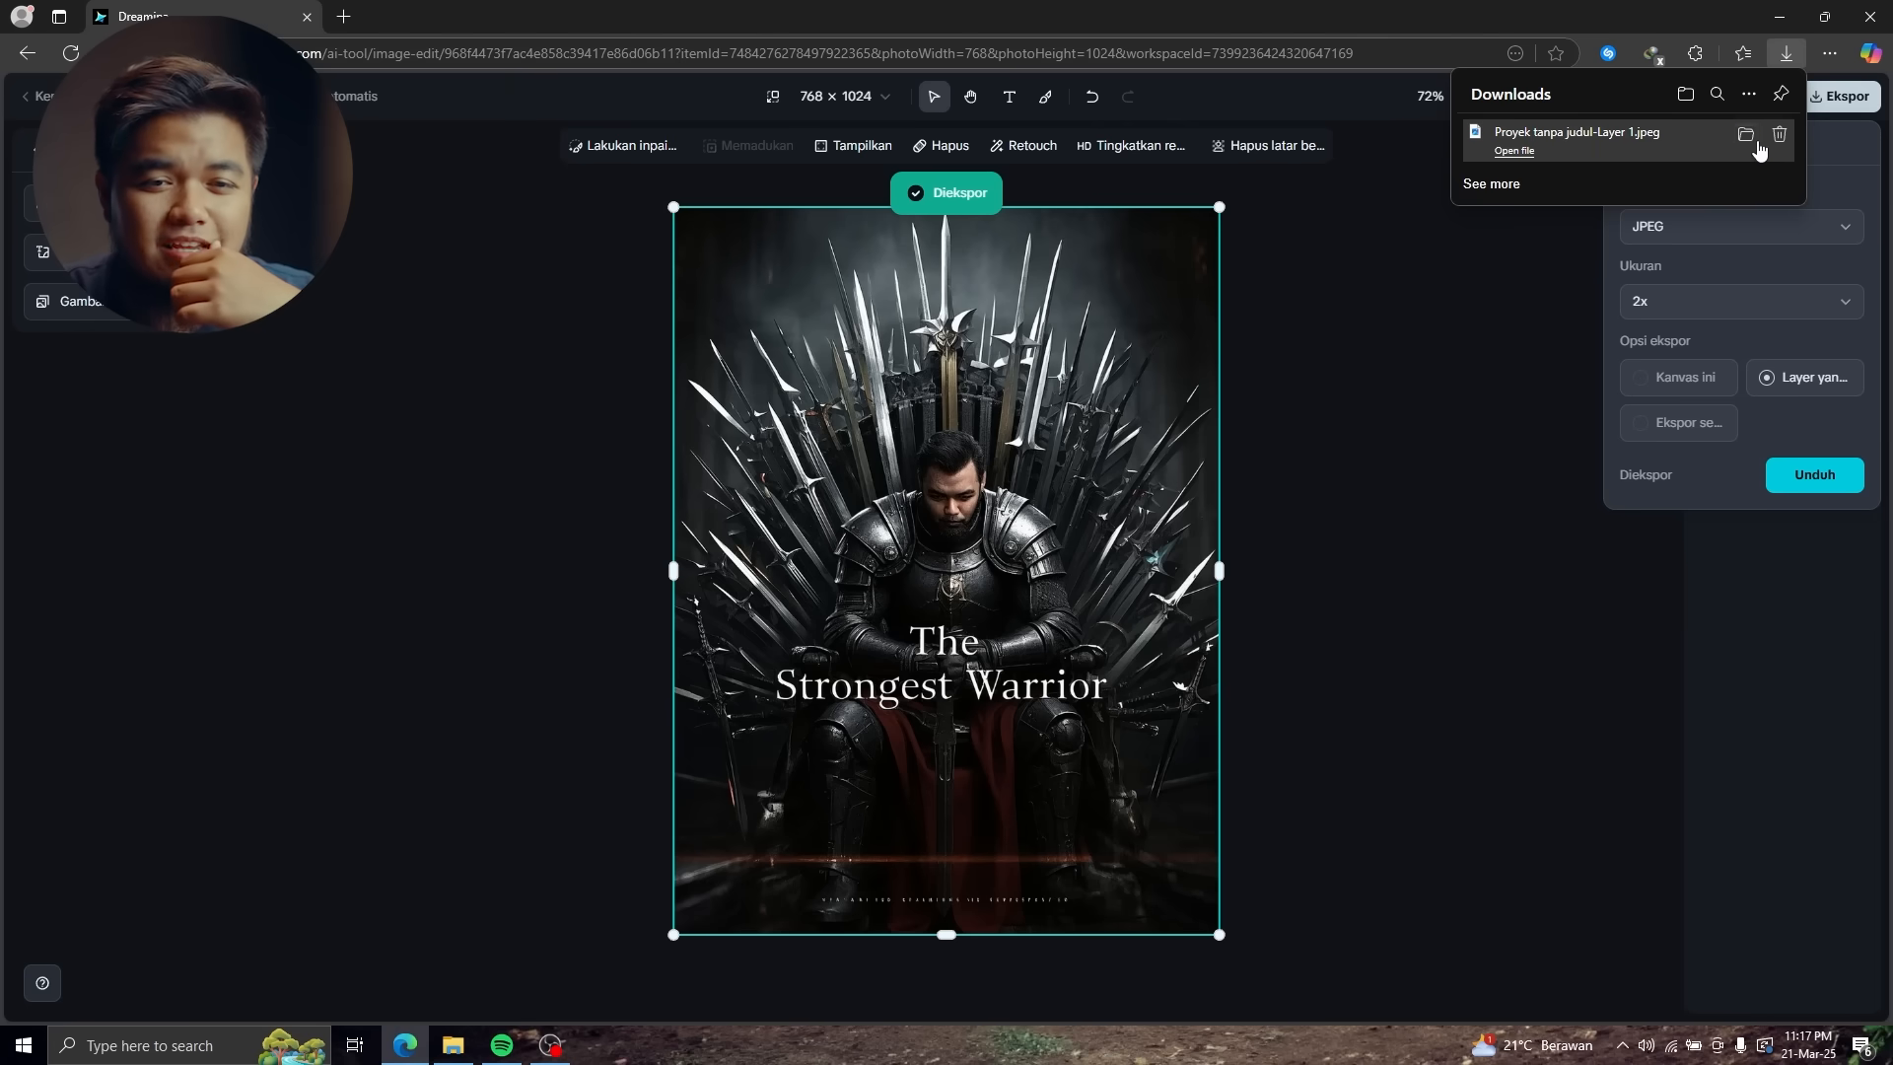
- Open the downloaded "Proyek tanpa judul-Layer 1.jpeg" in the photo viewer and examine the warrior's face and title at 100%
{"action": "left_click", "coordinate": [1745, 136]}
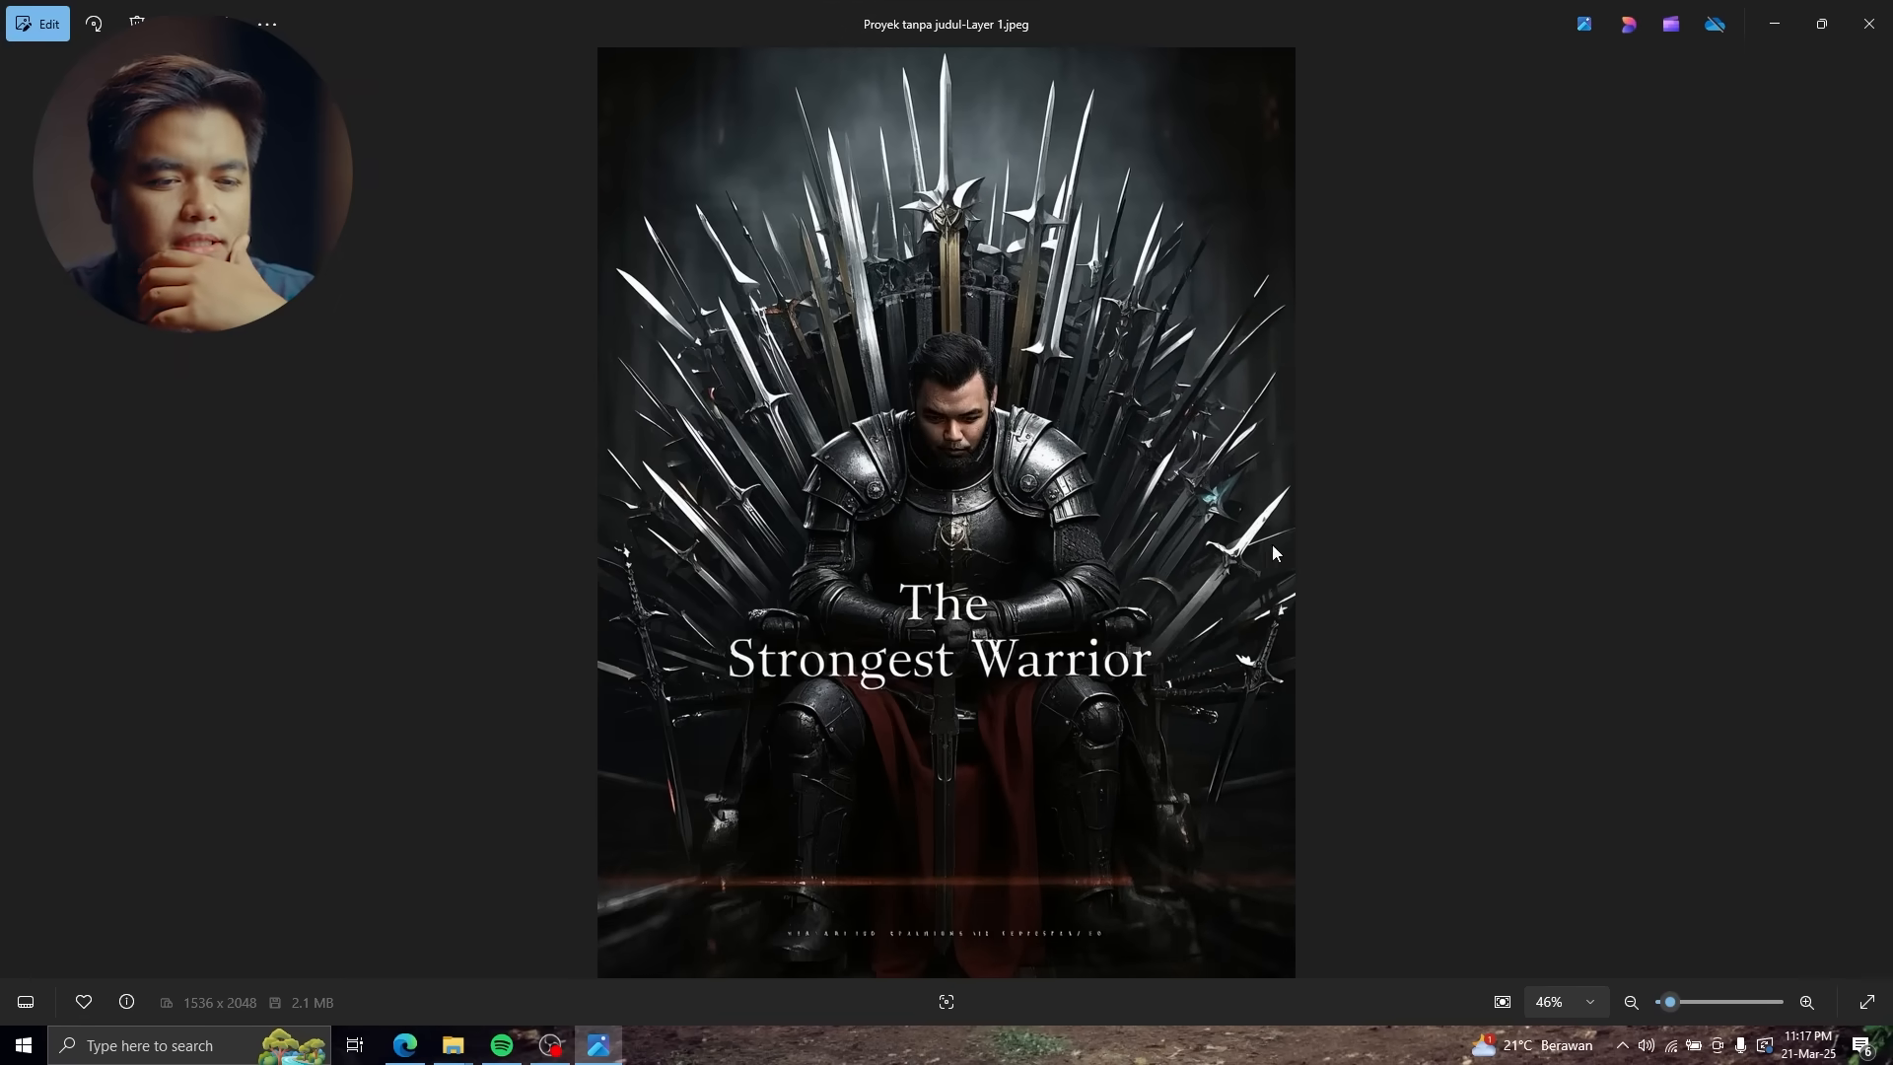
{"action": "double_click", "coordinate": [925, 426]}
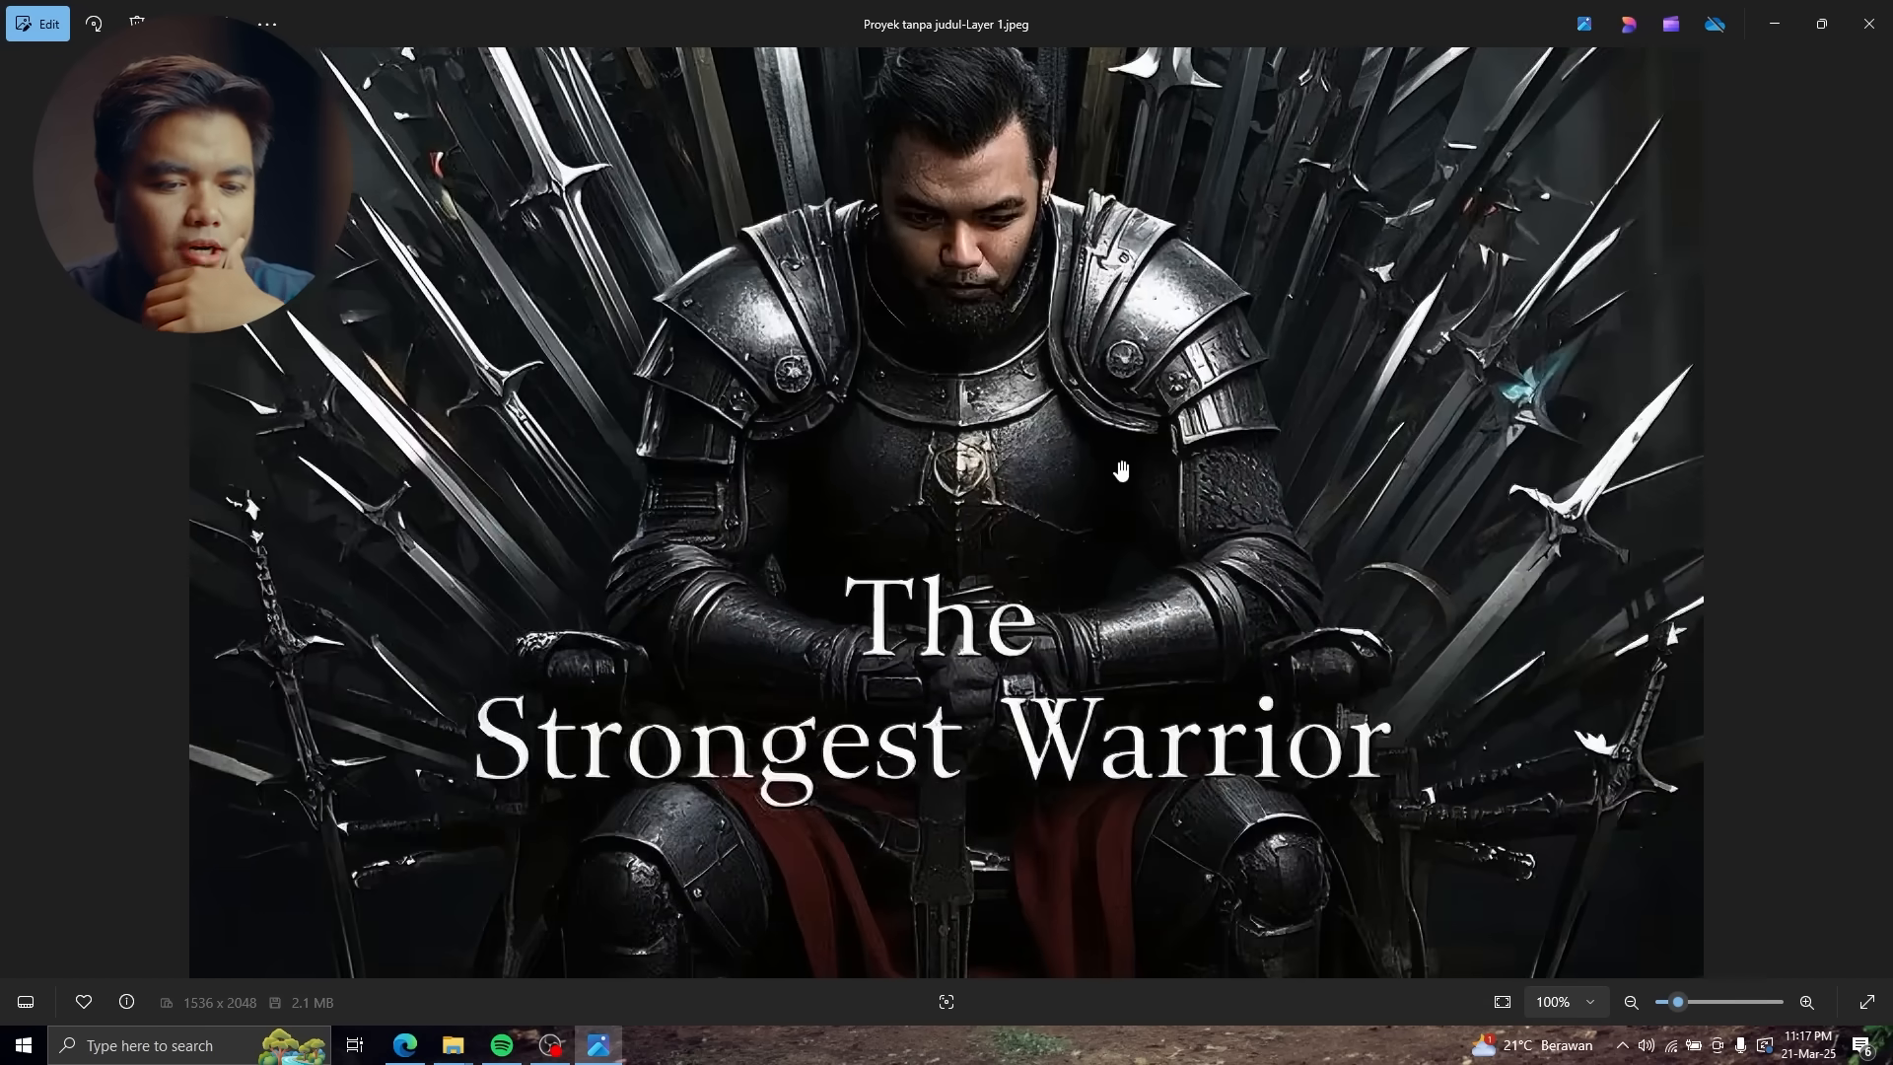
{"action": "double_click", "coordinate": [1121, 471]}
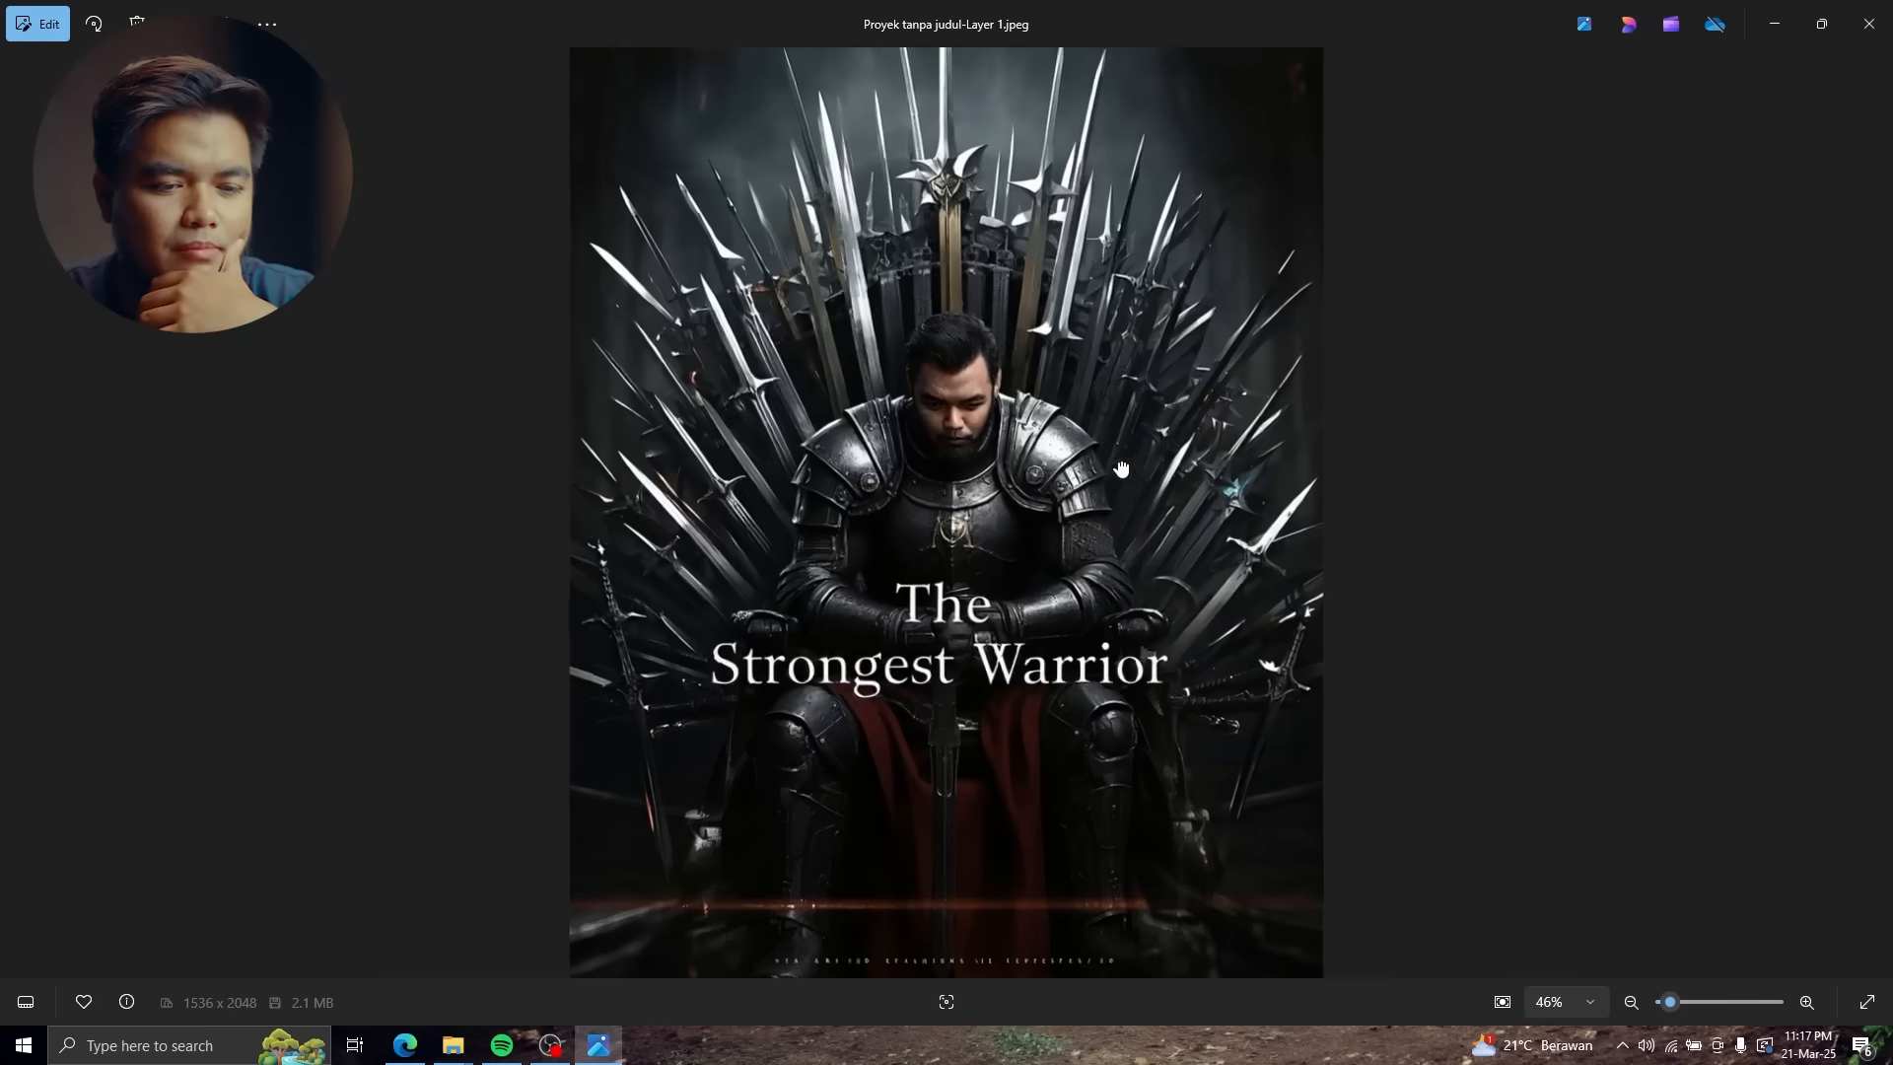
{"action": "double_click", "coordinate": [1000, 643]}
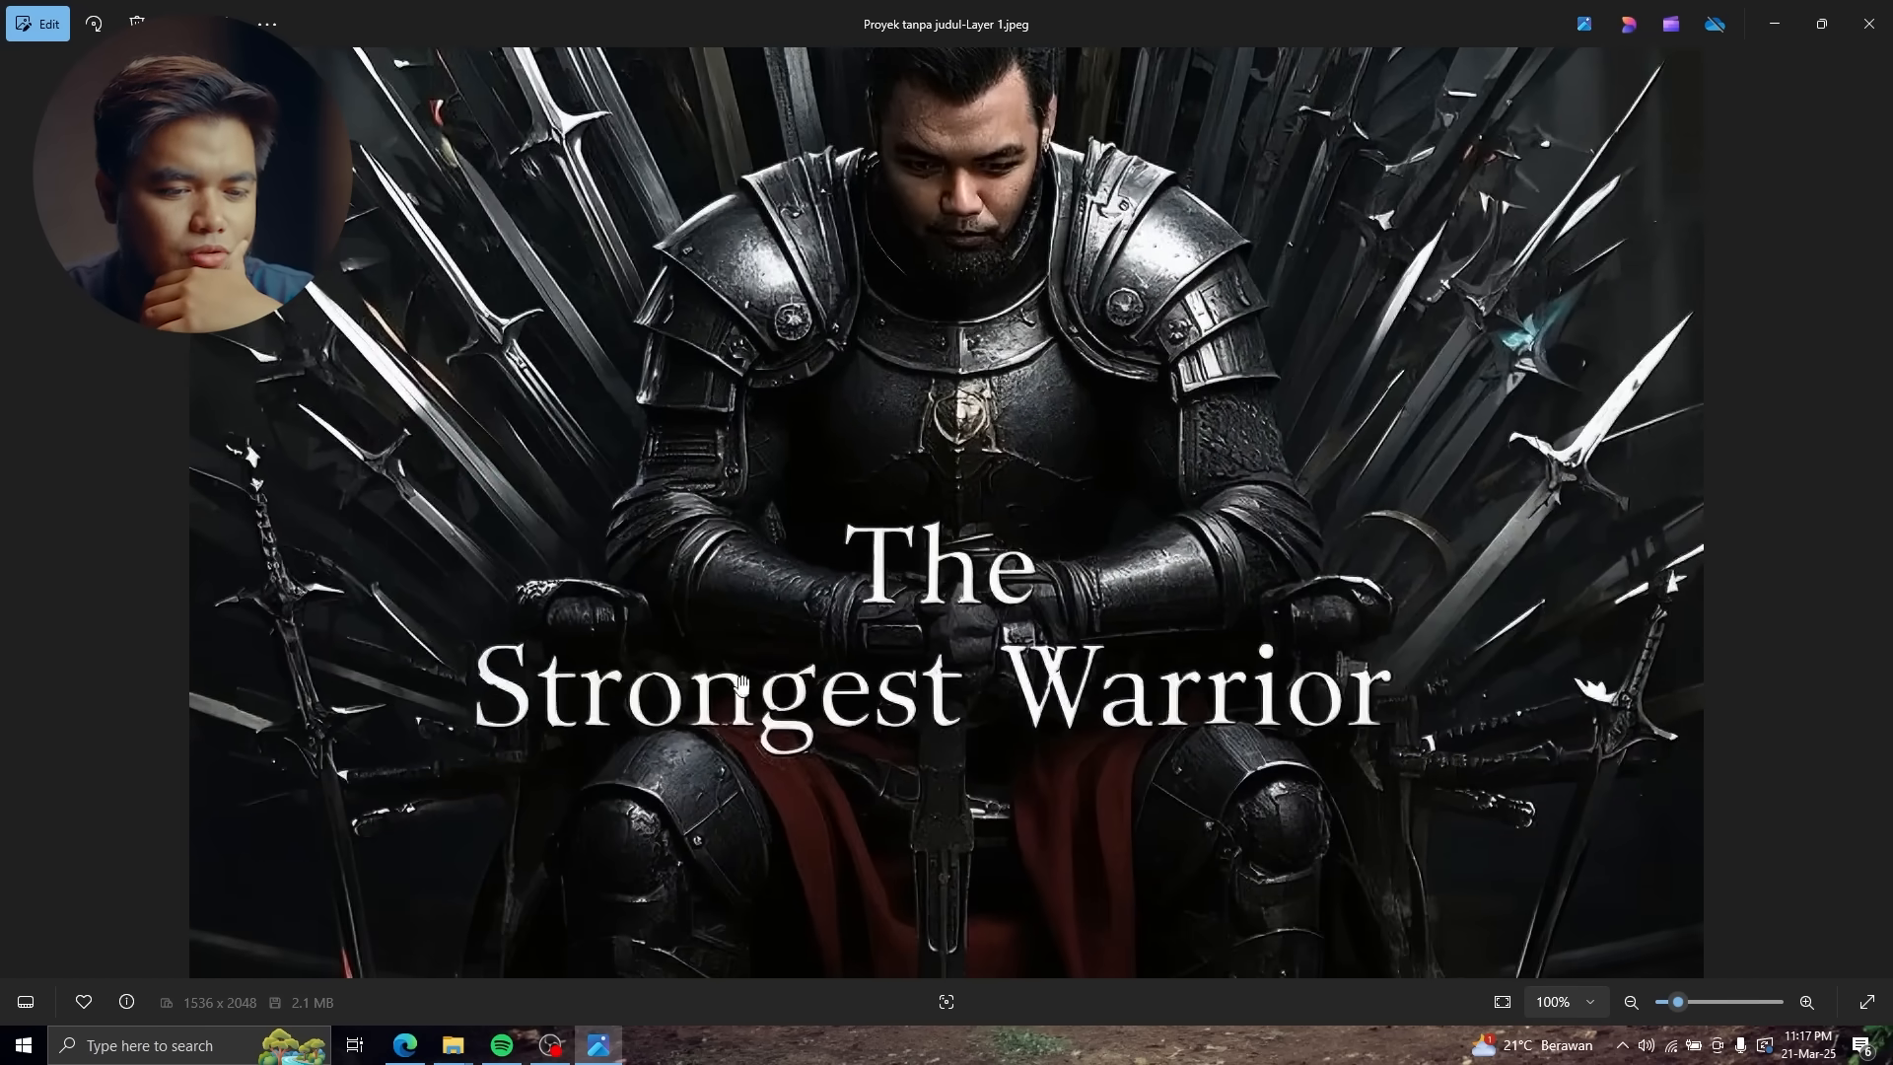
{"action": "double_click", "coordinate": [1306, 710]}
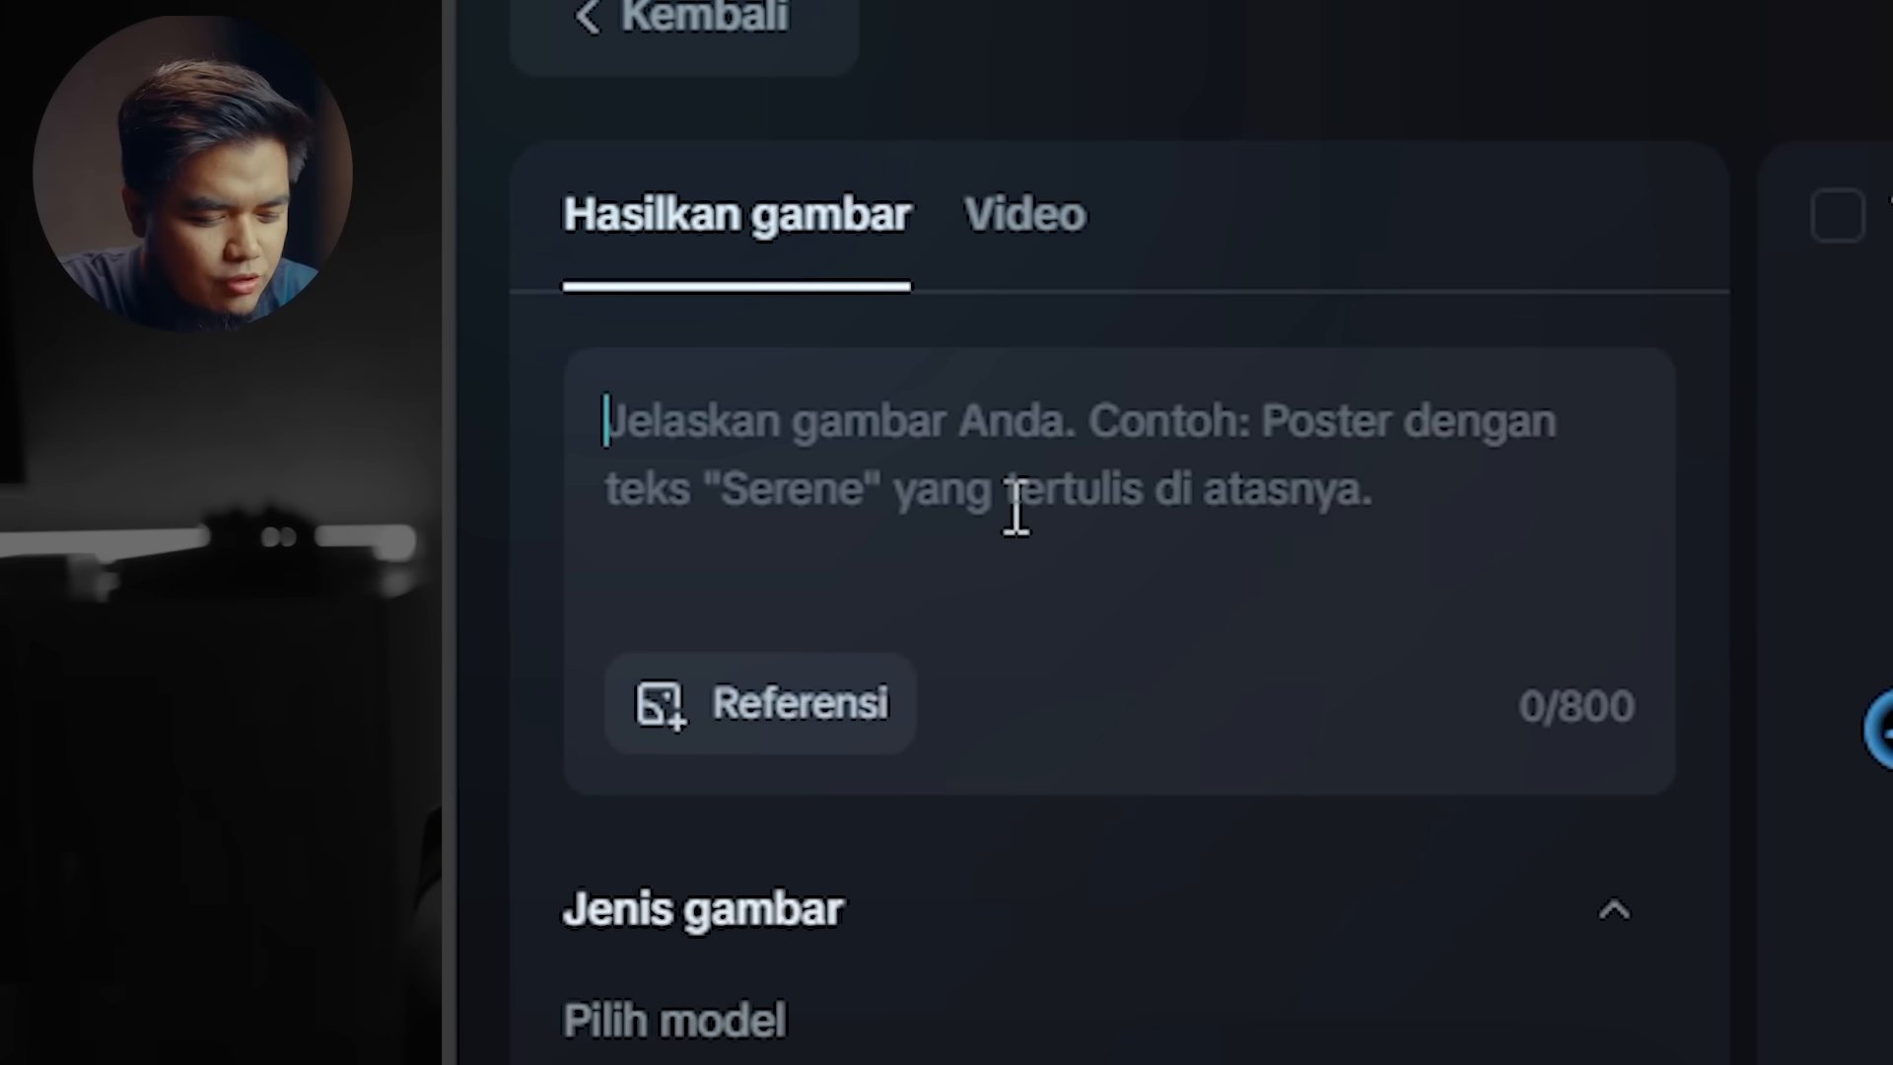
- Enter the image prompt "Design Poster, moslem theme, mosque vector background, aestethic, tittled "Selamat Lebaran""
{"action": "left_click", "coordinate": [1015, 508]}
{"action": "type", "text": "Poster D"}
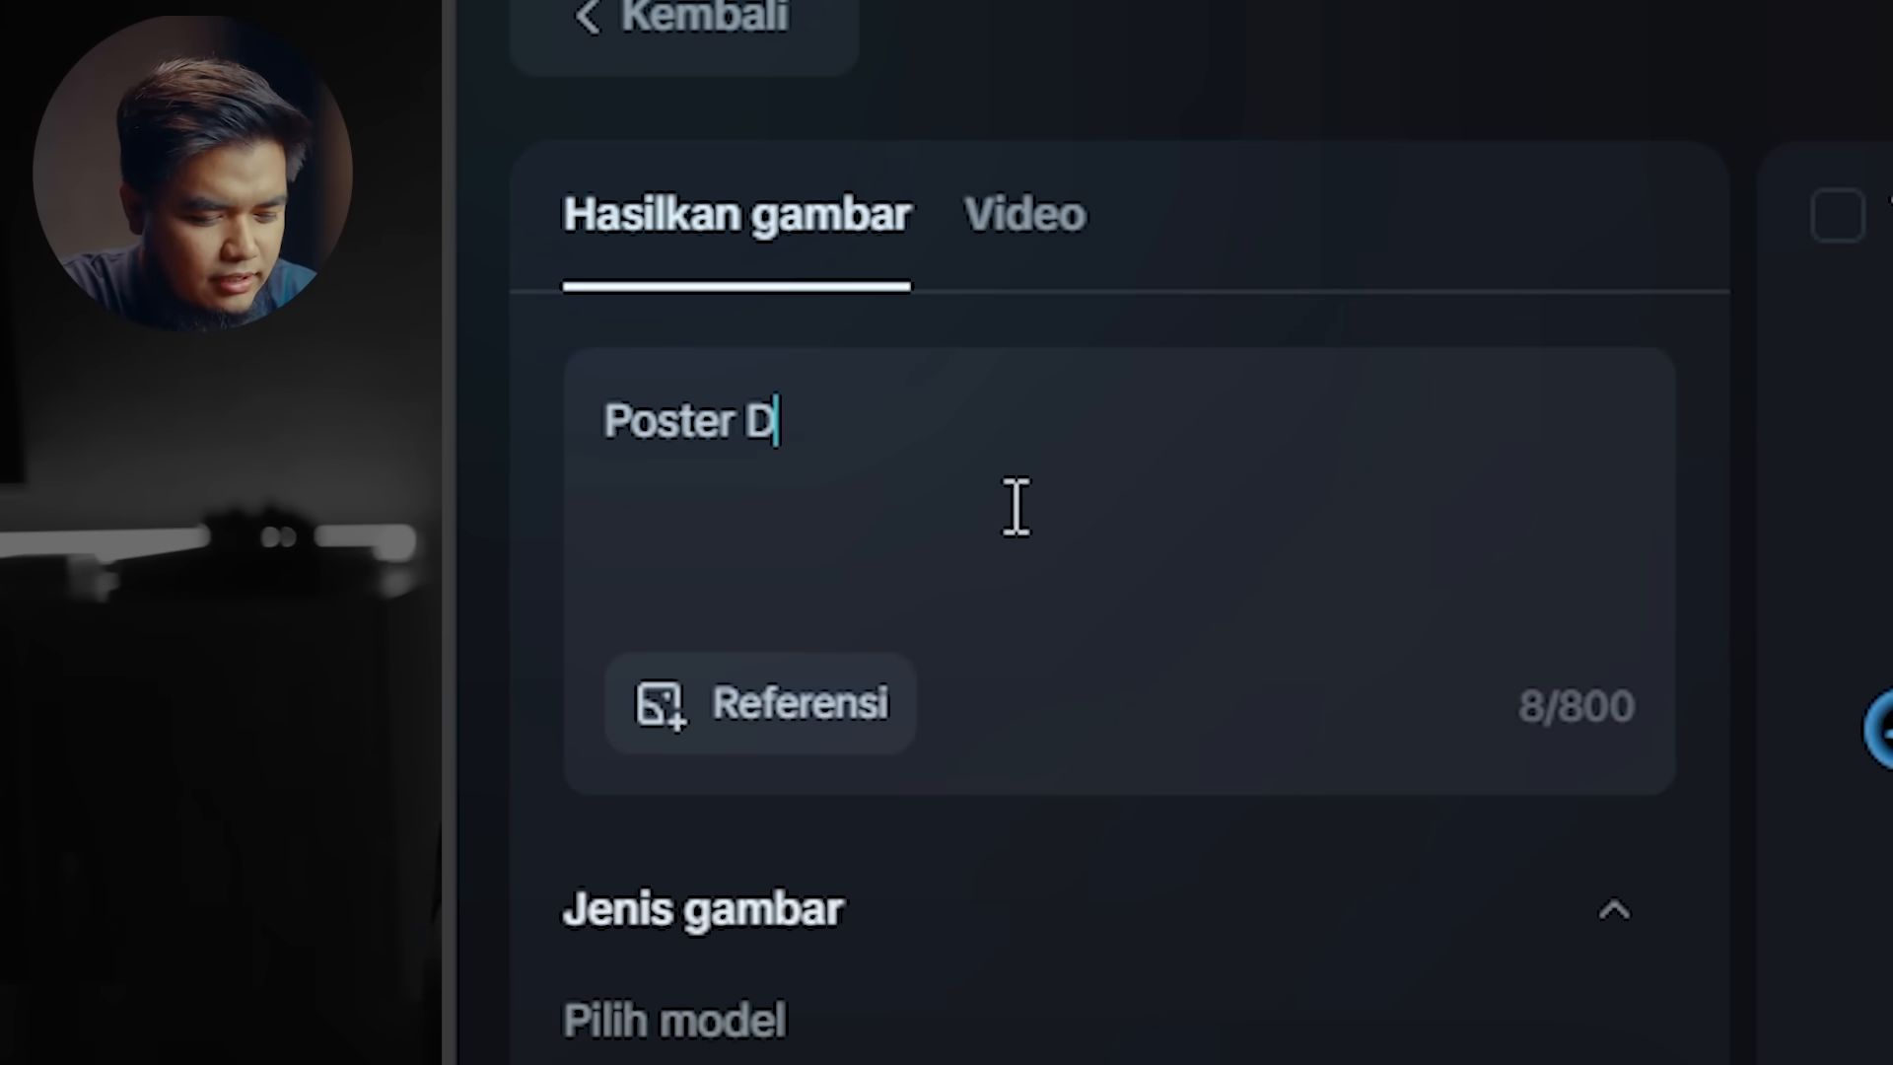
{"action": "key", "text": "ctrl+a"}
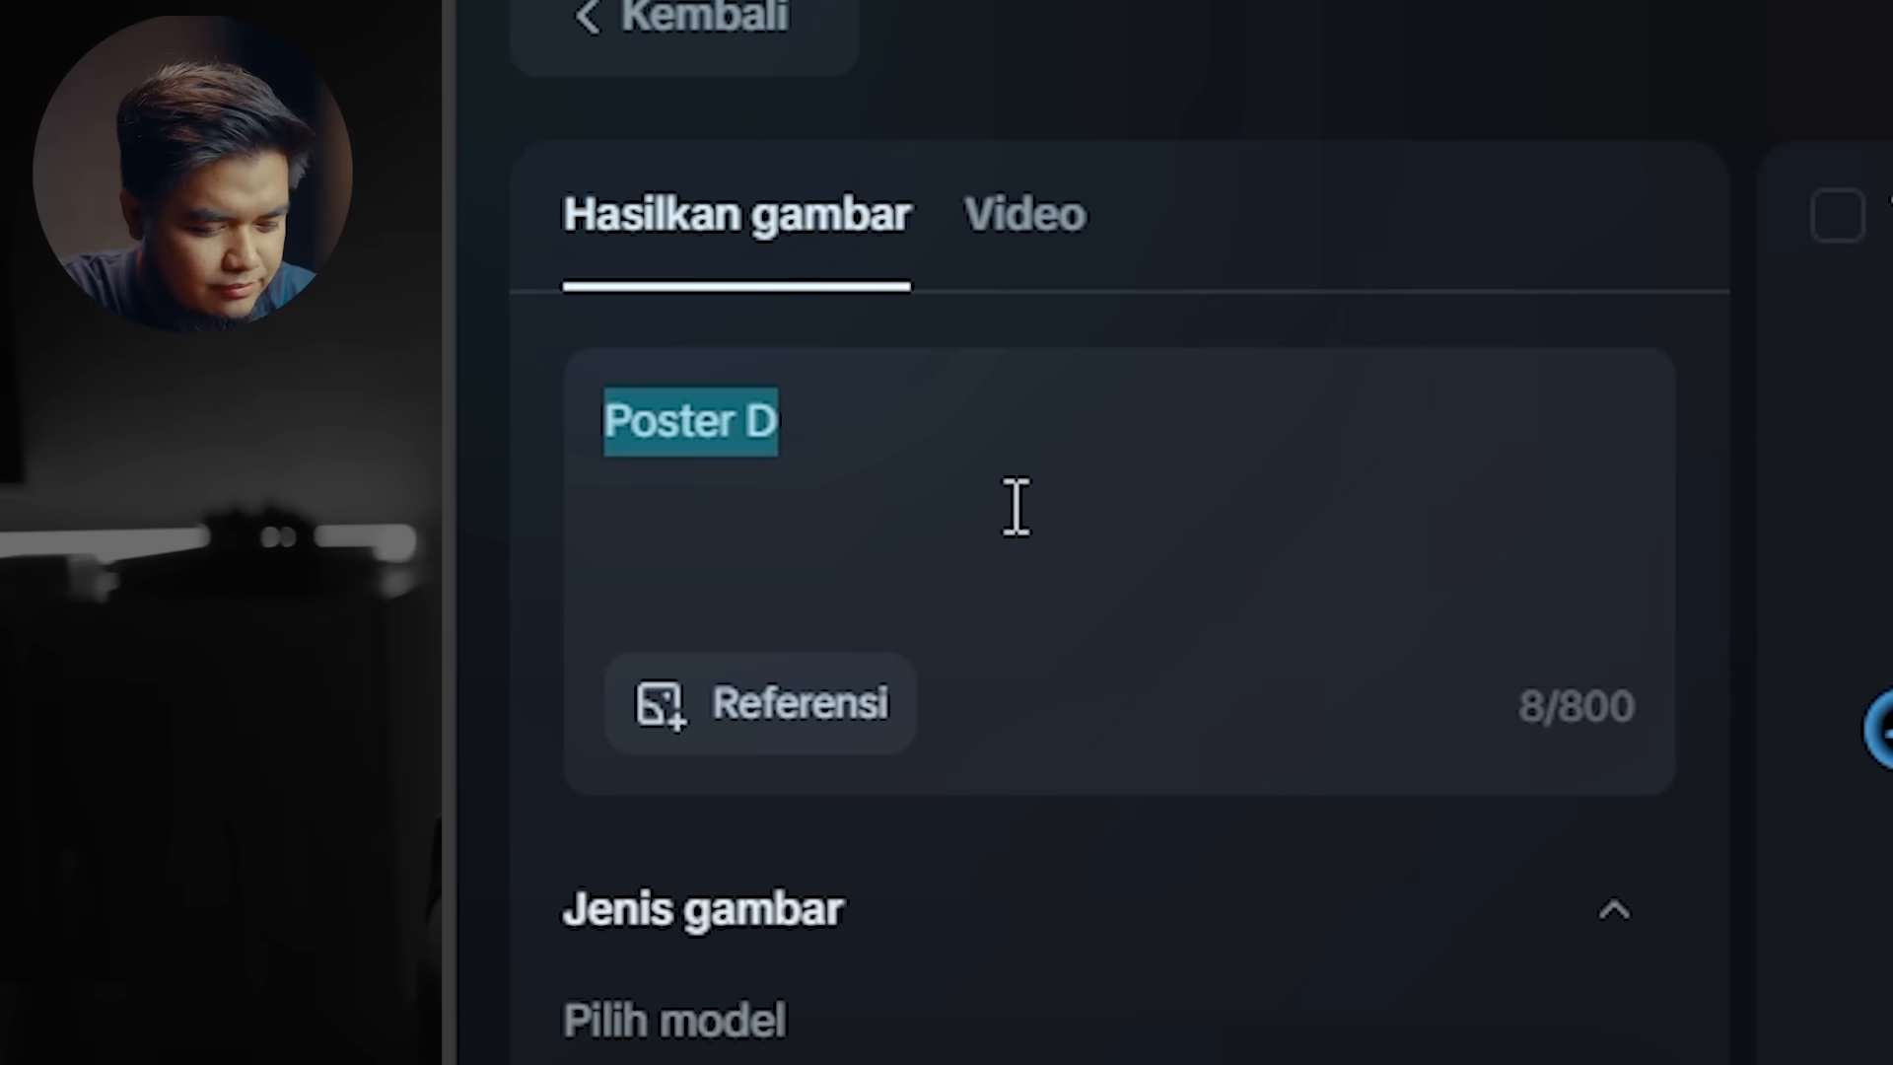
{"action": "type", "text": "Design Poster, moslem theme,"}
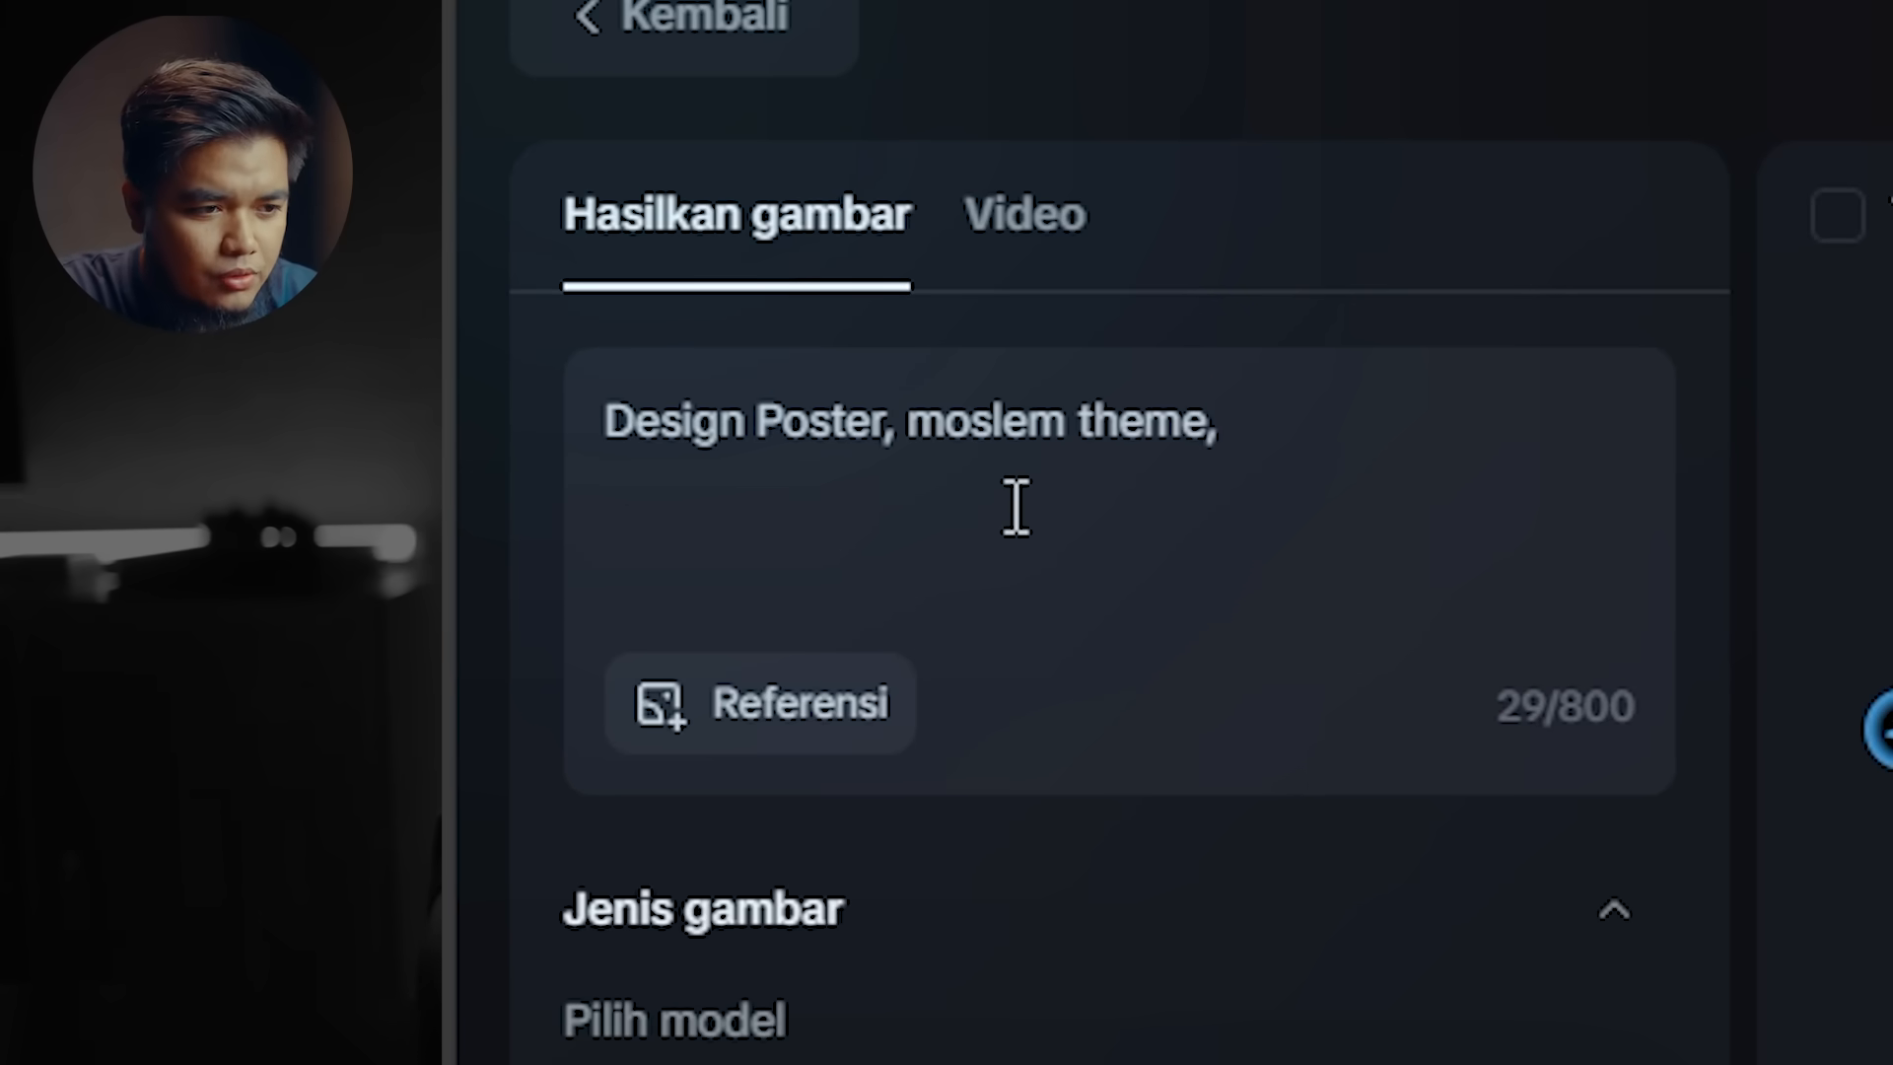
{"action": "type", "text": " mosque vector background, aestethic, tittled "}
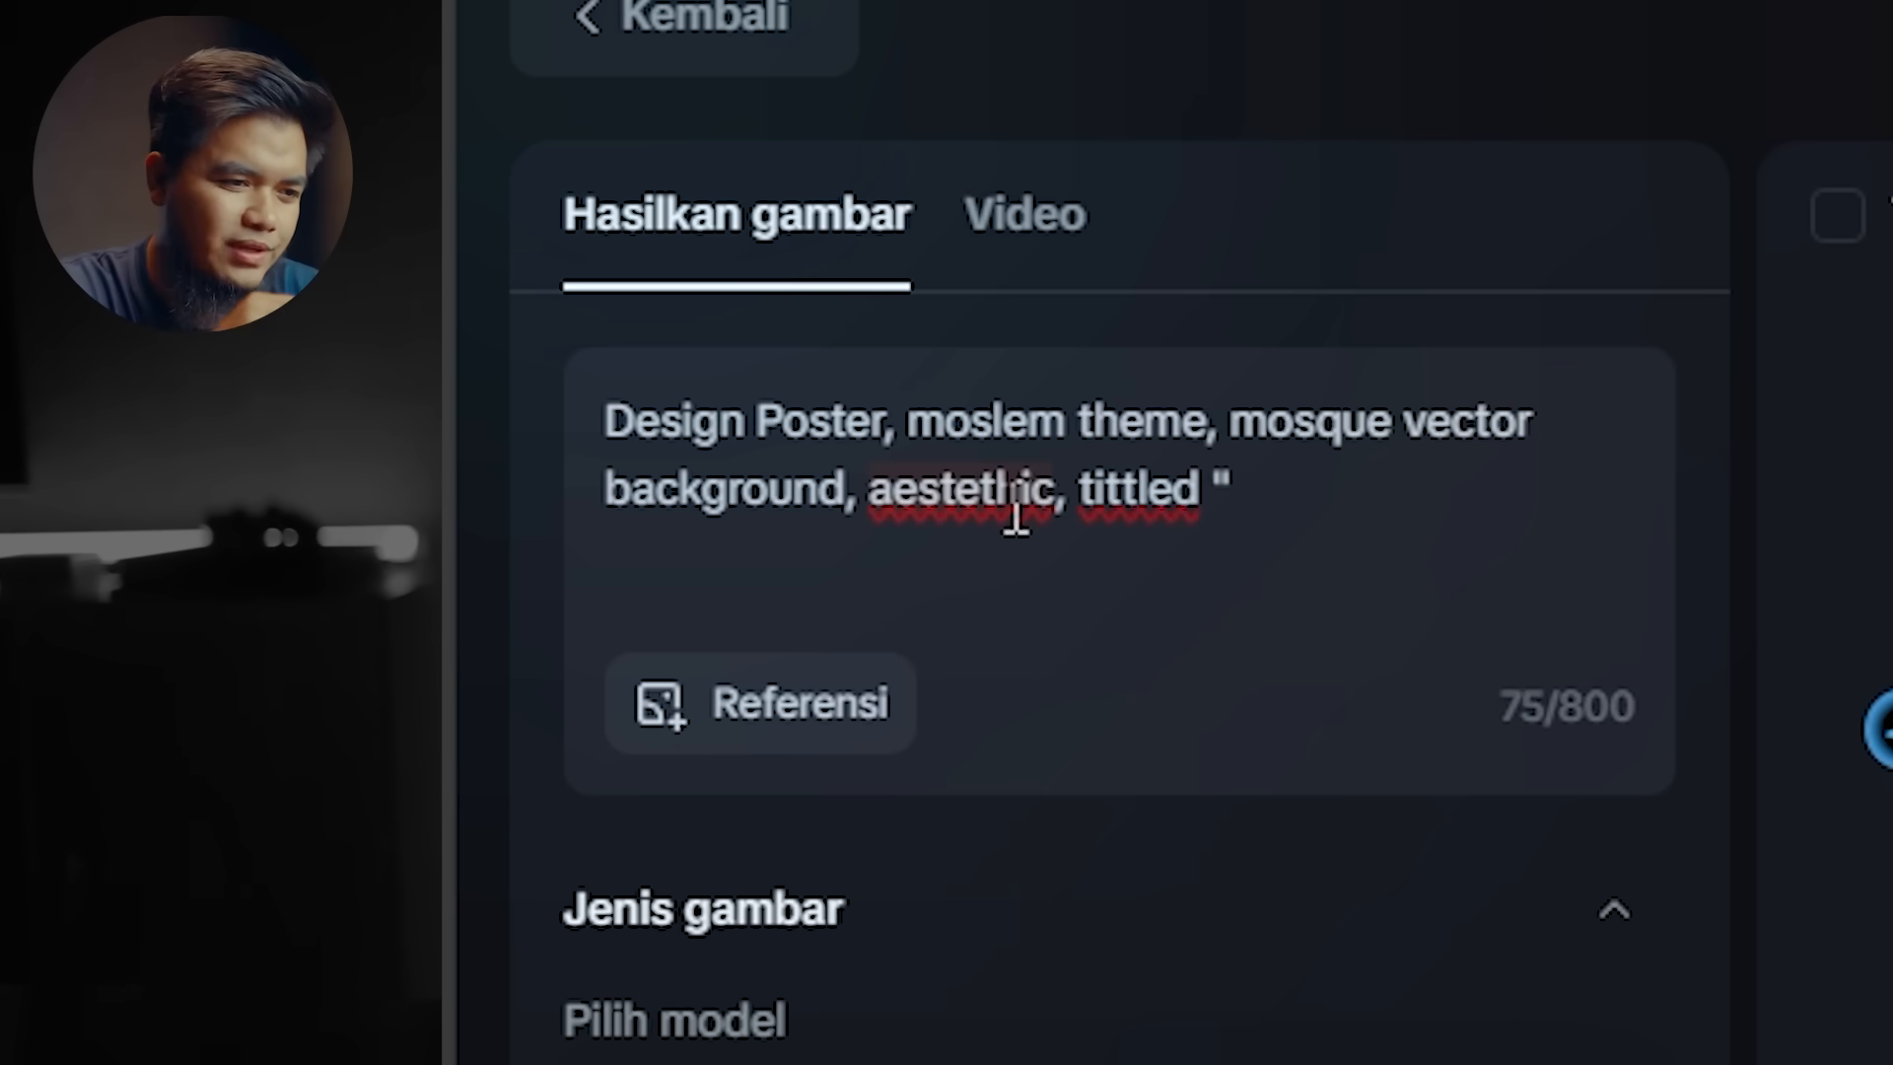
{"action": "type", "text": "Sel"}
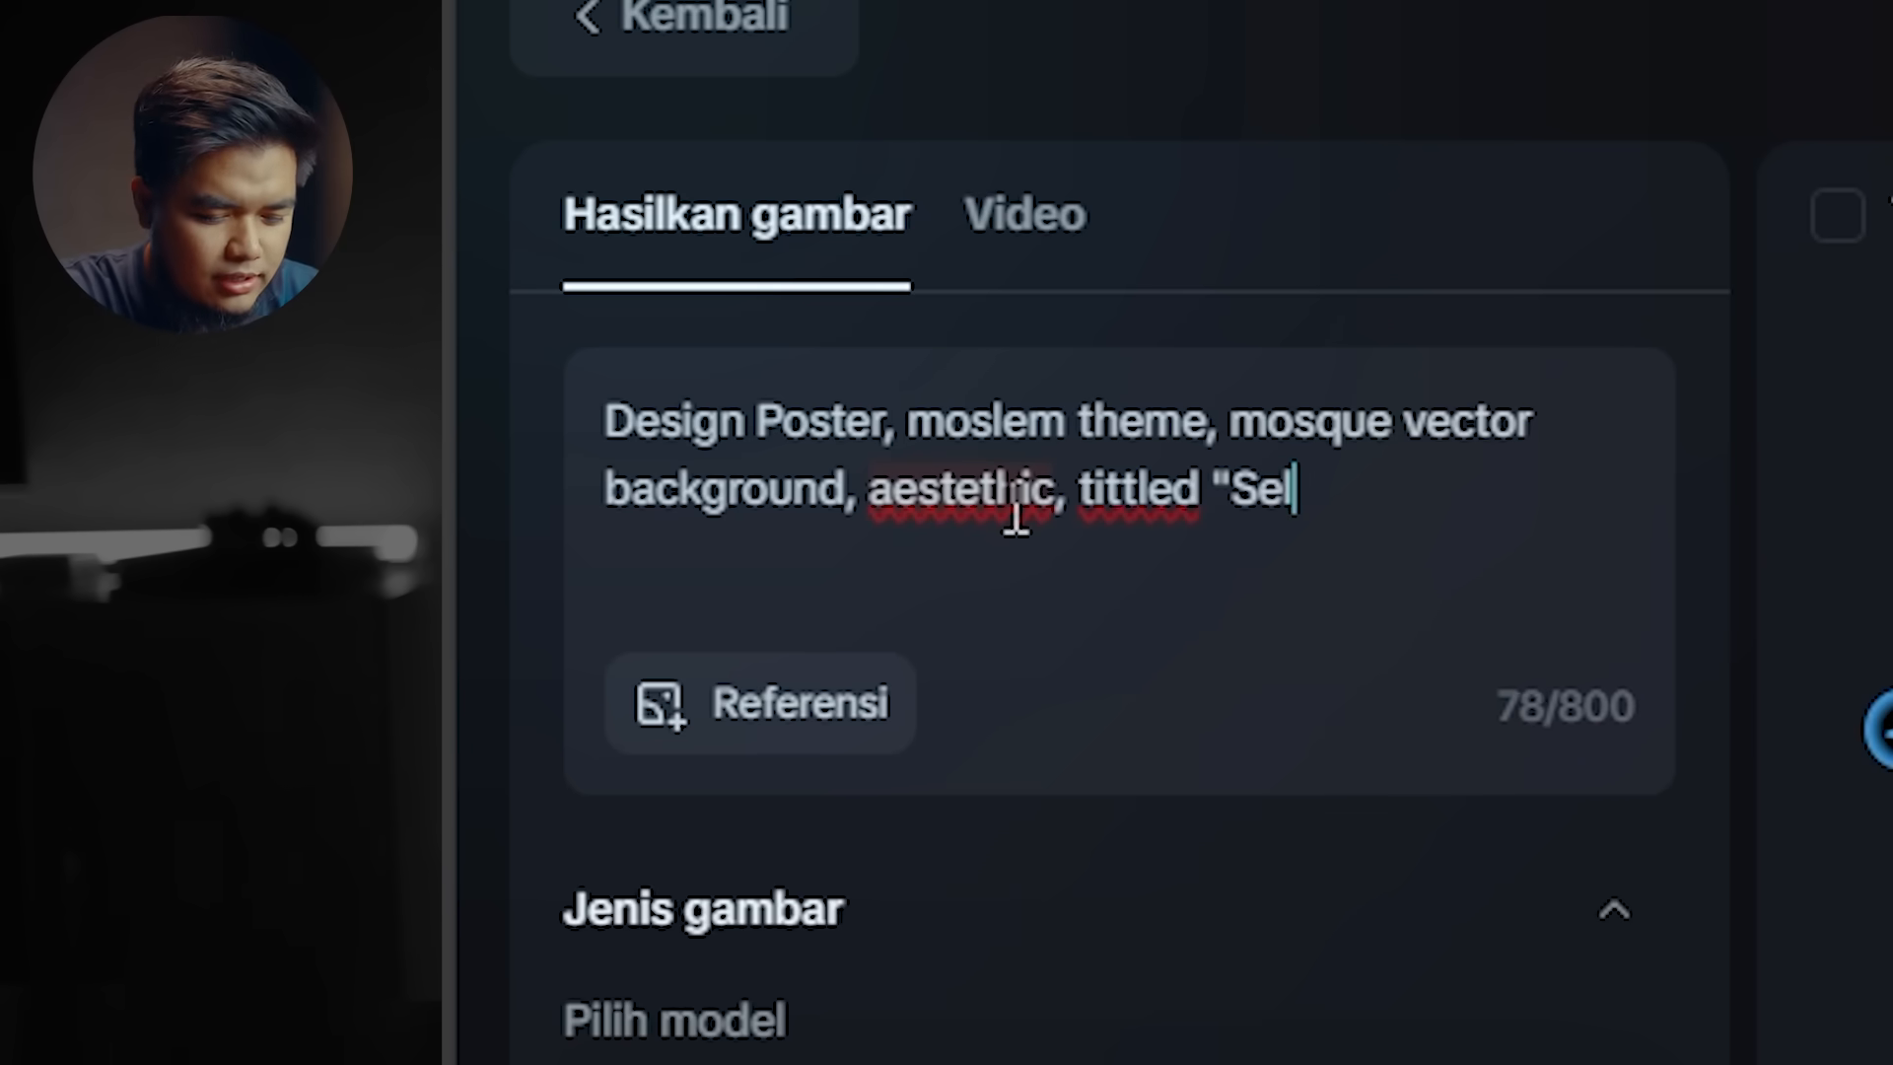
{"action": "type", "text": "amat ILebaran\""}
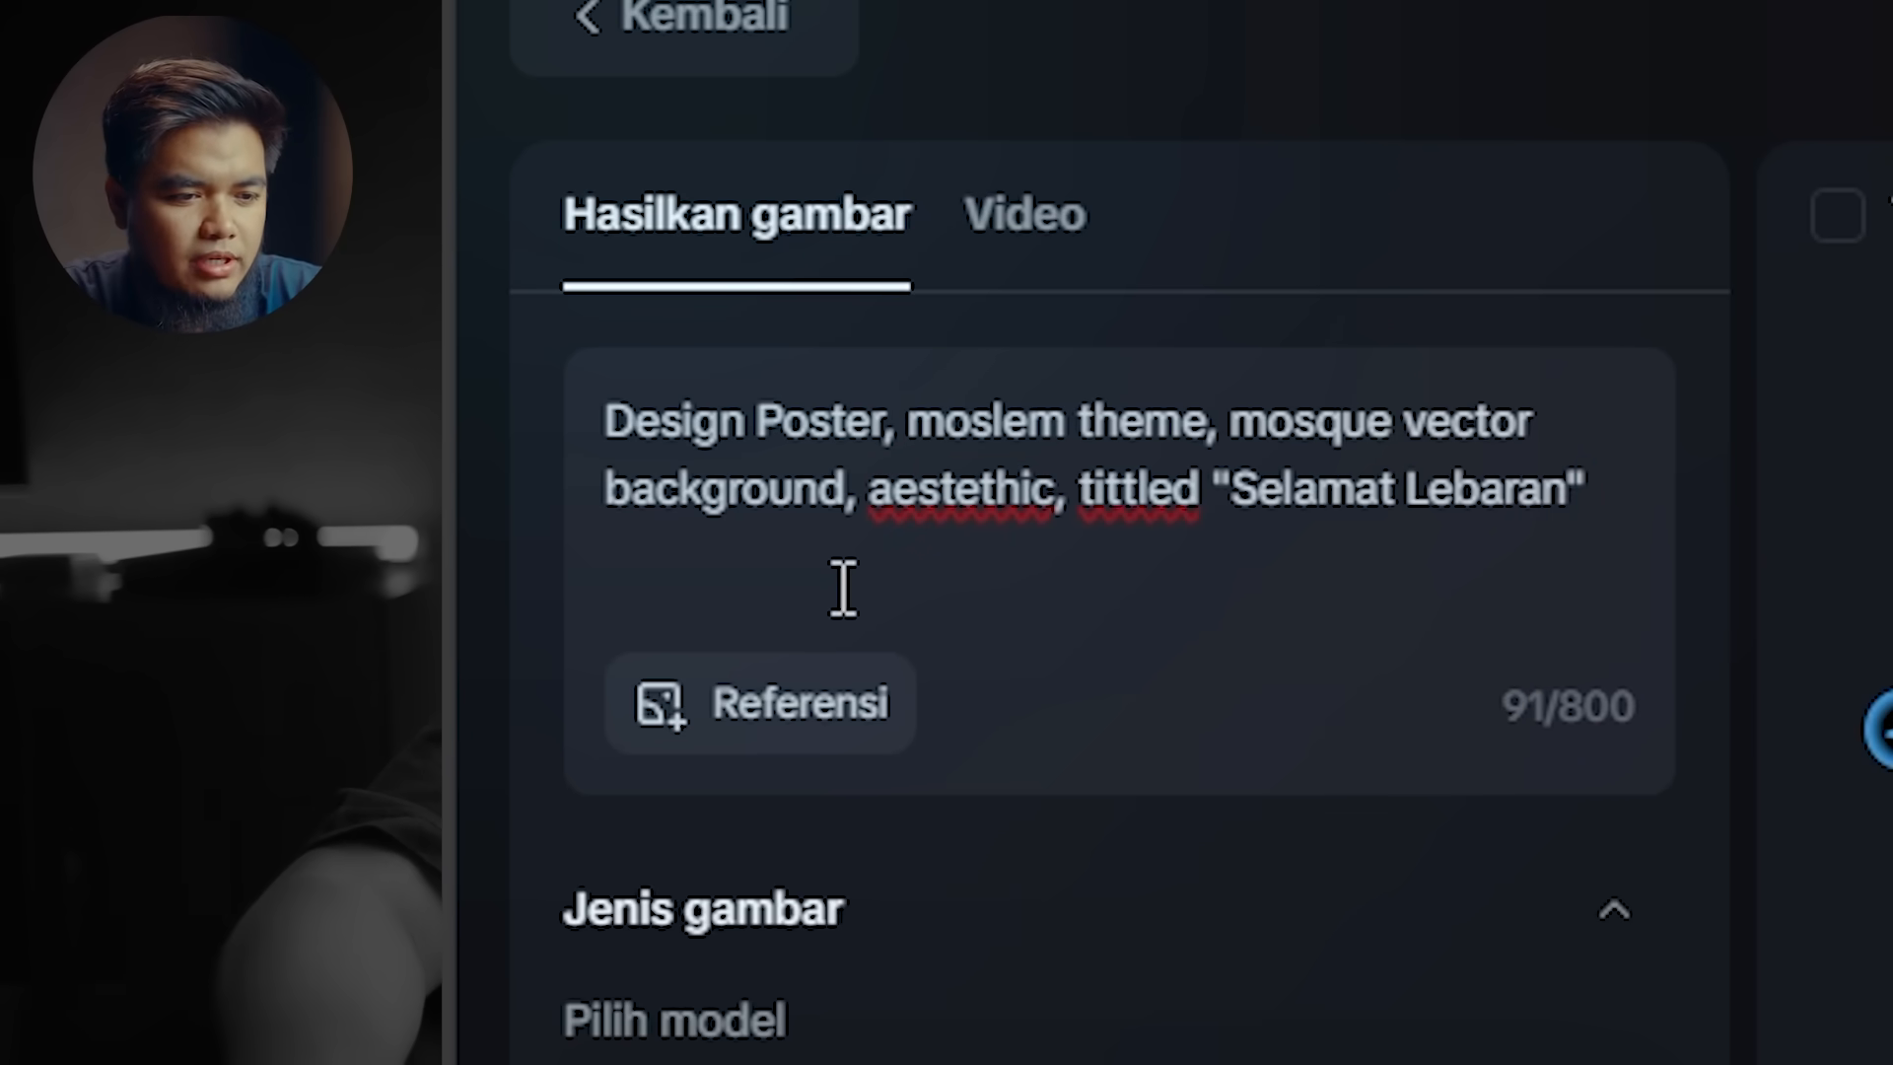
- Set the new poster's aspect ratio to 9:16
{"action": "scroll", "coordinate": [844, 589], "scroll_direction": "down", "scroll_amount": 10}
{"action": "left_click", "coordinate": [1144, 750]}
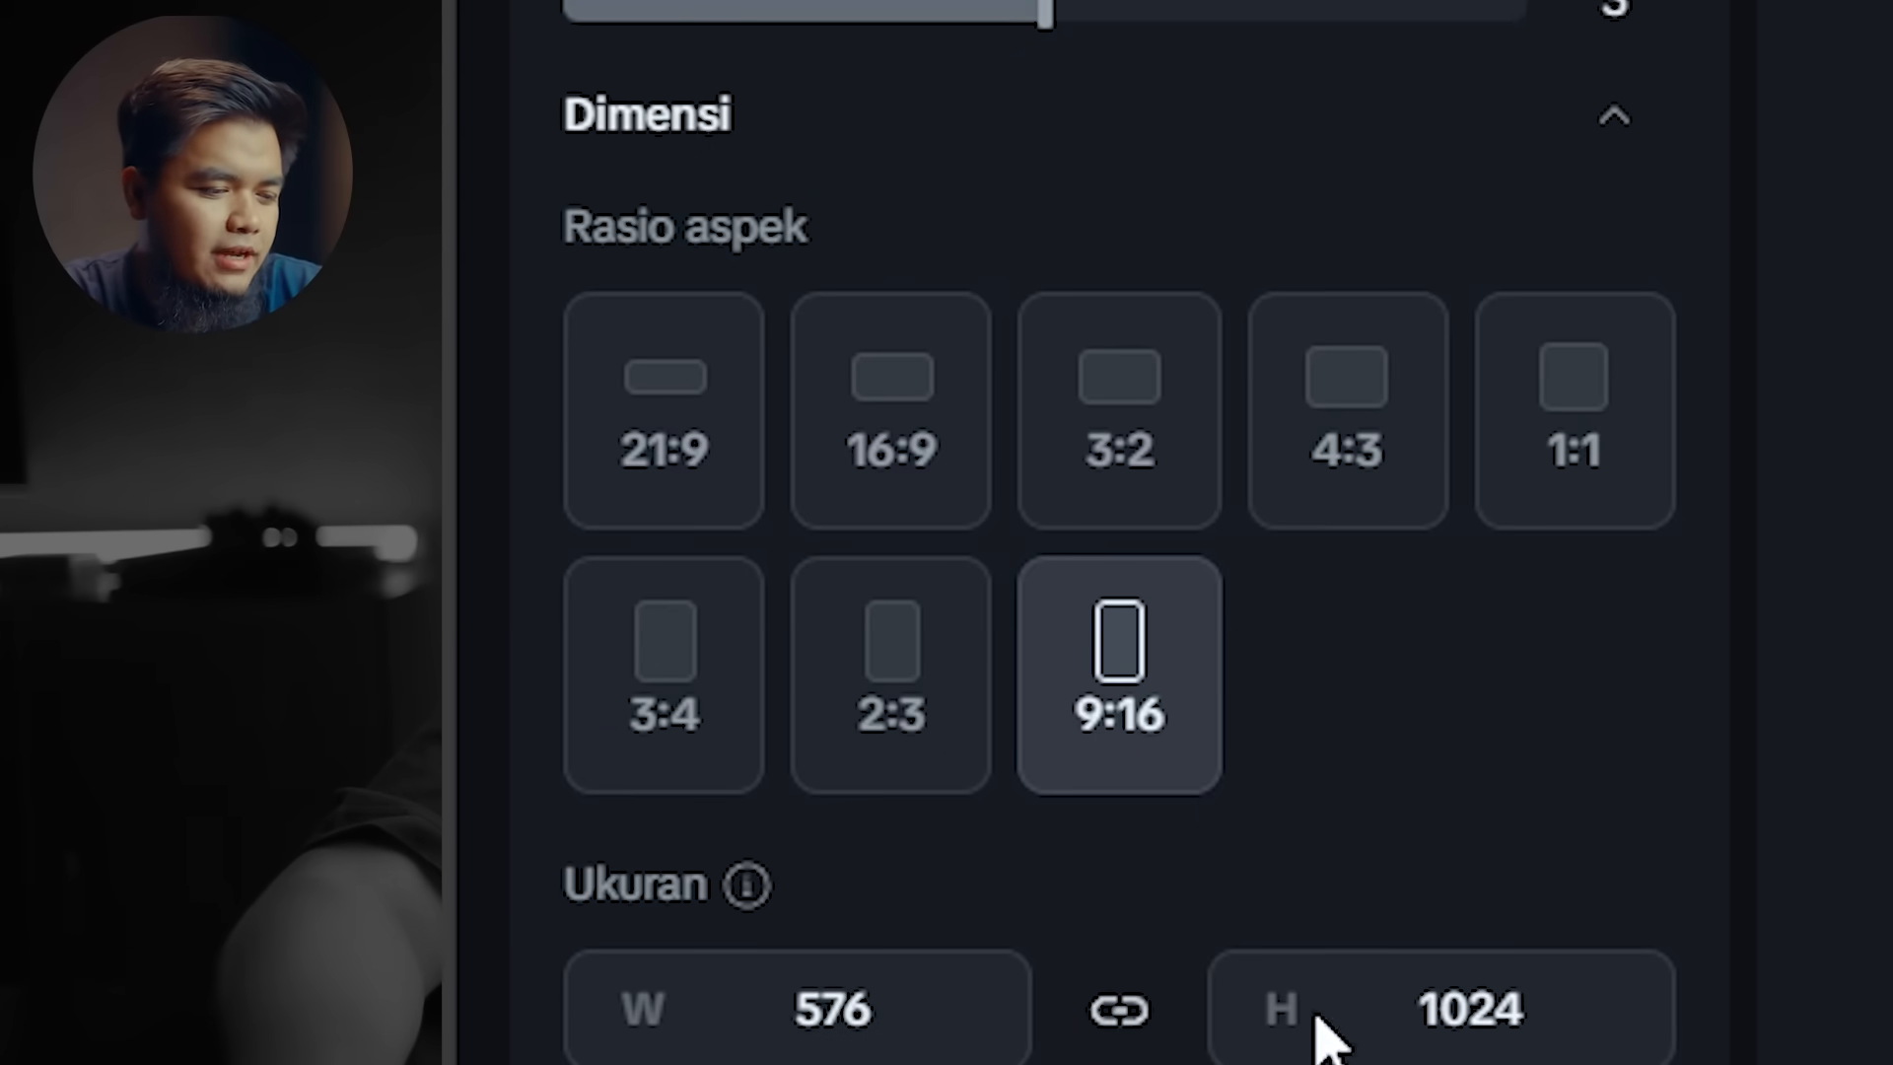
{"action": "scroll", "coordinate": [1302, 986], "scroll_direction": "down", "scroll_amount": 5}
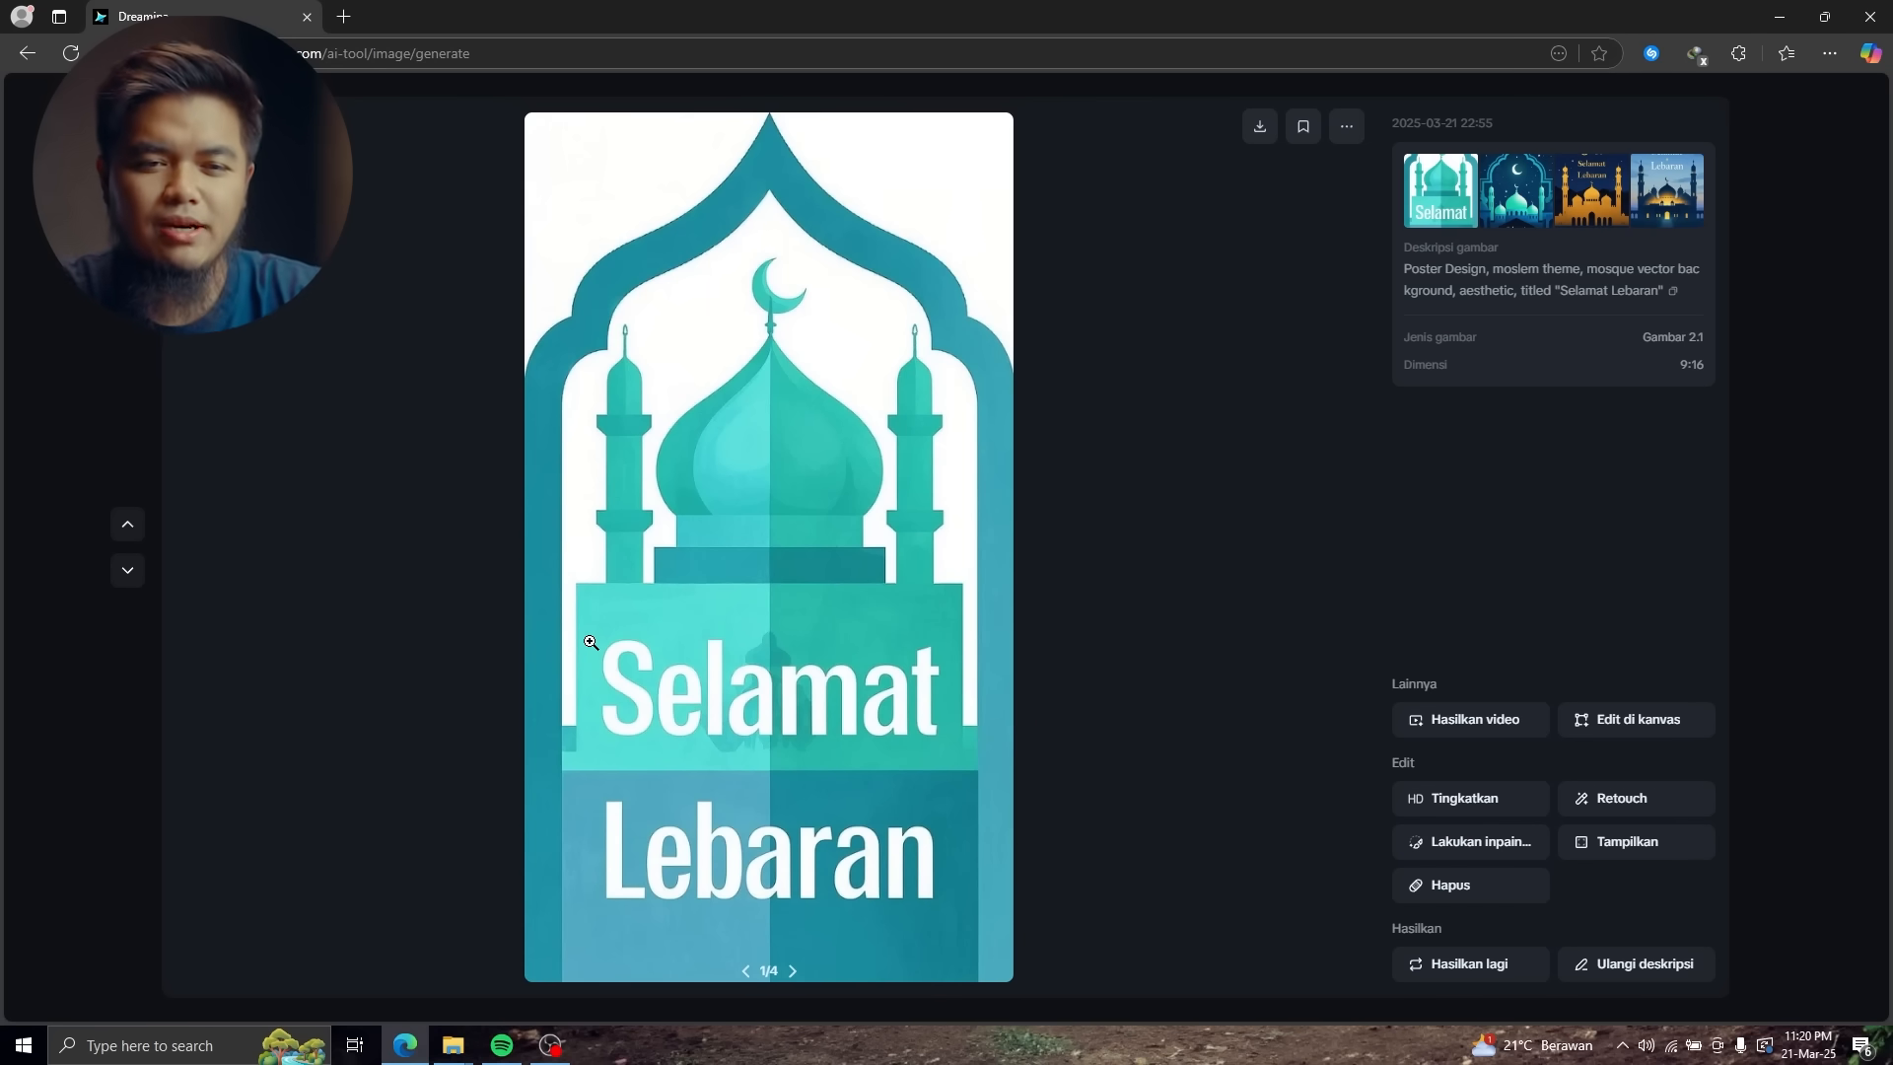
- Examine and compare all four generated "Selamat Lebaran" poster variants in the preview
{"action": "left_click", "coordinate": [1536, 215]}
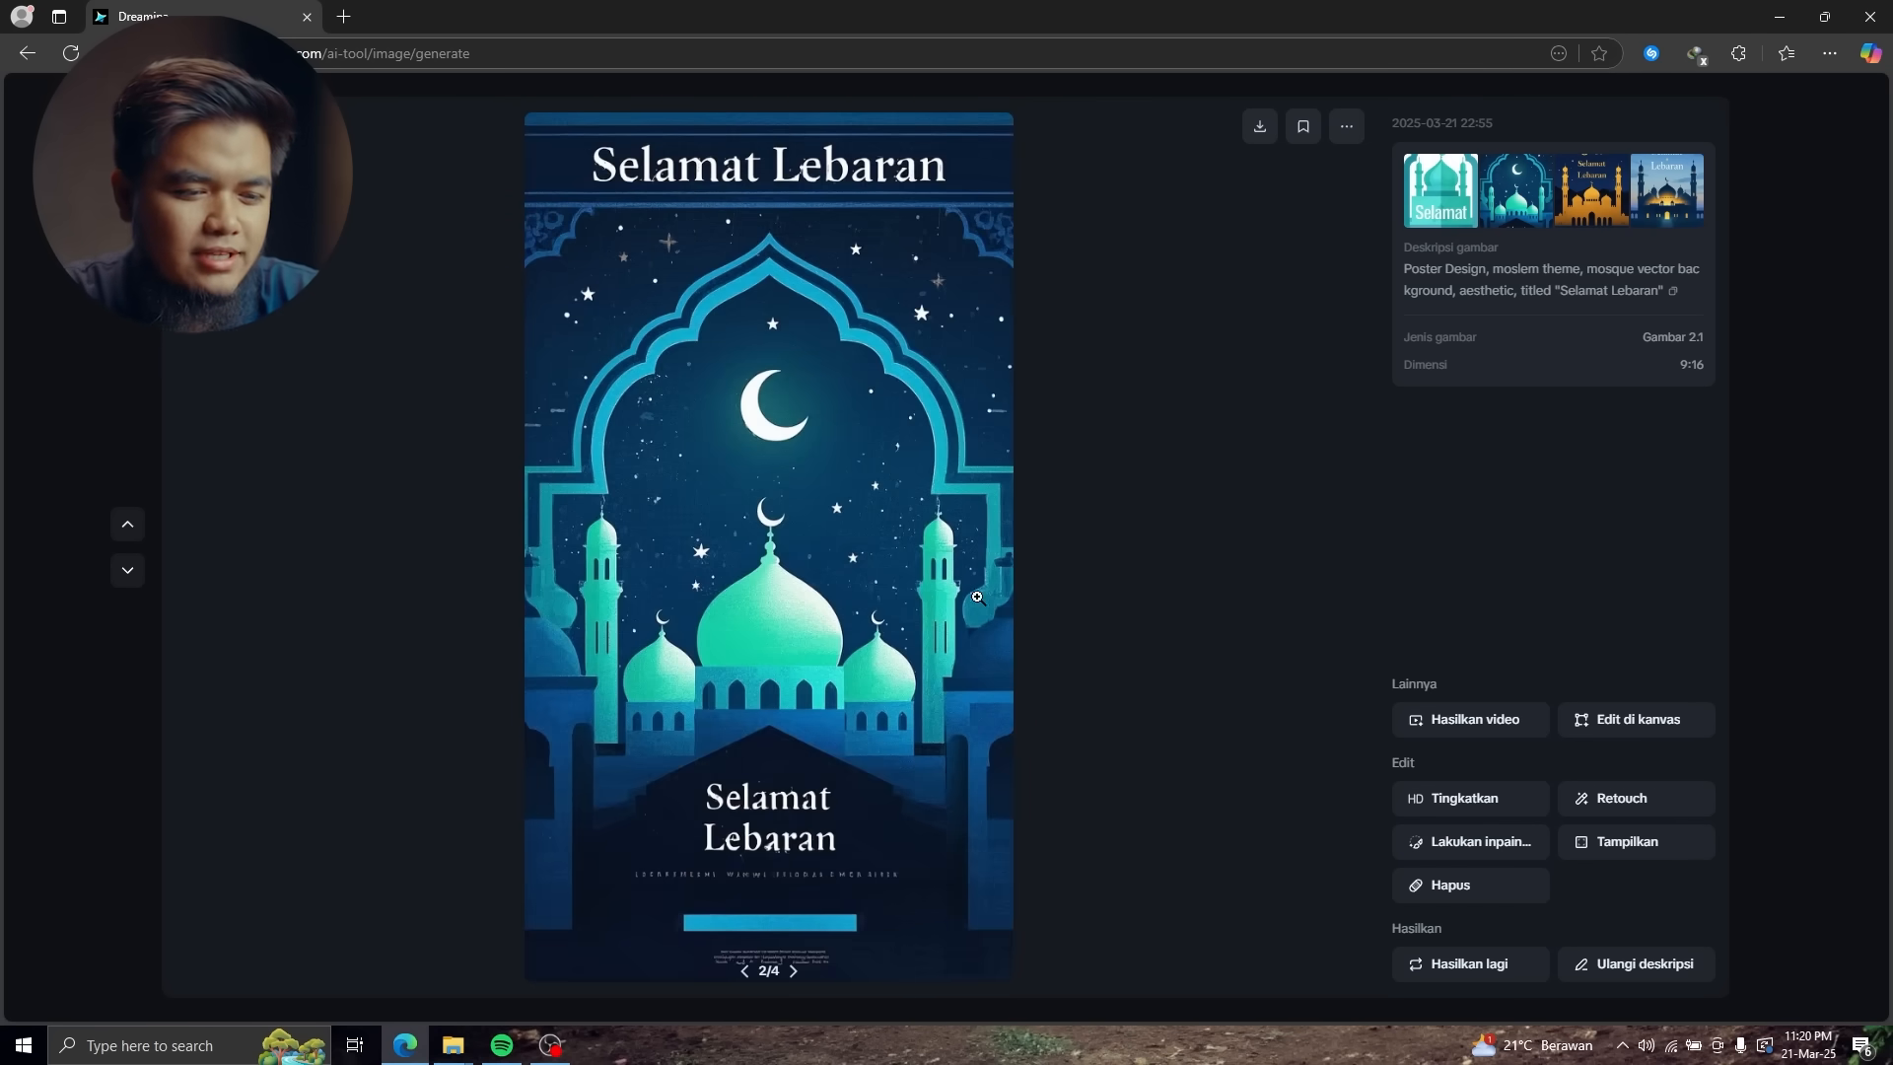
{"action": "left_click", "coordinate": [745, 972]}
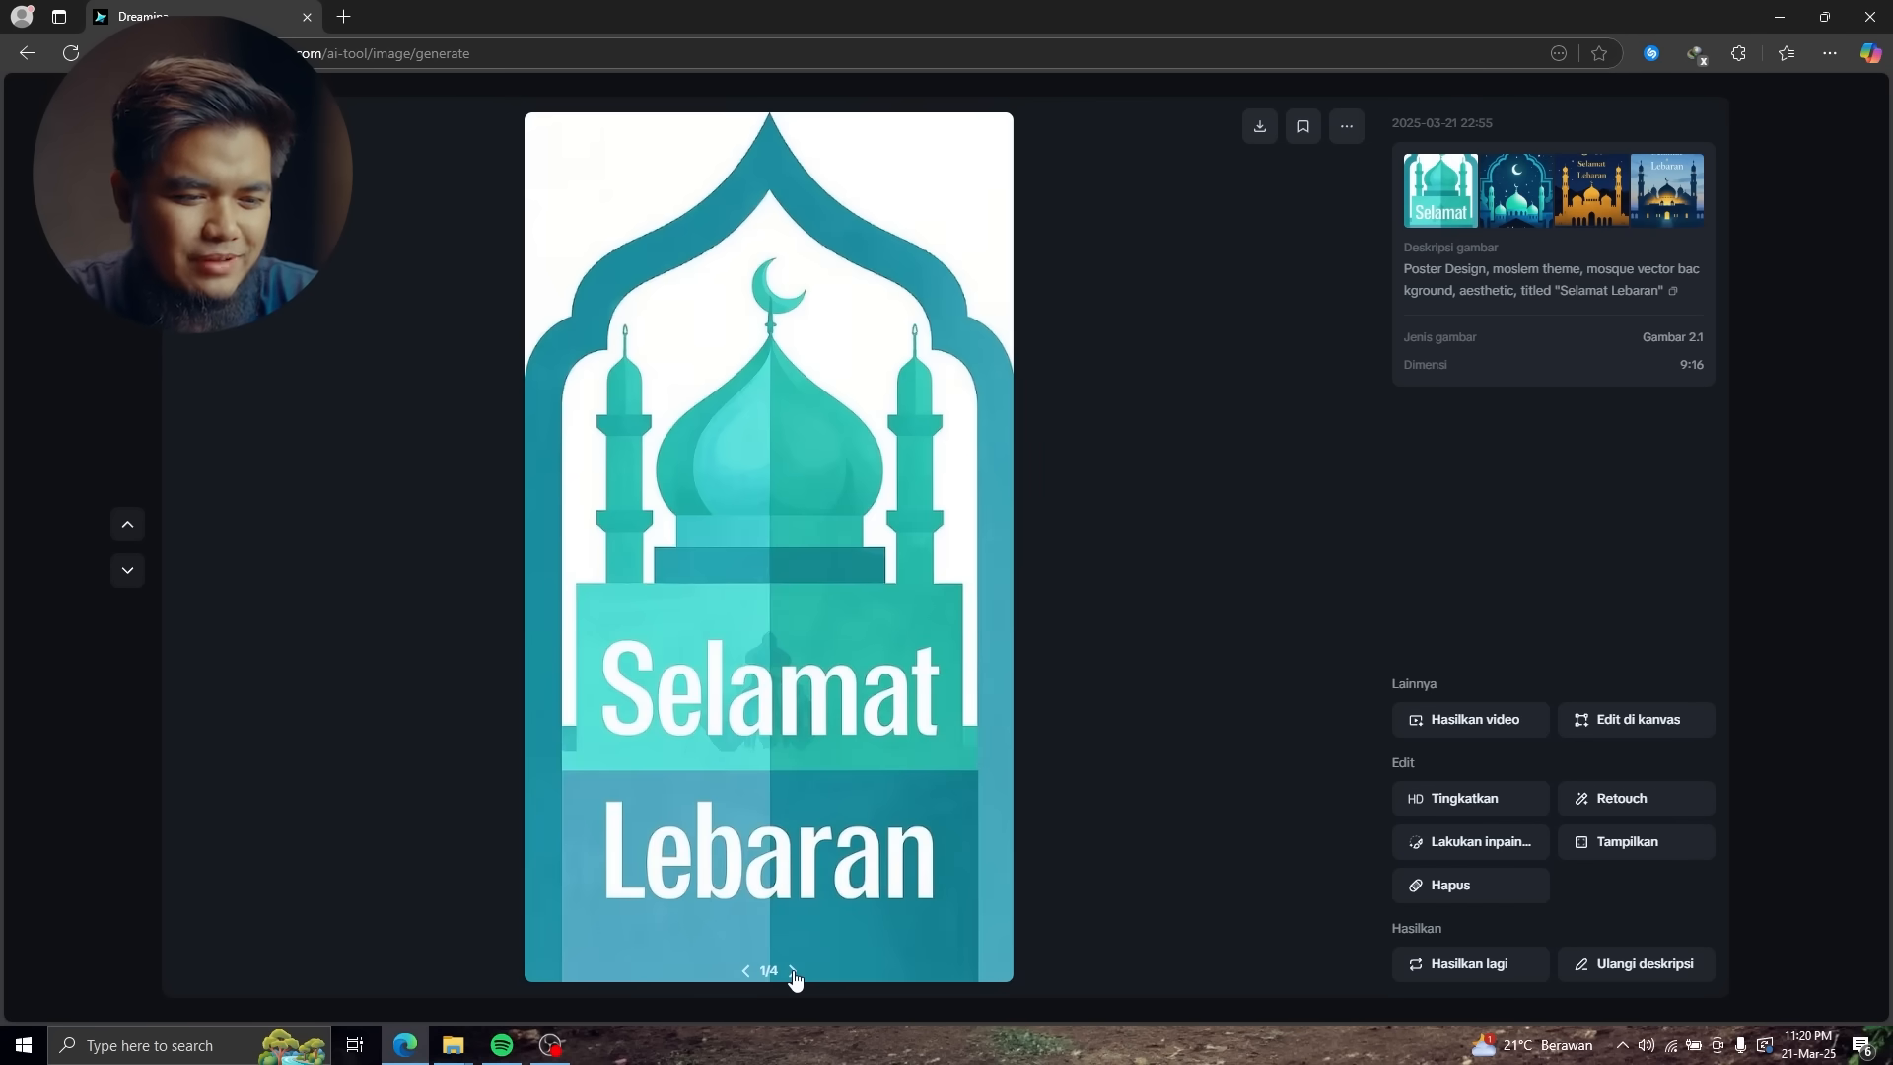
{"action": "left_click", "coordinate": [794, 973]}
{"action": "left_click", "coordinate": [745, 972]}
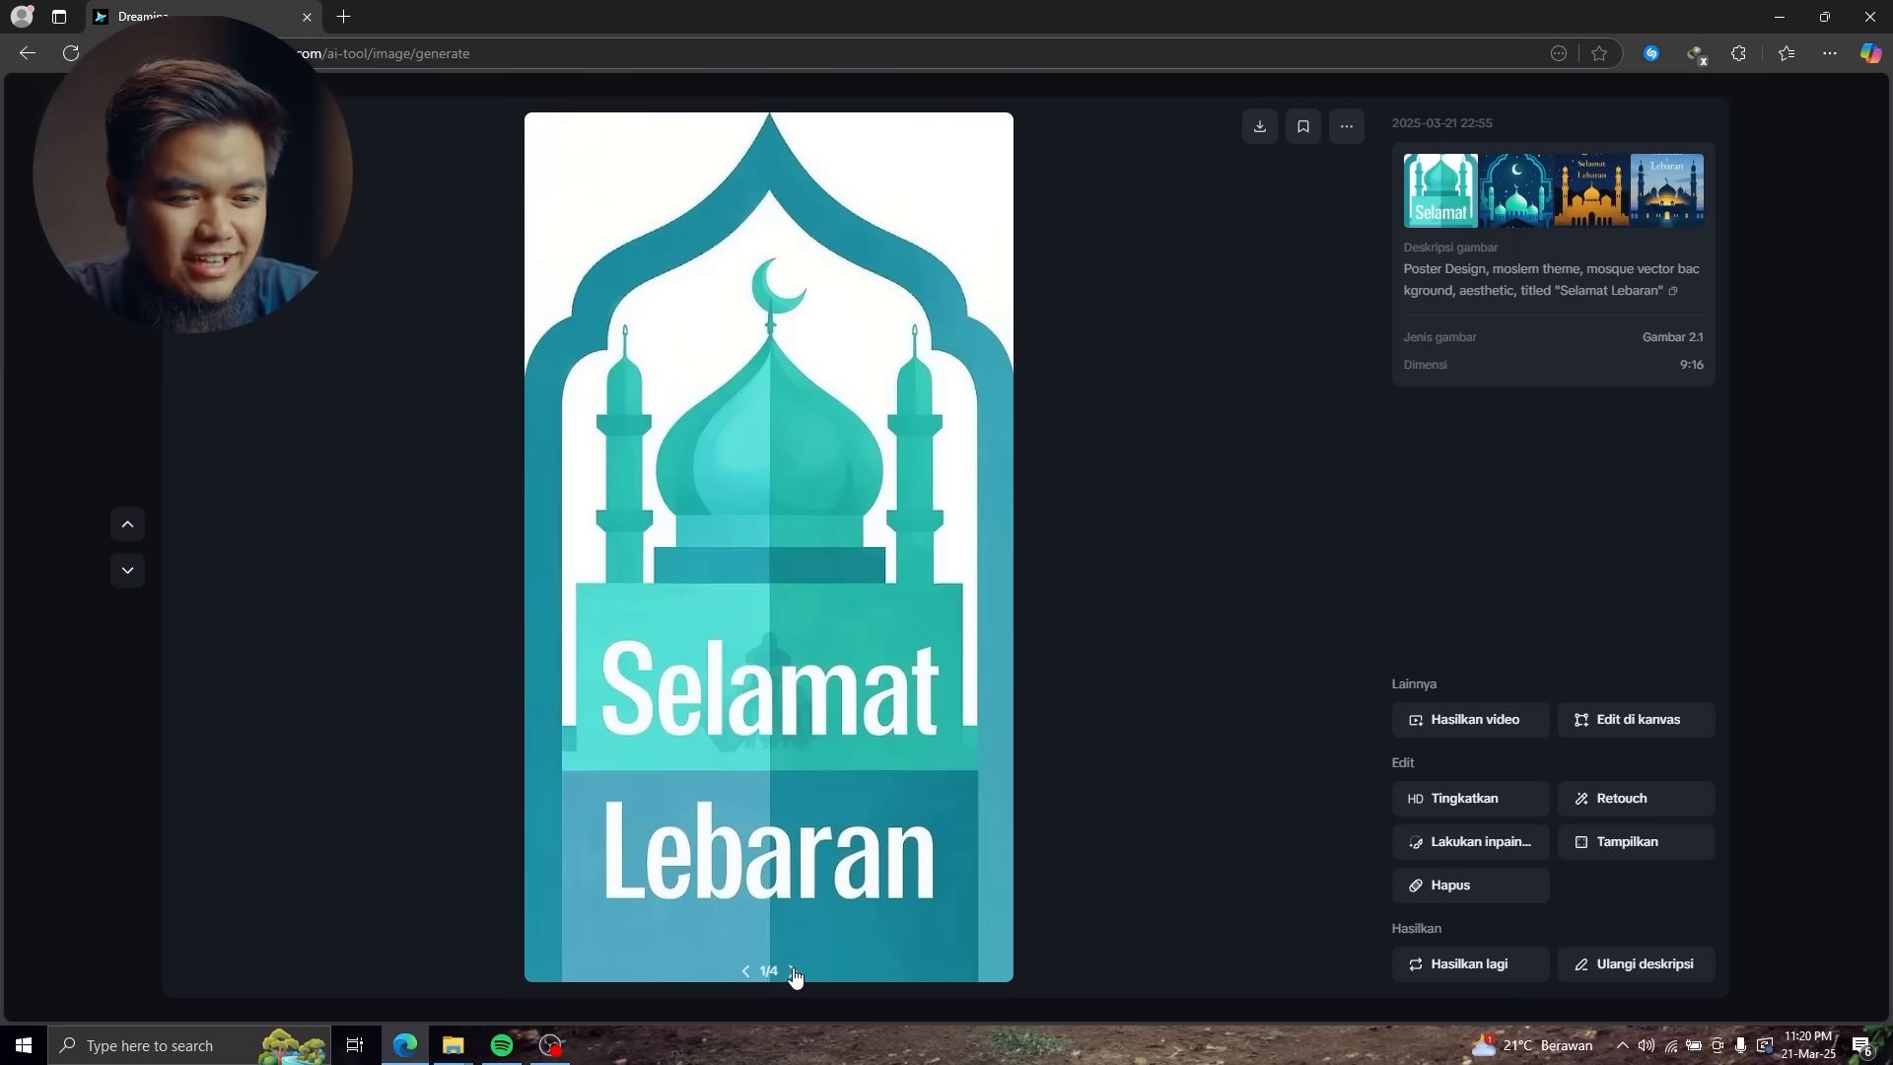
{"action": "left_click", "coordinate": [794, 972]}
{"action": "left_click", "coordinate": [793, 973]}
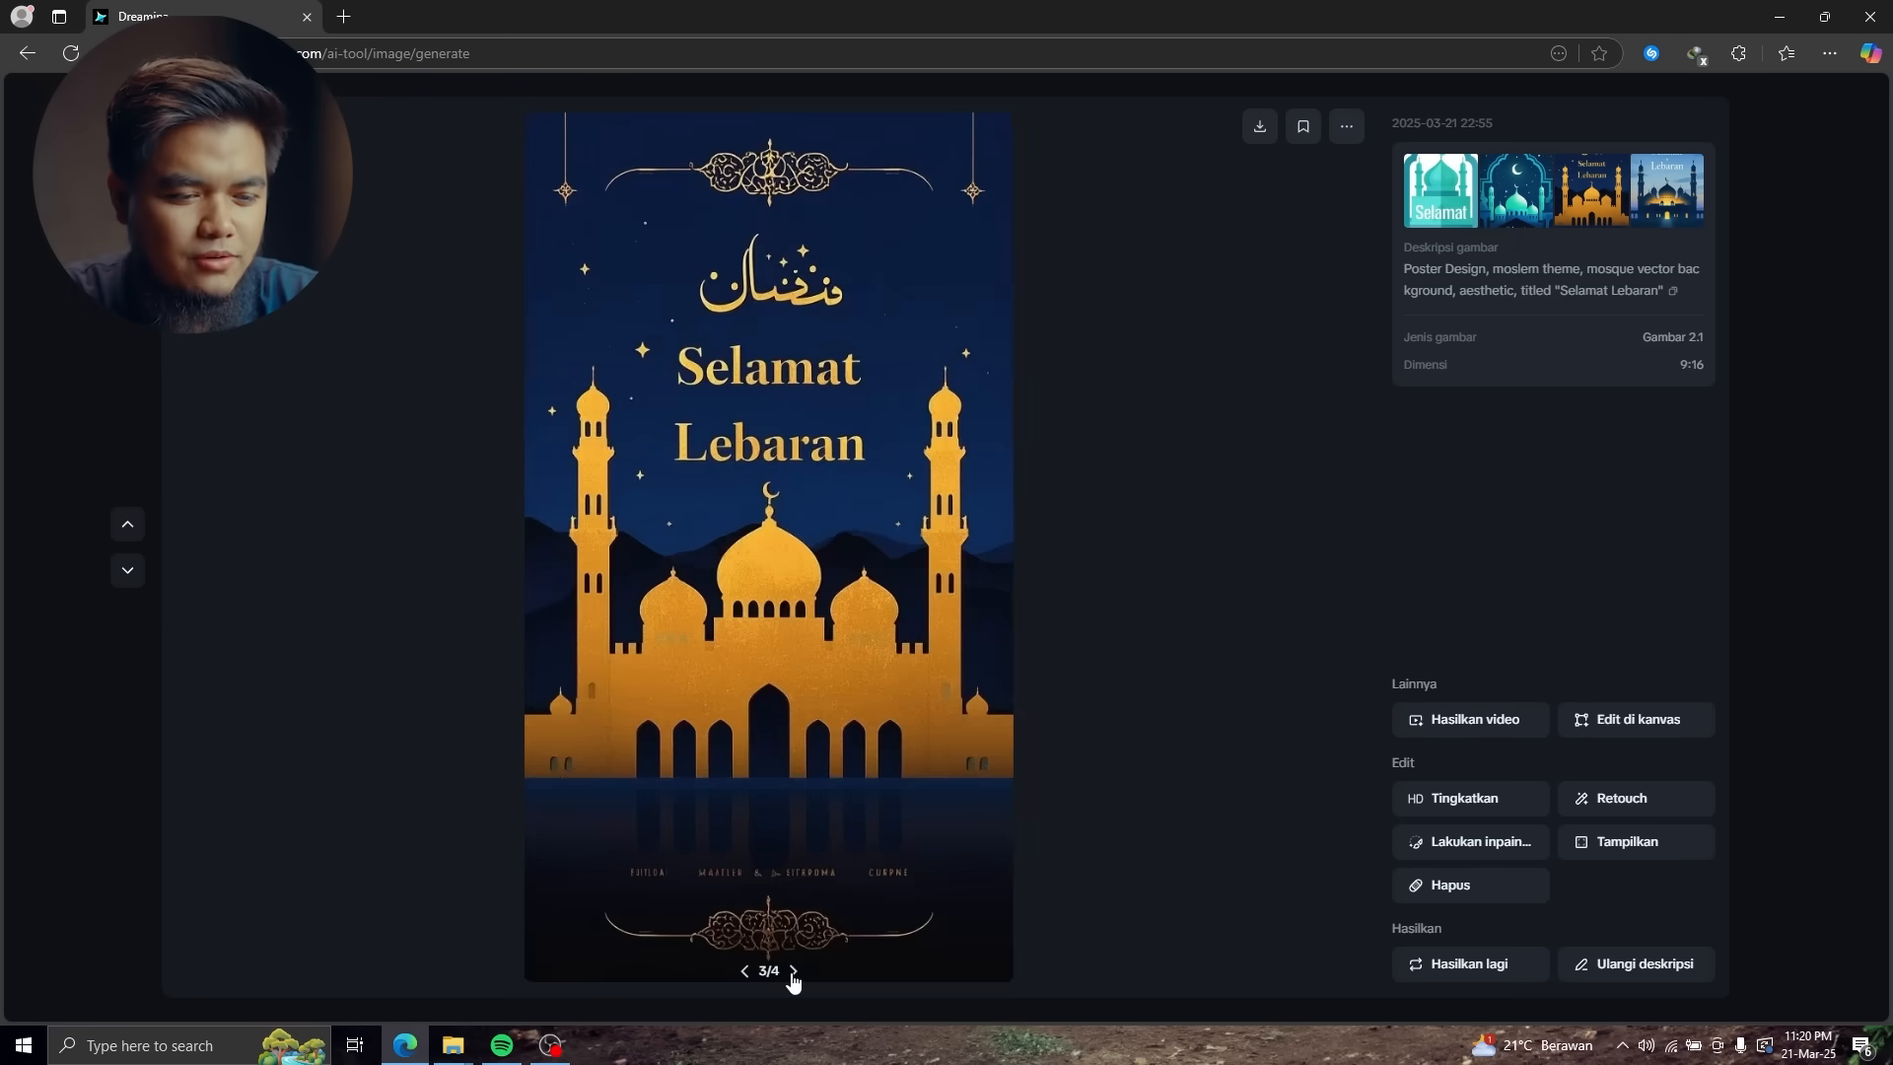
{"action": "left_click", "coordinate": [794, 972]}
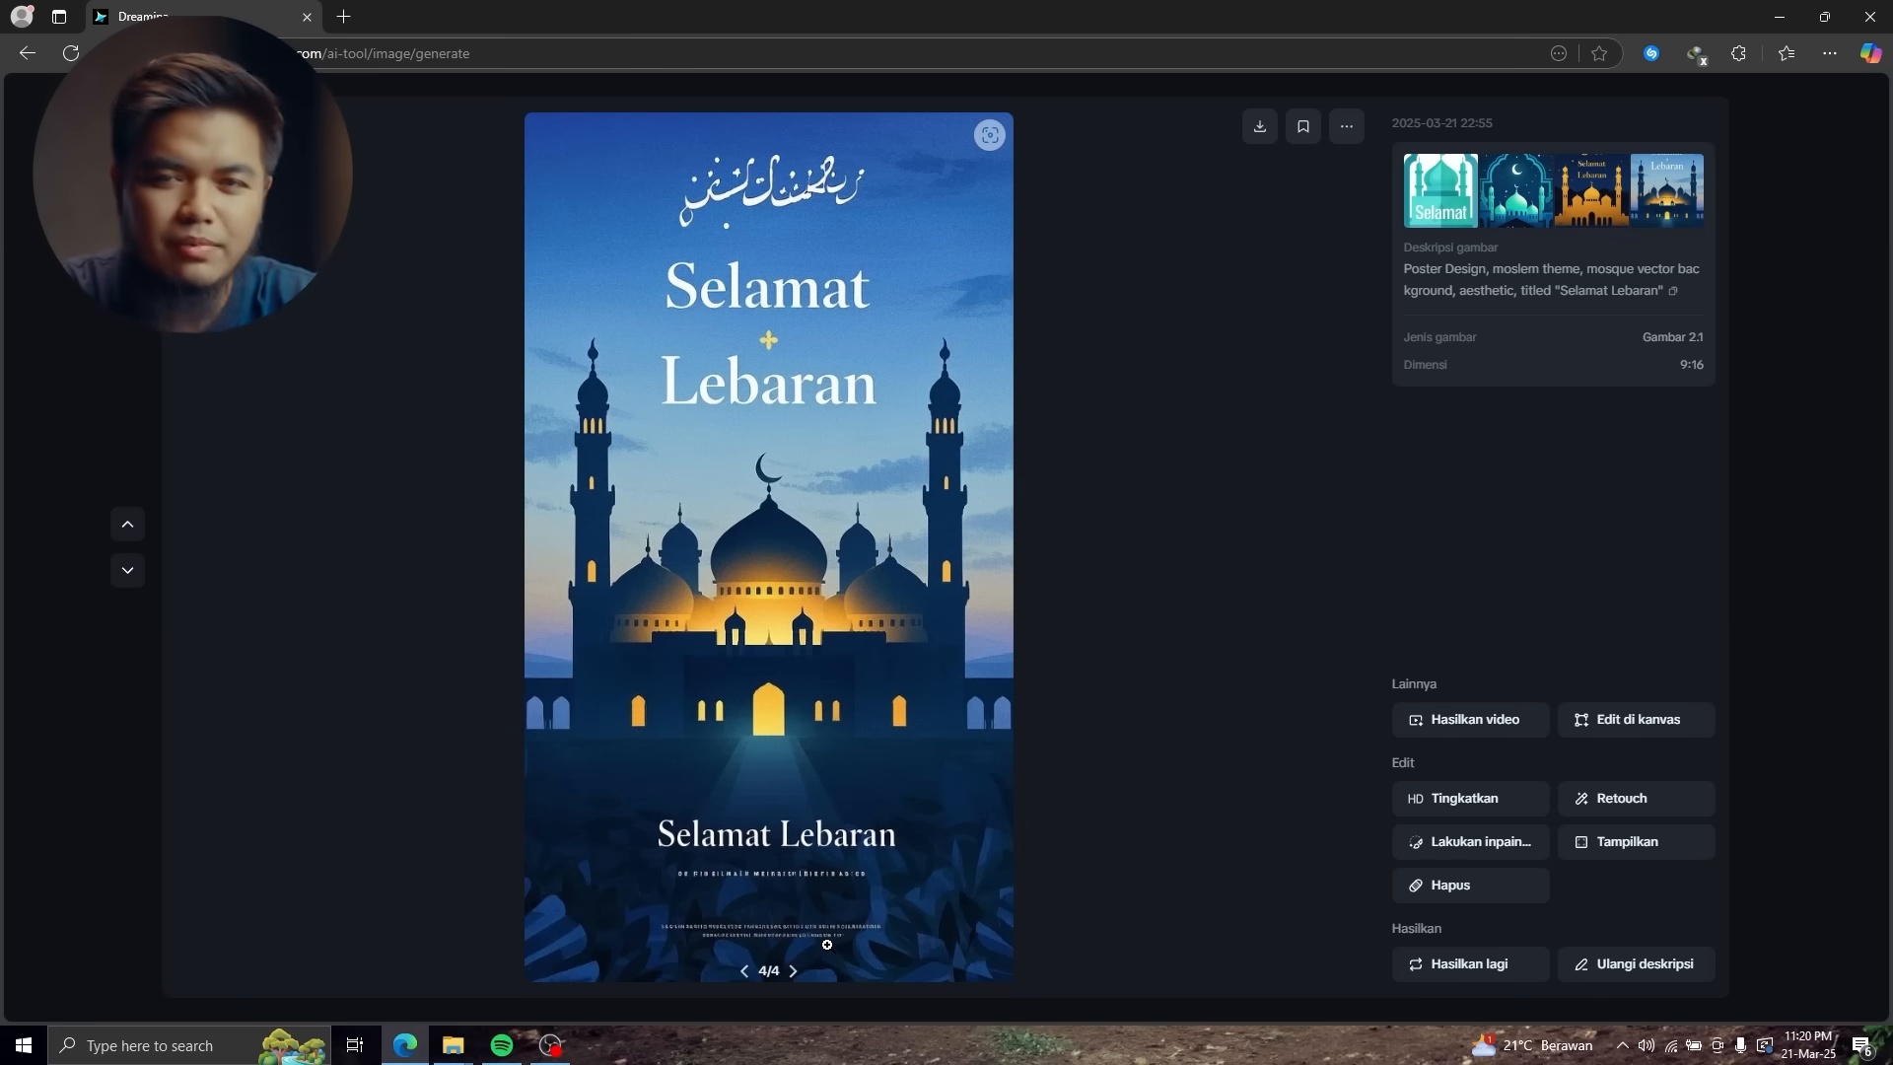
{"action": "left_click", "coordinate": [746, 975]}
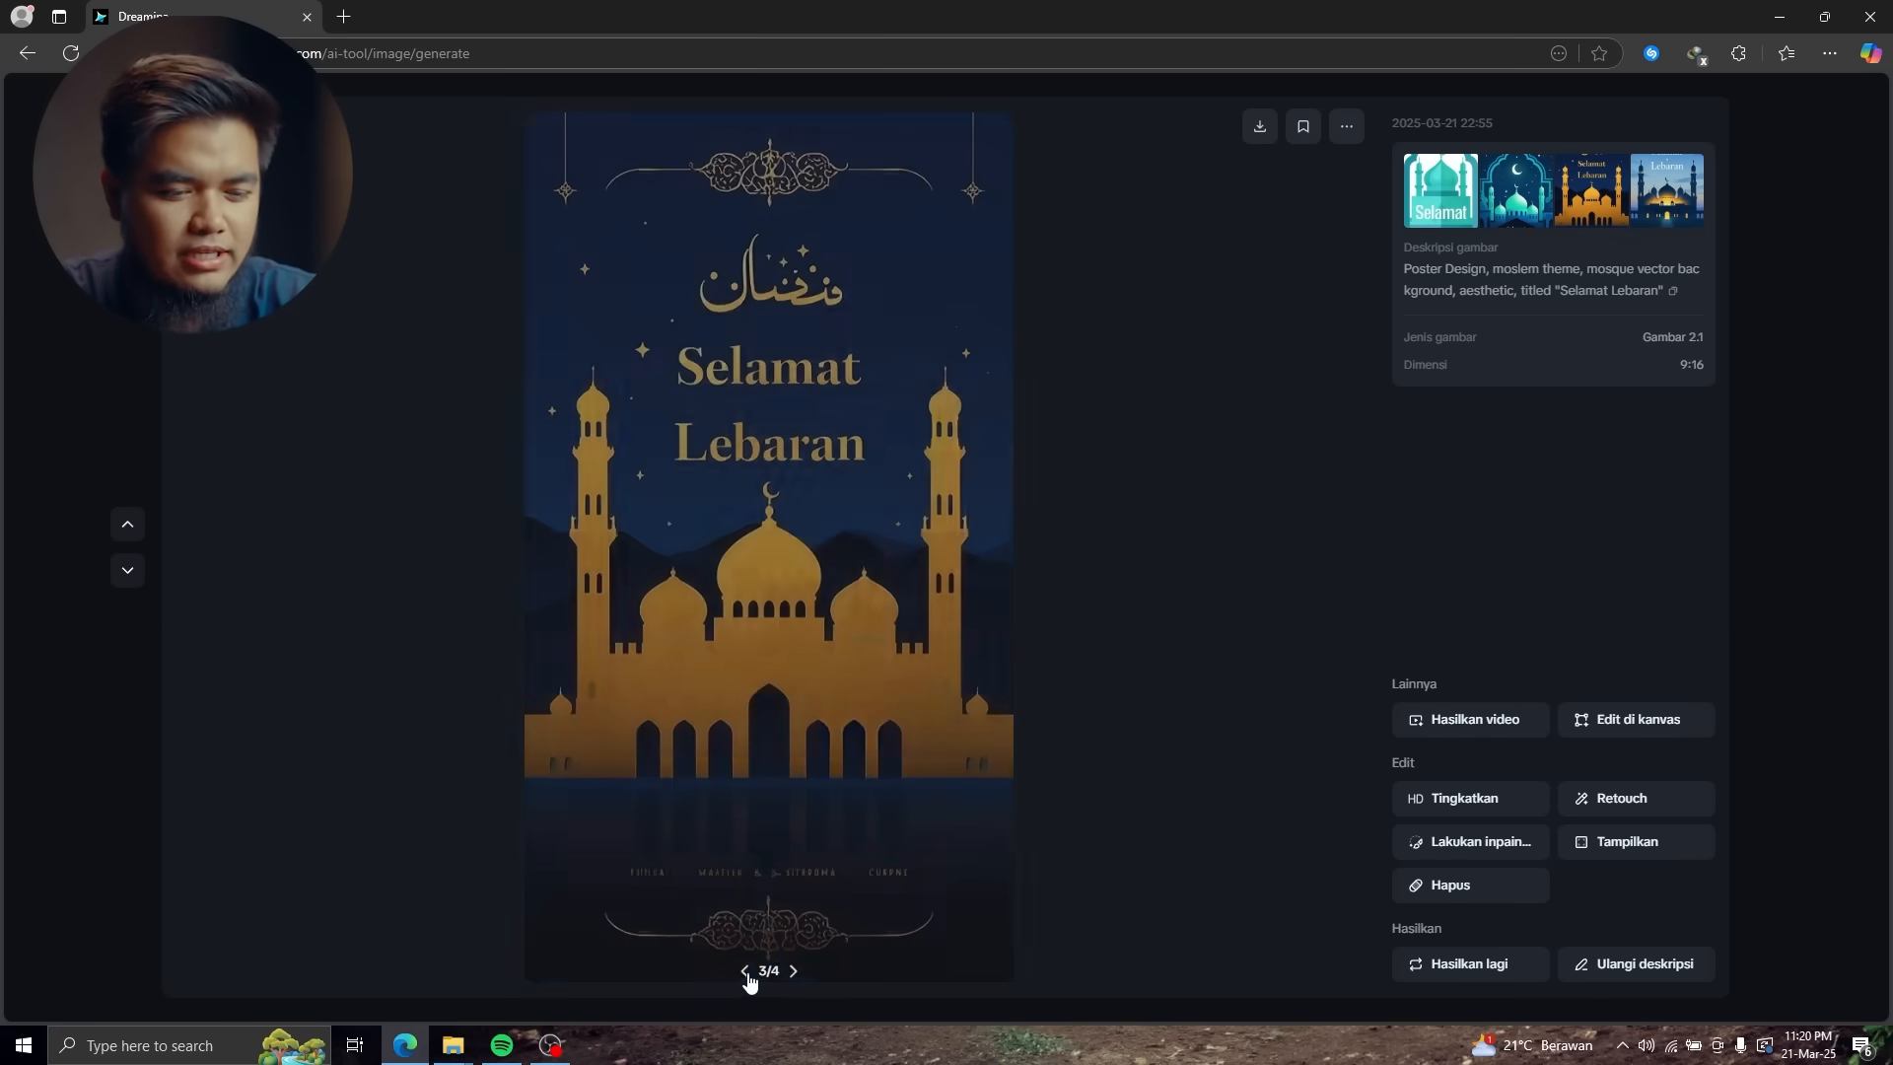
{"action": "left_click", "coordinate": [792, 973]}
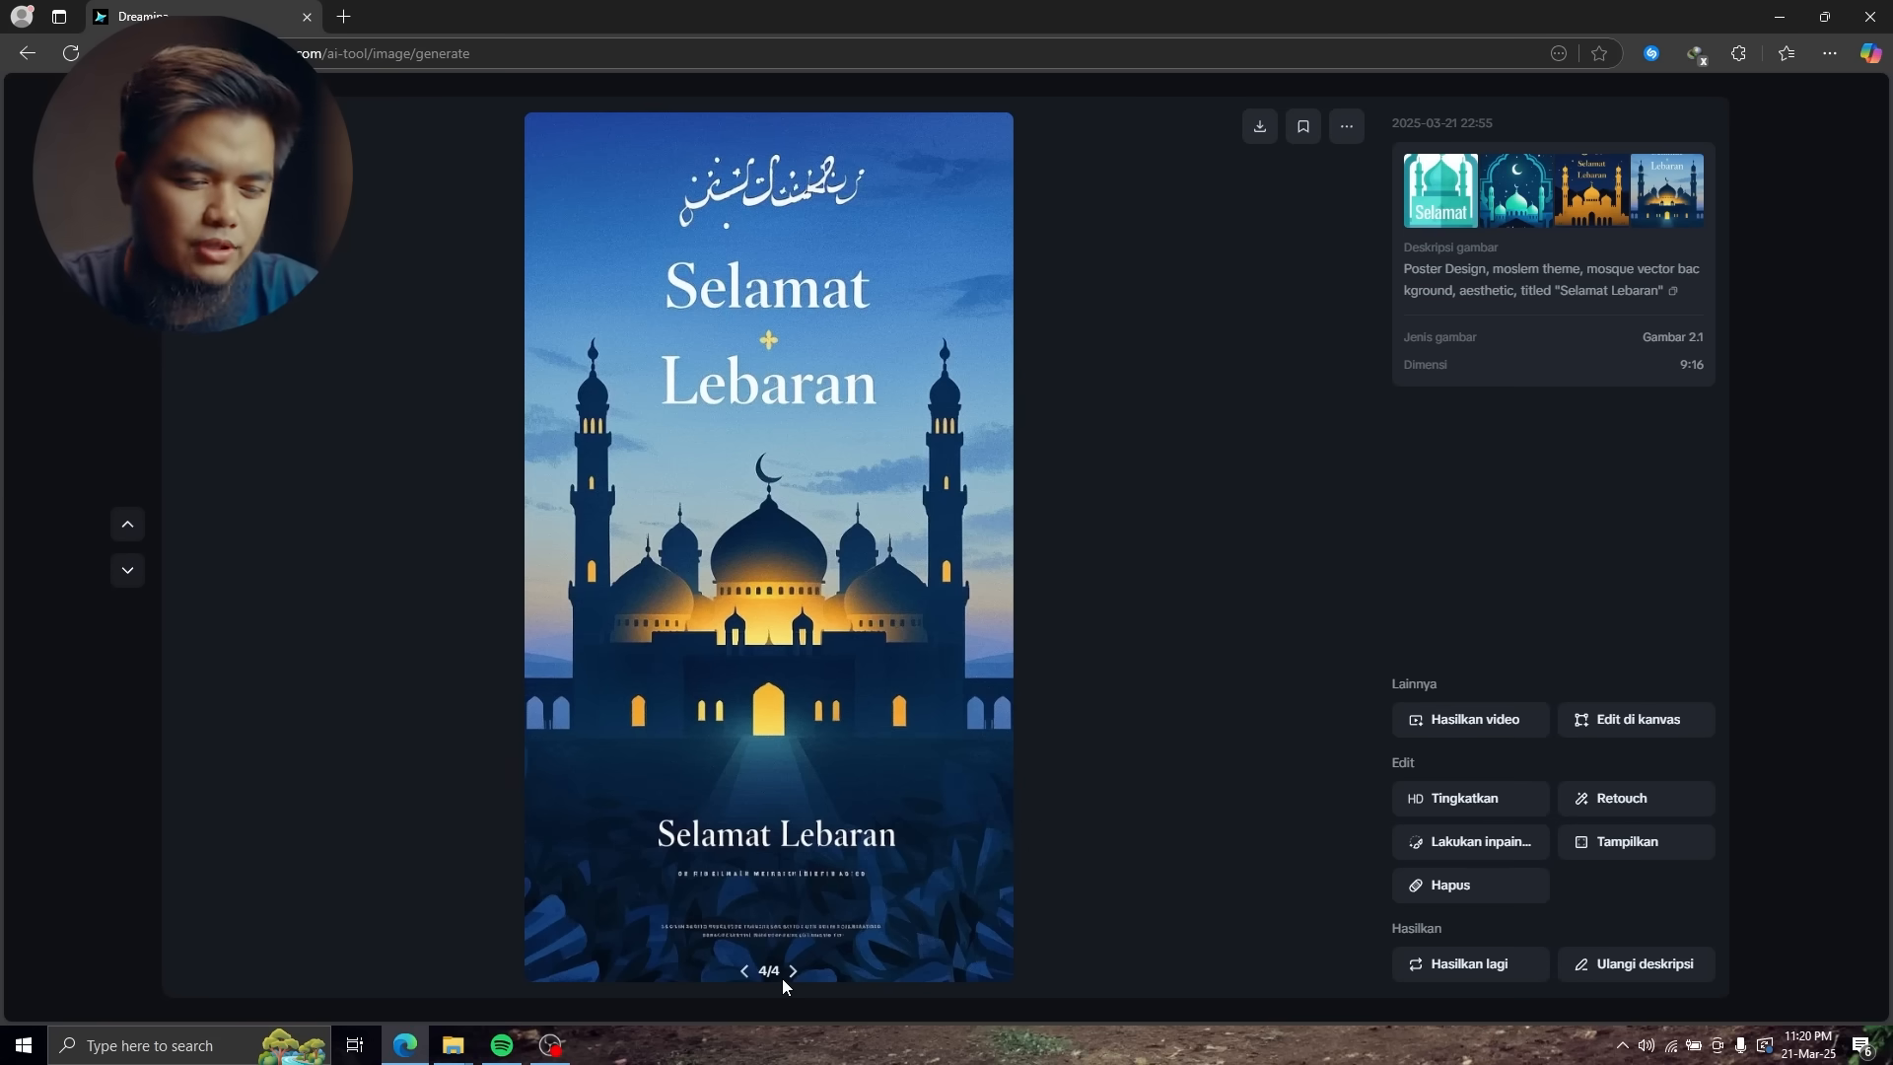
{"action": "left_click", "coordinate": [744, 975]}
{"action": "left_click", "coordinate": [744, 975]}
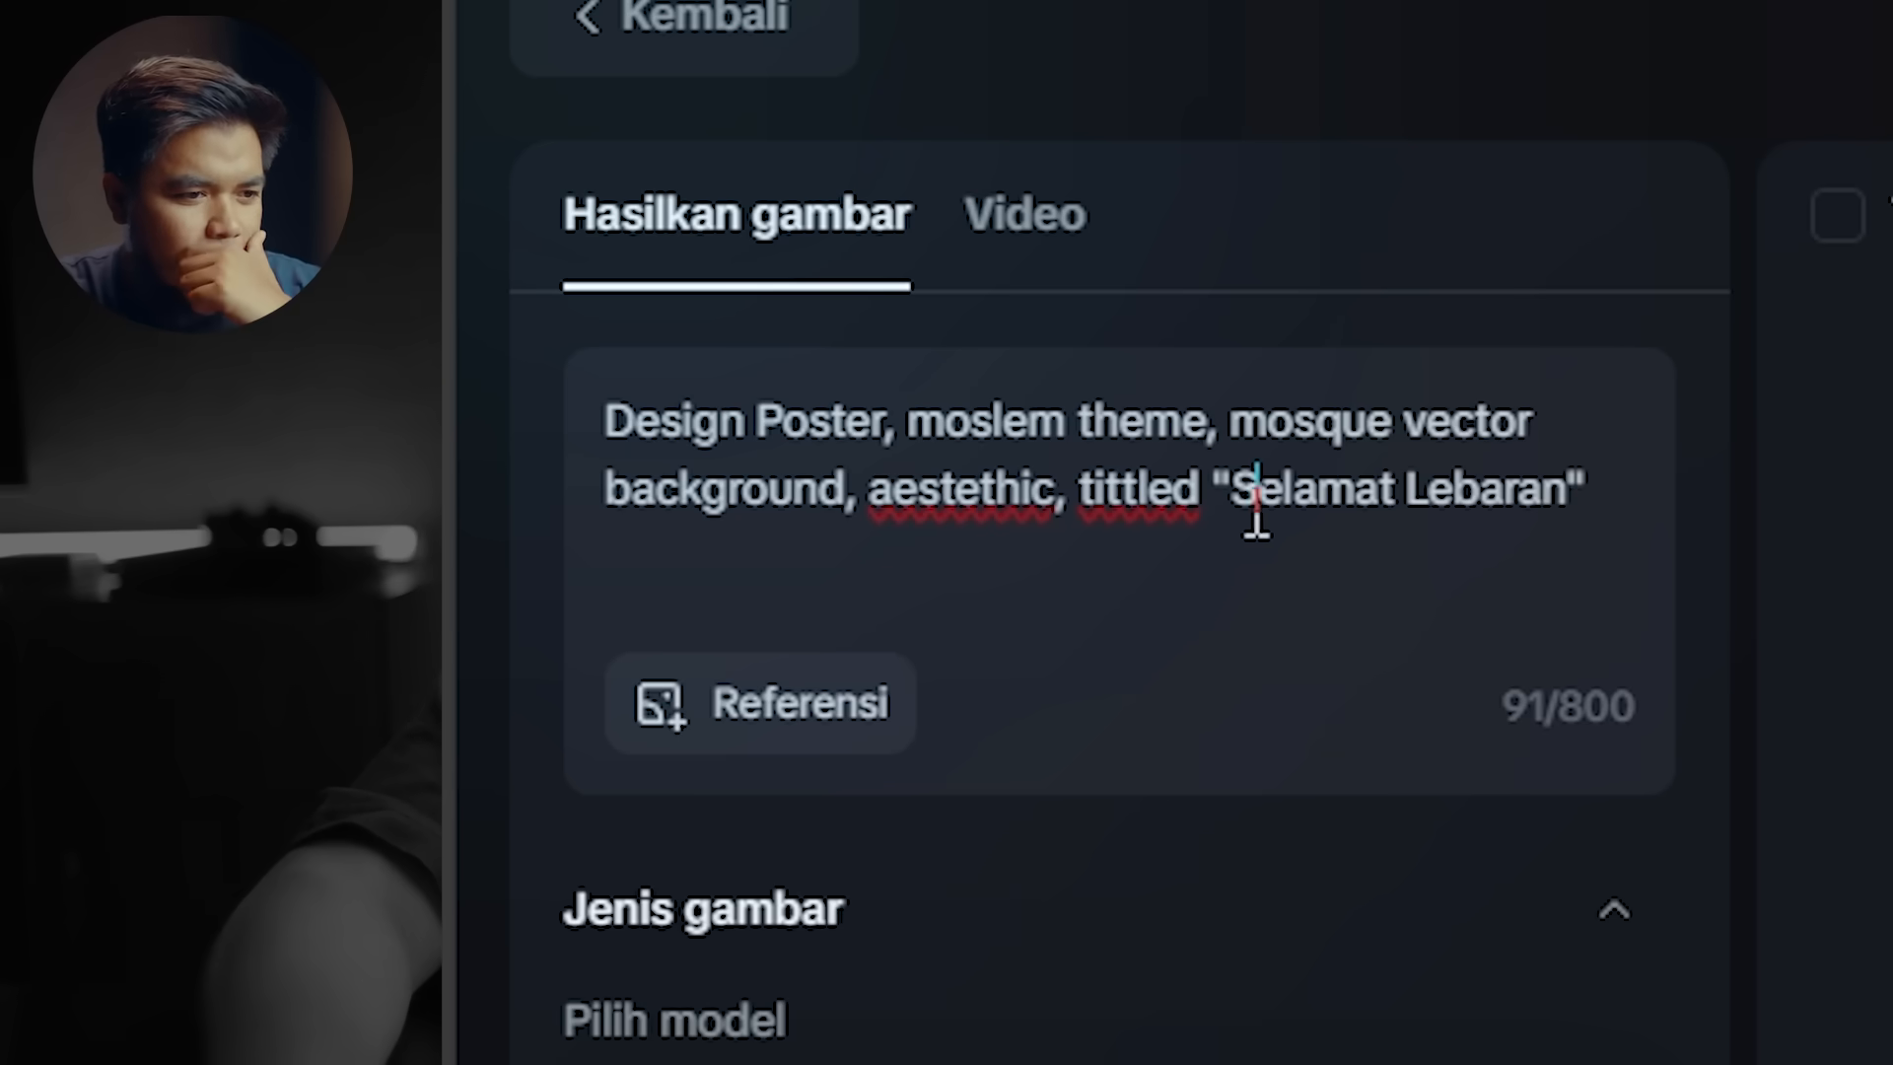
- Change the prompt's title to "Selamat Hari Raya" and specify its placement with "on the top,"
{"action": "left_click", "coordinate": [1212, 502]}
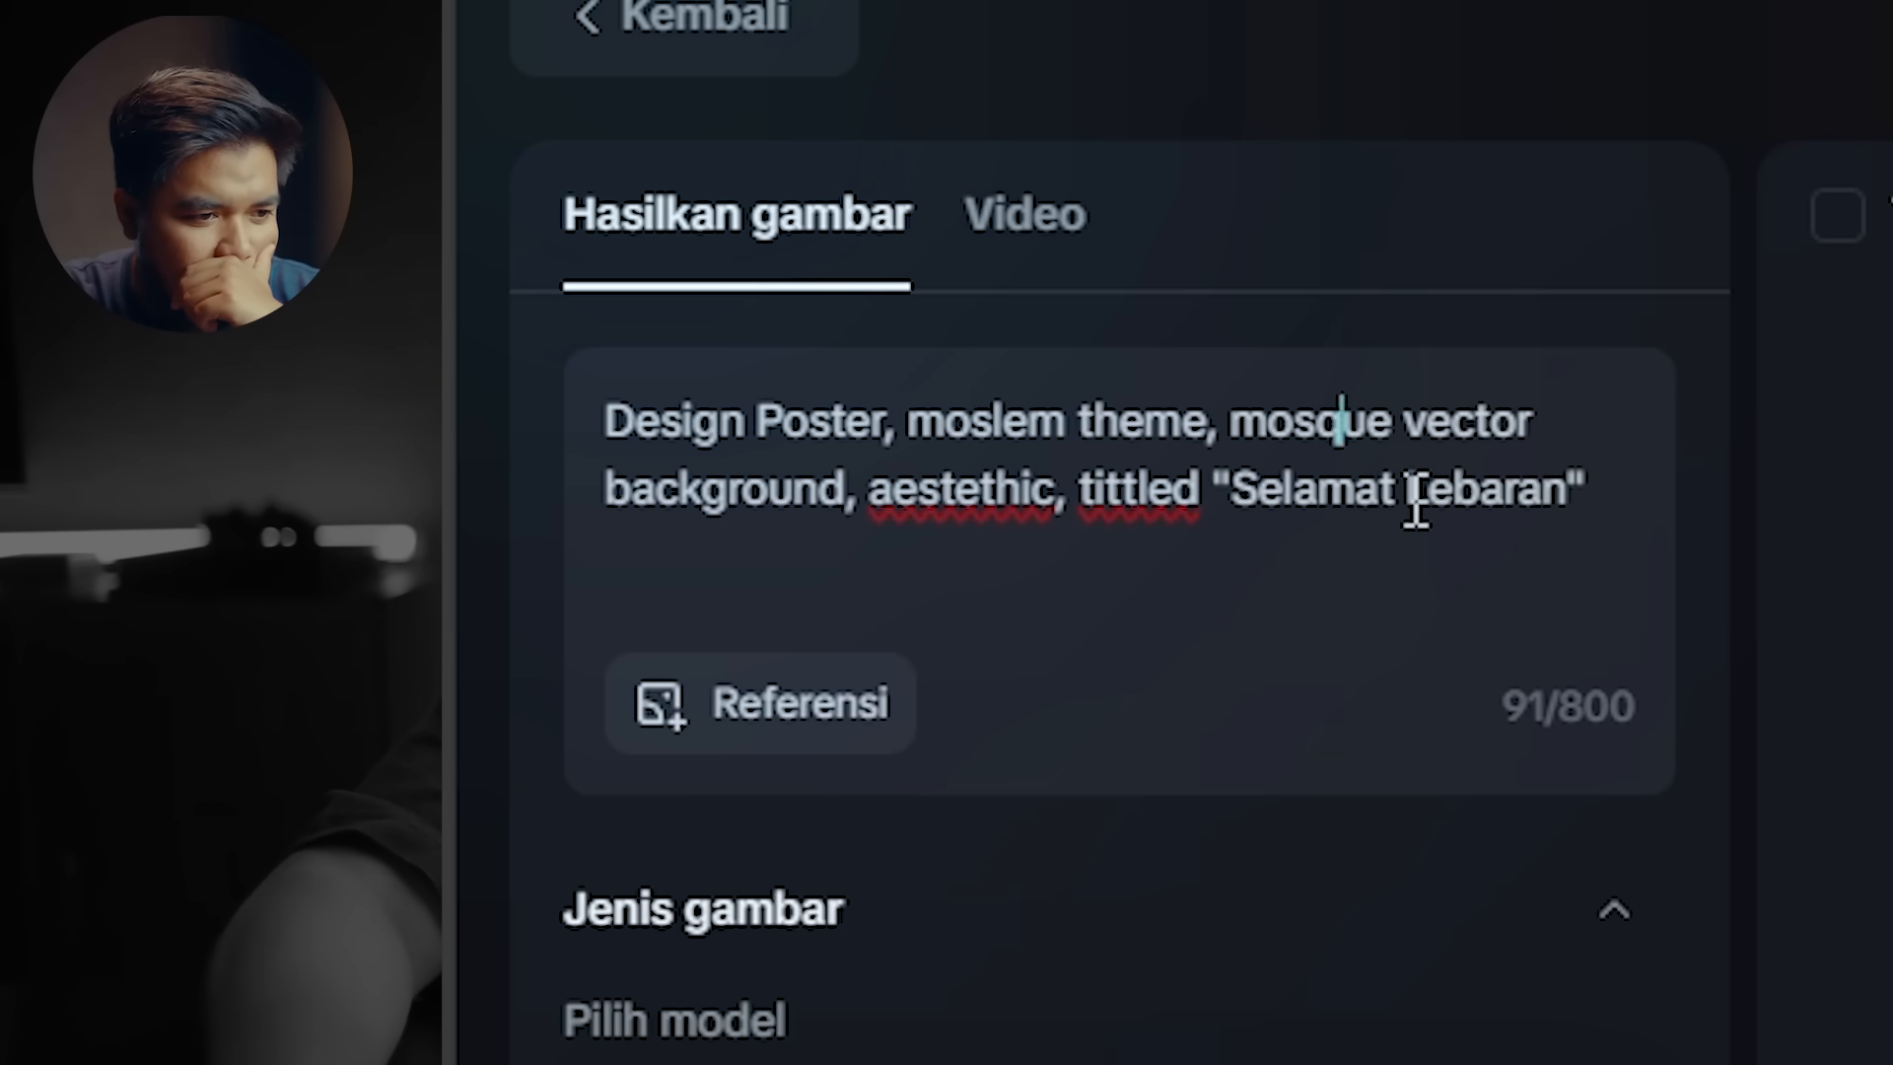
{"action": "left_click_drag", "start_coordinate": [1416, 503], "coordinate": [1588, 579]}
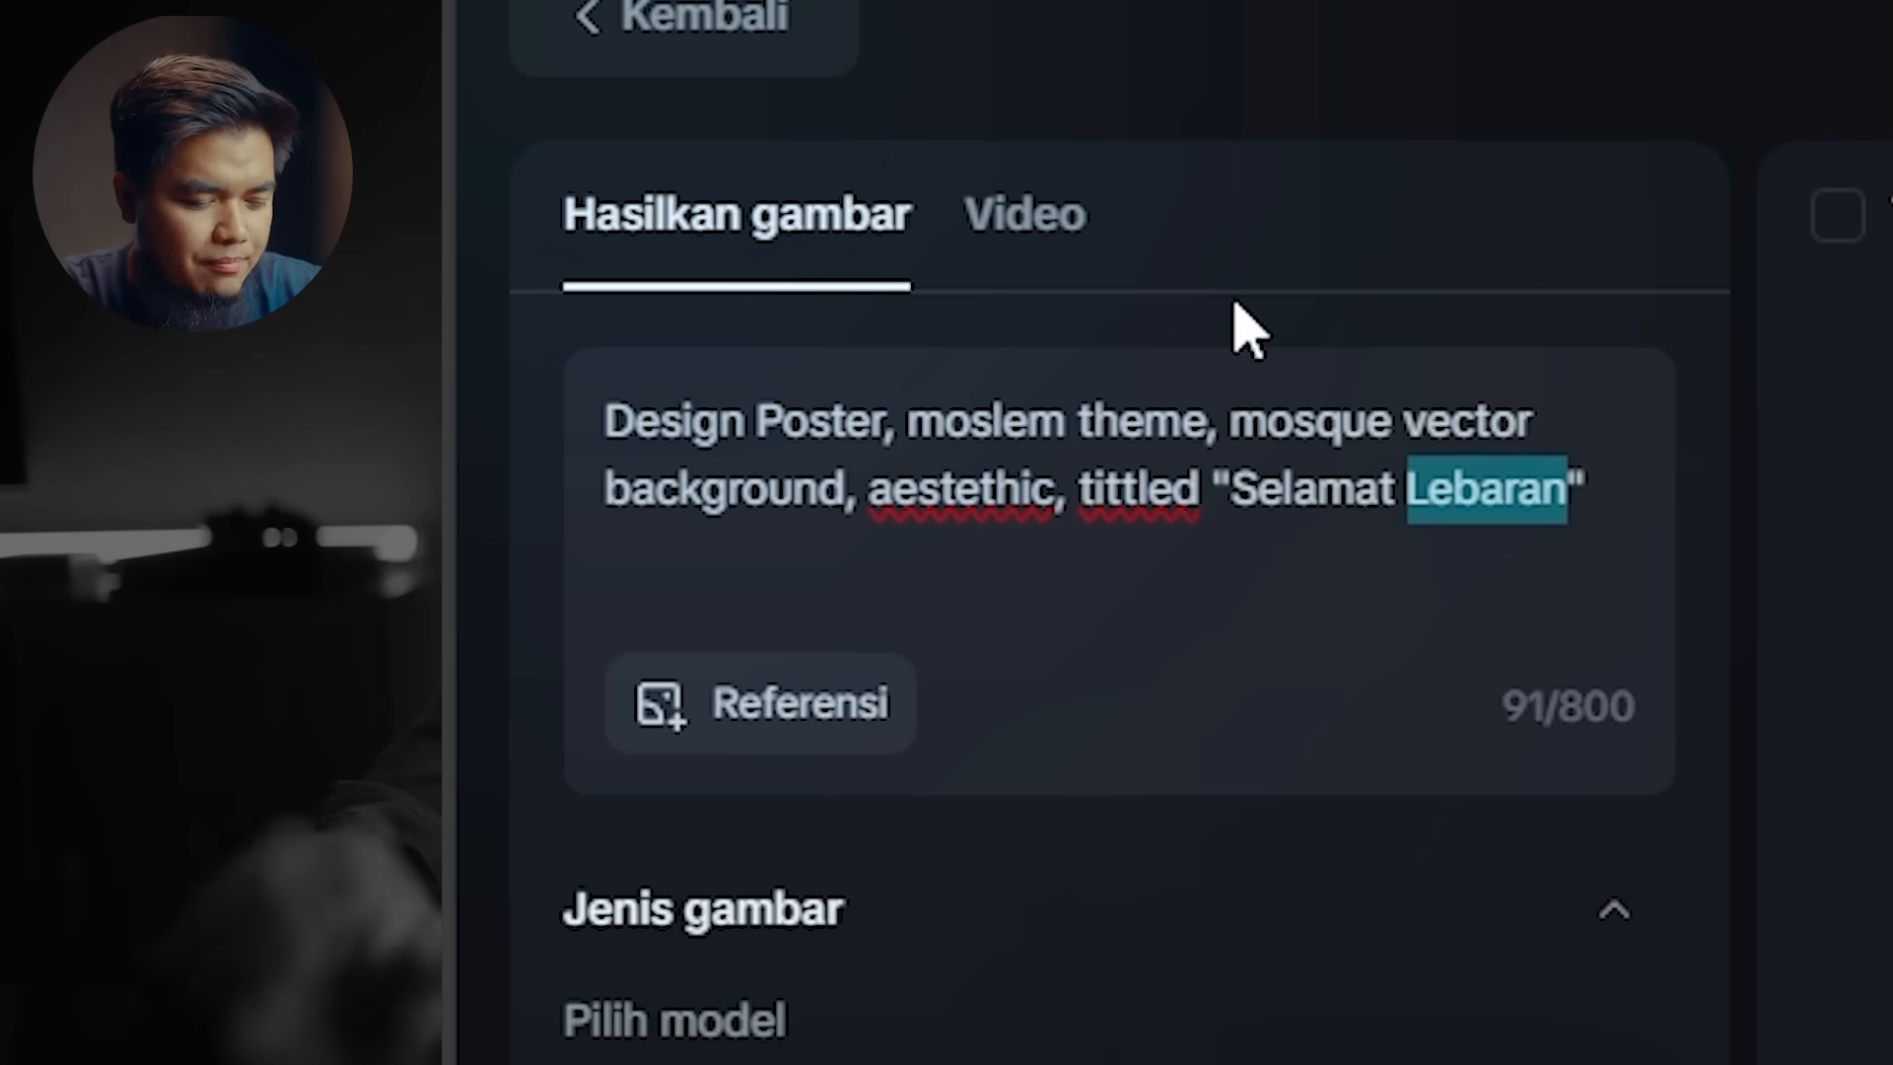
{"action": "type", "text": "Hari Raya"}
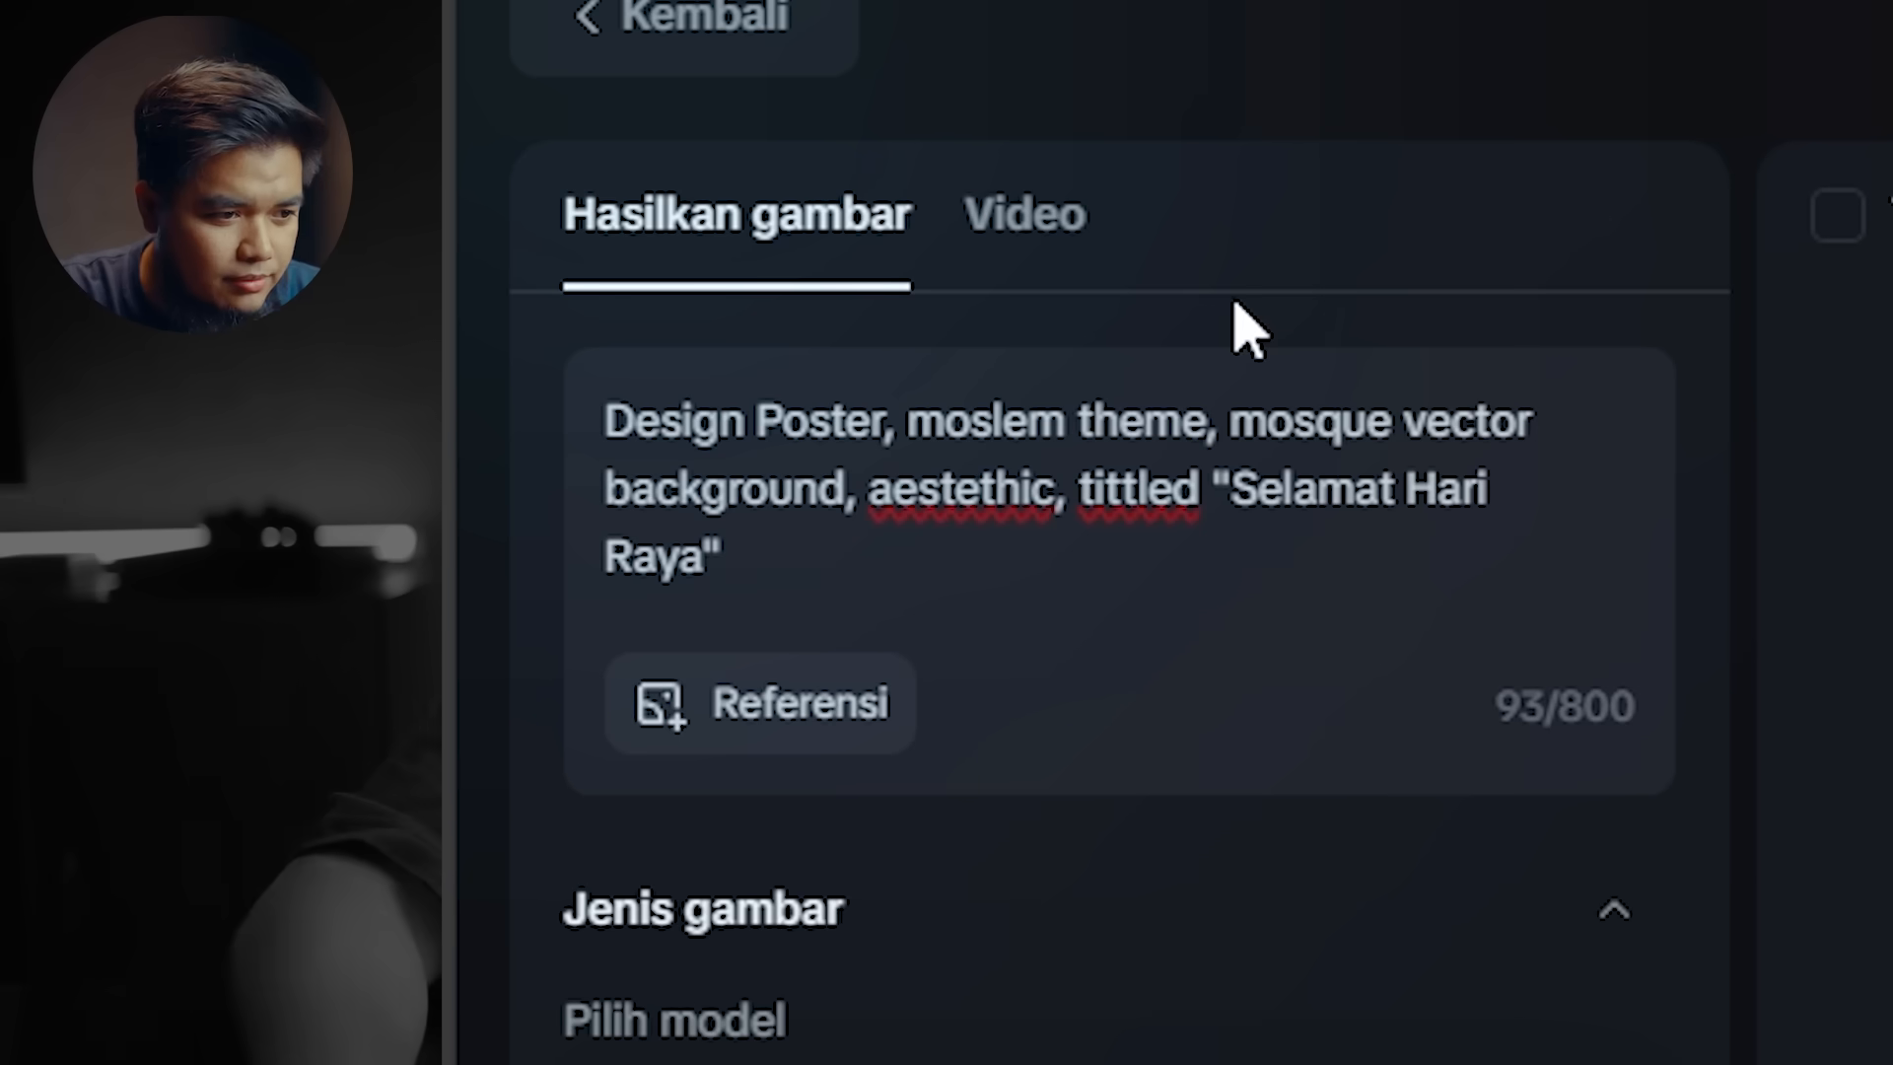
{"action": "key", "text": "End"}
{"action": "type", "text": "on the top, "}
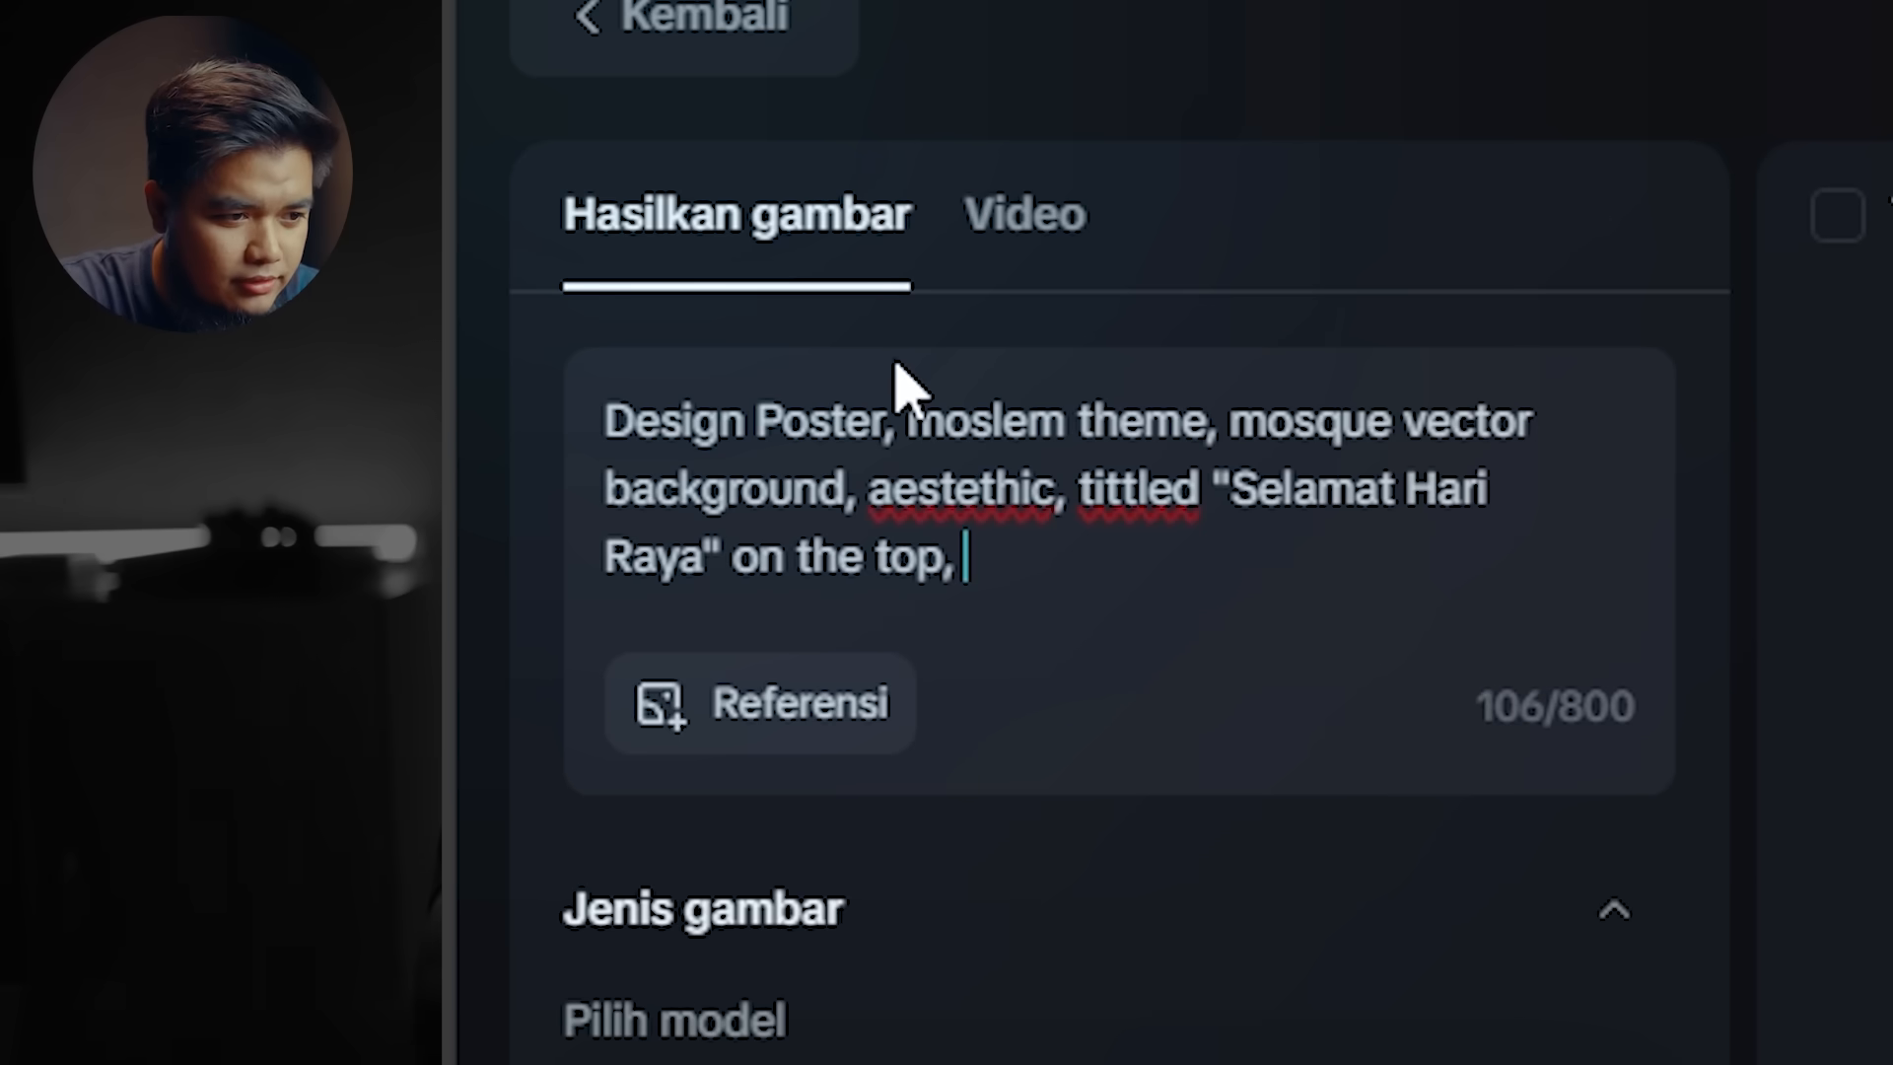
- Add "and tittled "Idul Fitri" on the bottom" to the prompt and generate the posters
{"action": "type", "text": "and tittled \""}
{"action": "key", "text": "BackSpace"}
{"action": "type", "text": "Idul Fitri\" on the bottom"}
{"action": "scroll", "coordinate": [1315, 184], "scroll_direction": "down", "scroll_amount": 10}
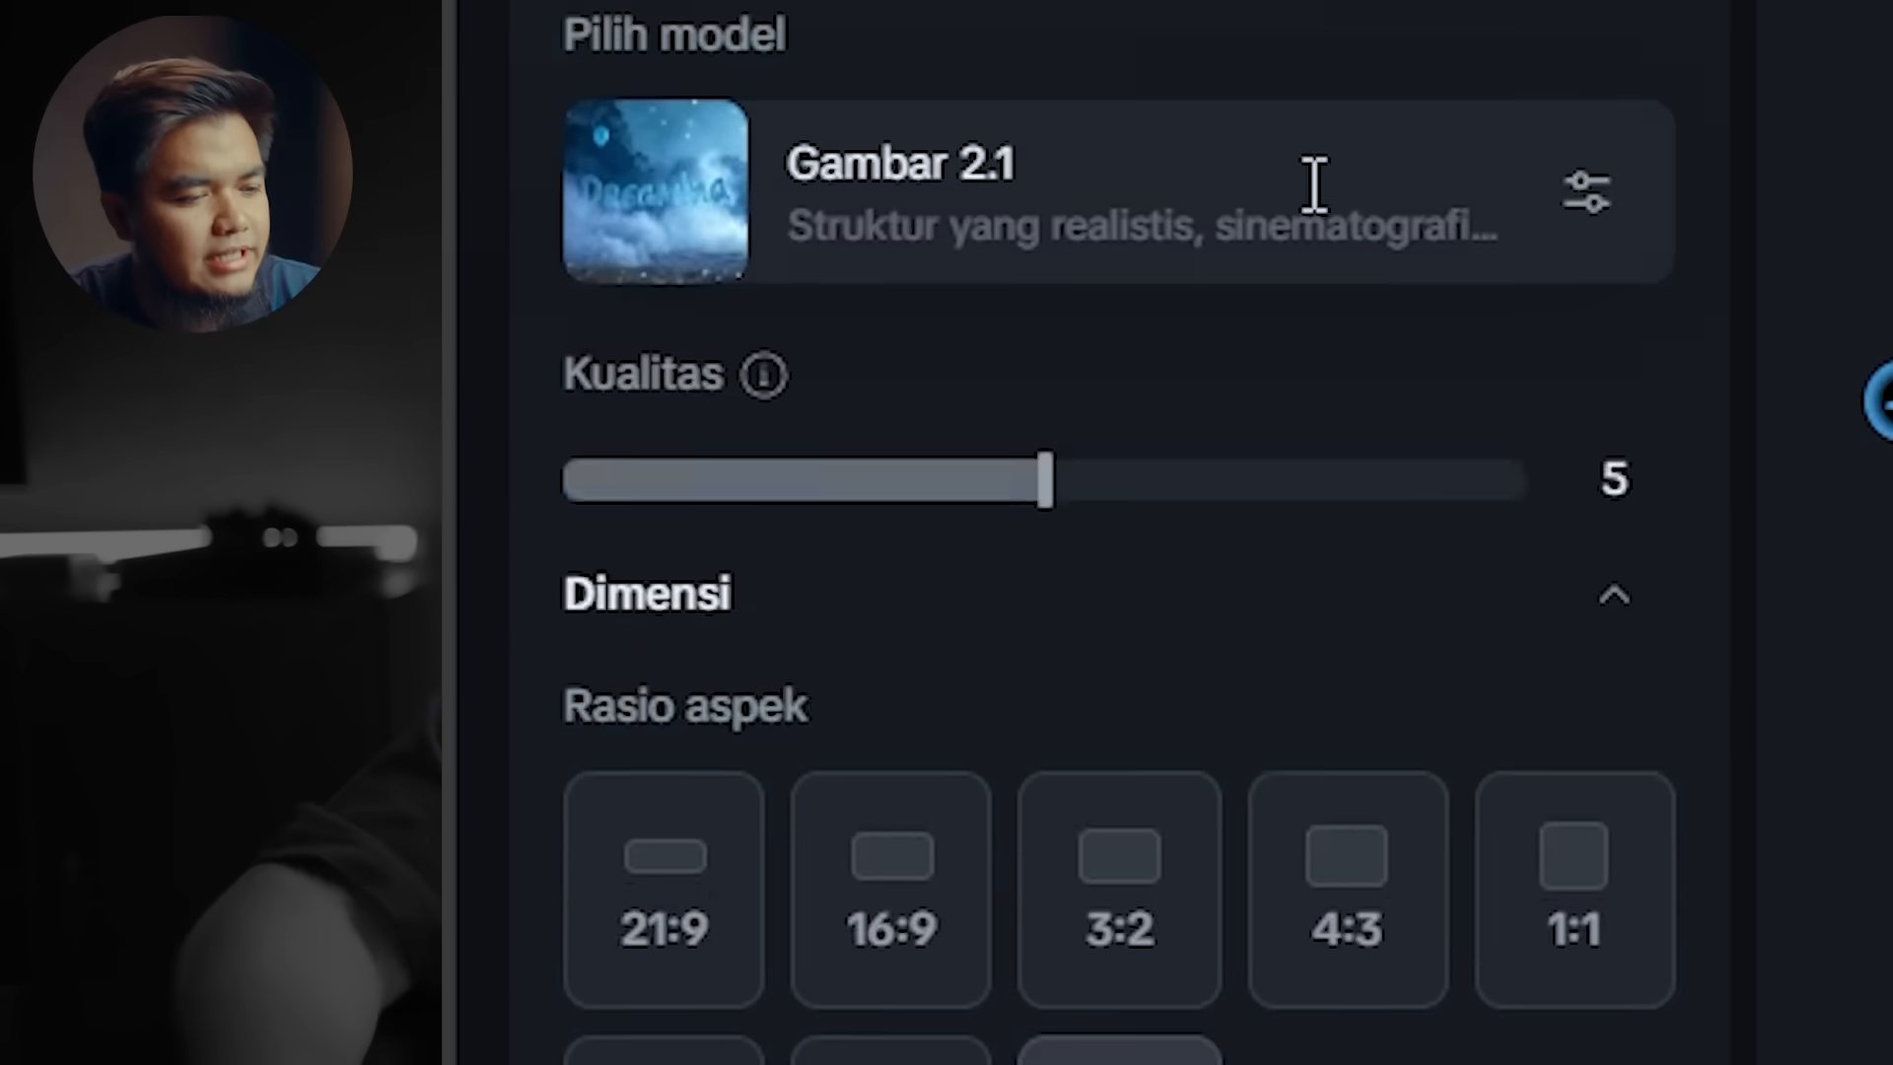
{"action": "left_click", "coordinate": [1335, 904]}
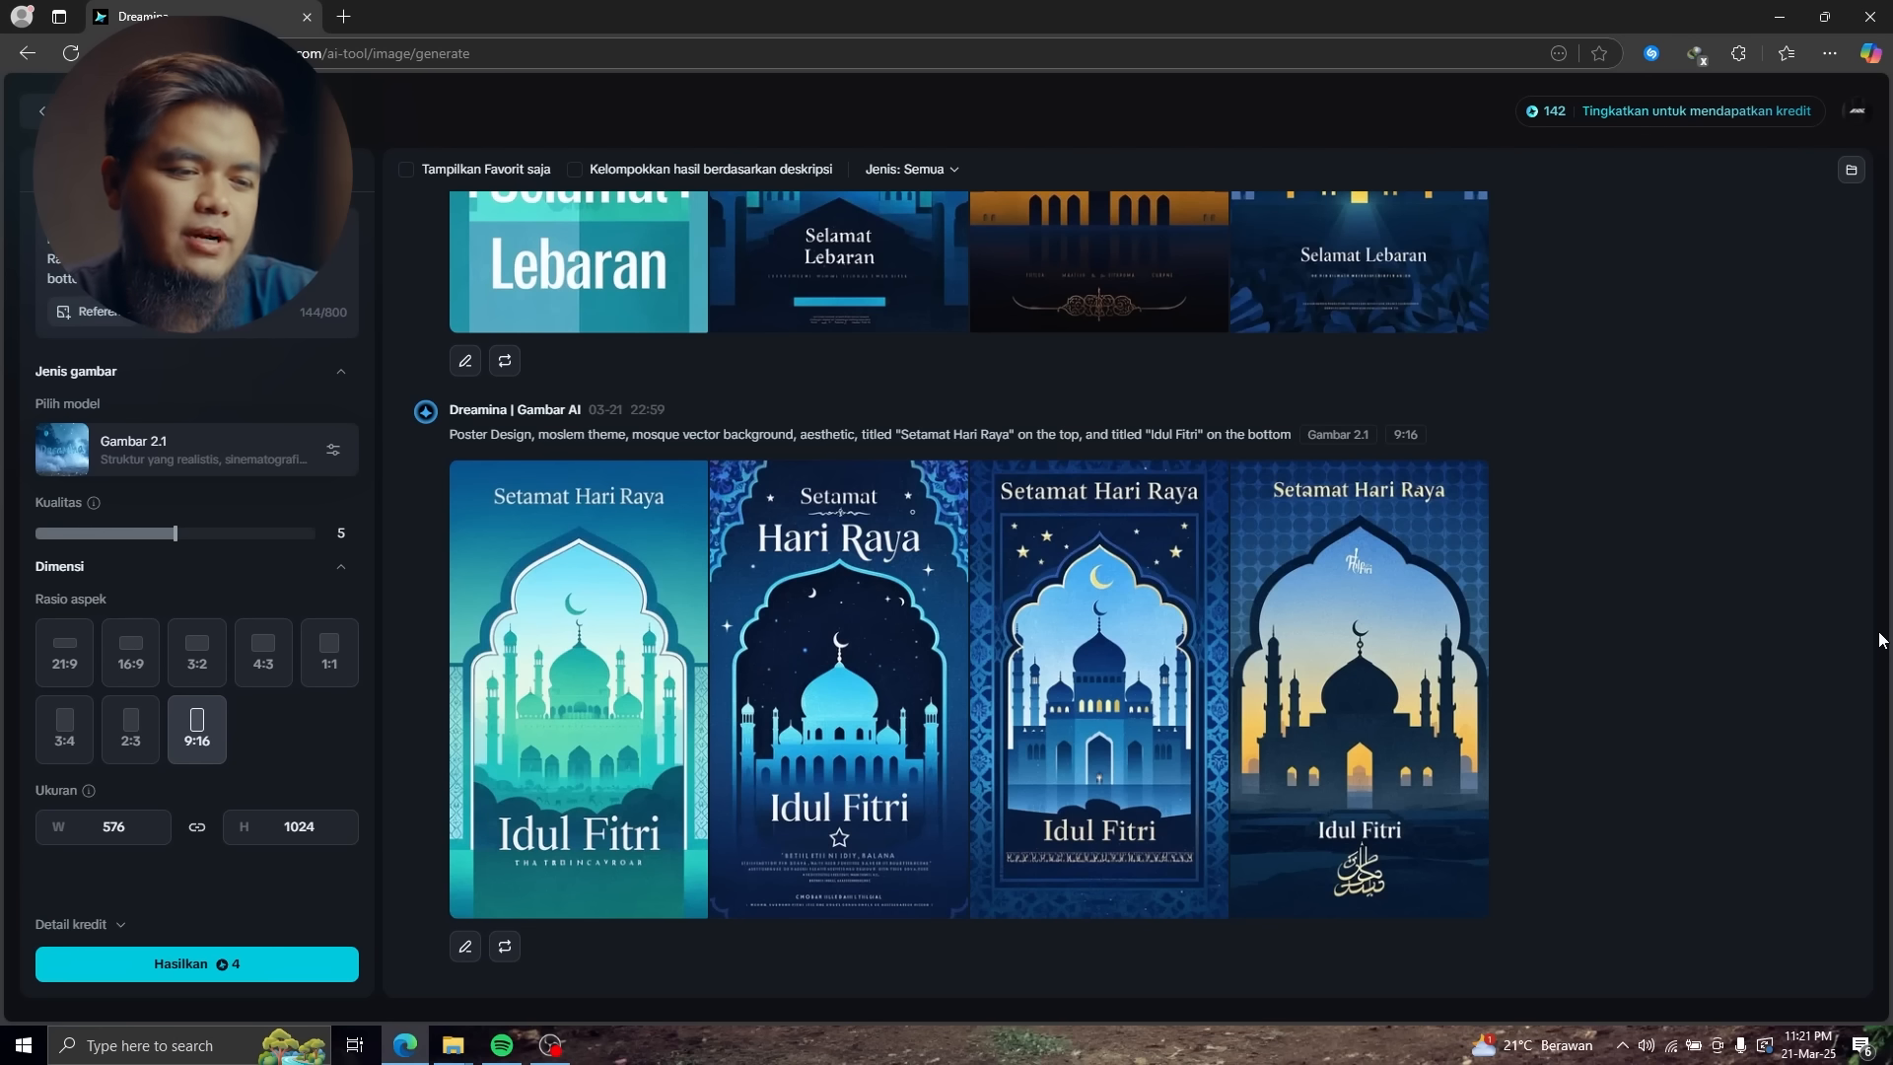
- Open the generated "Hari Raya" posters and compare the variants through to the fourth
{"action": "left_click", "coordinate": [631, 695]}
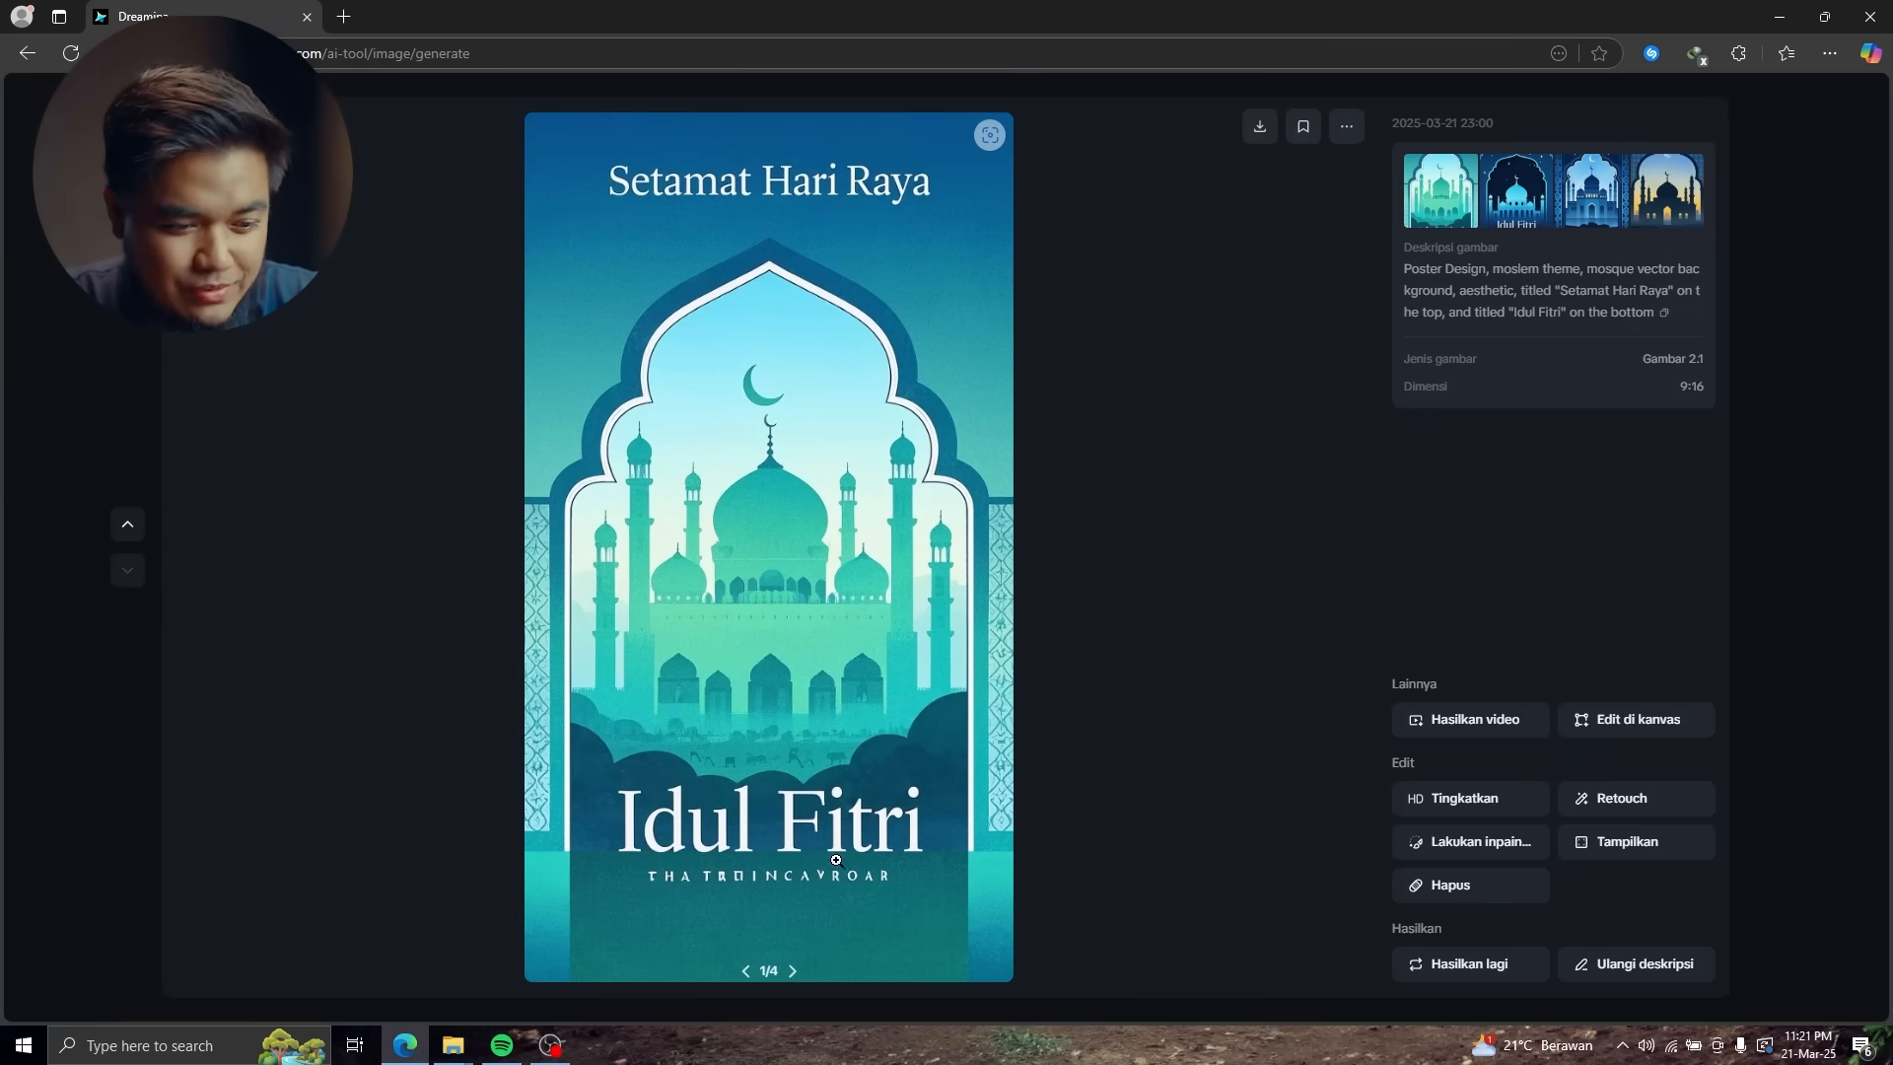
{"action": "left_click", "coordinate": [793, 973]}
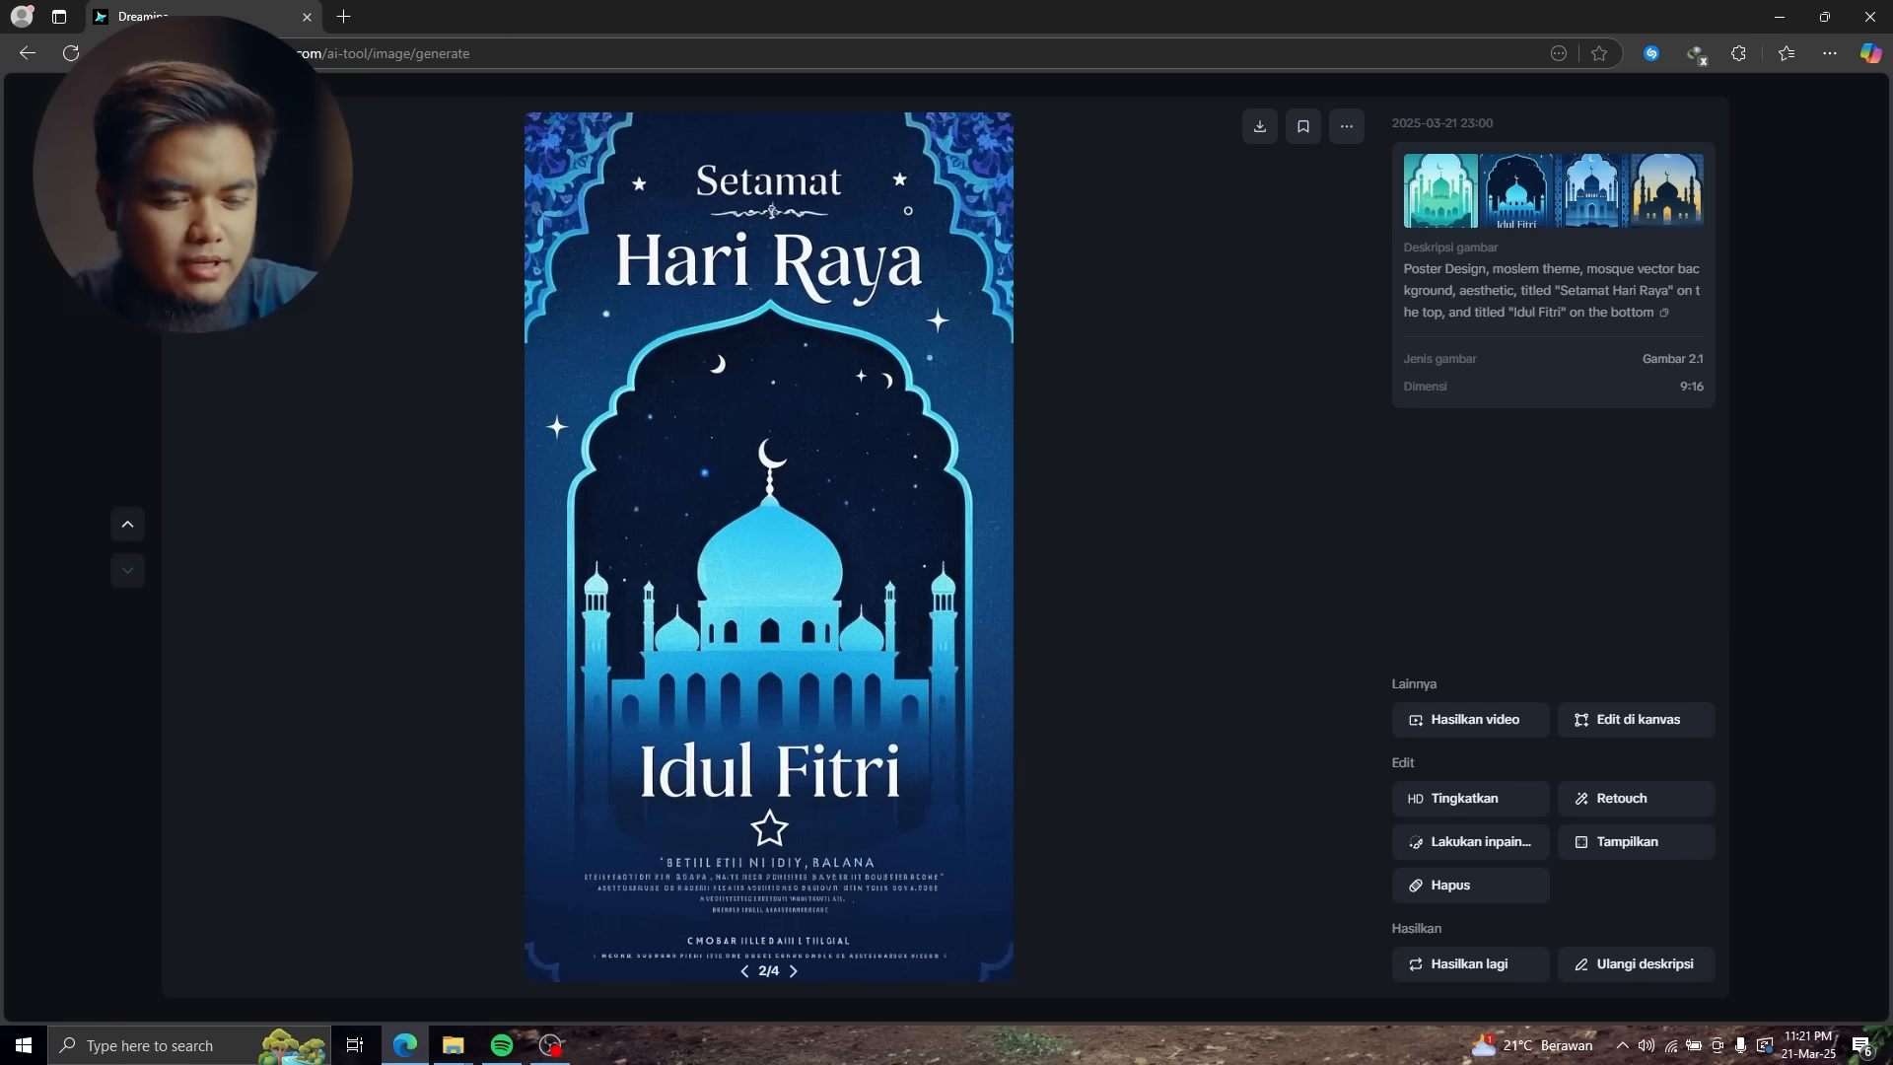
{"action": "left_click", "coordinate": [793, 972]}
{"action": "left_click", "coordinate": [744, 973]}
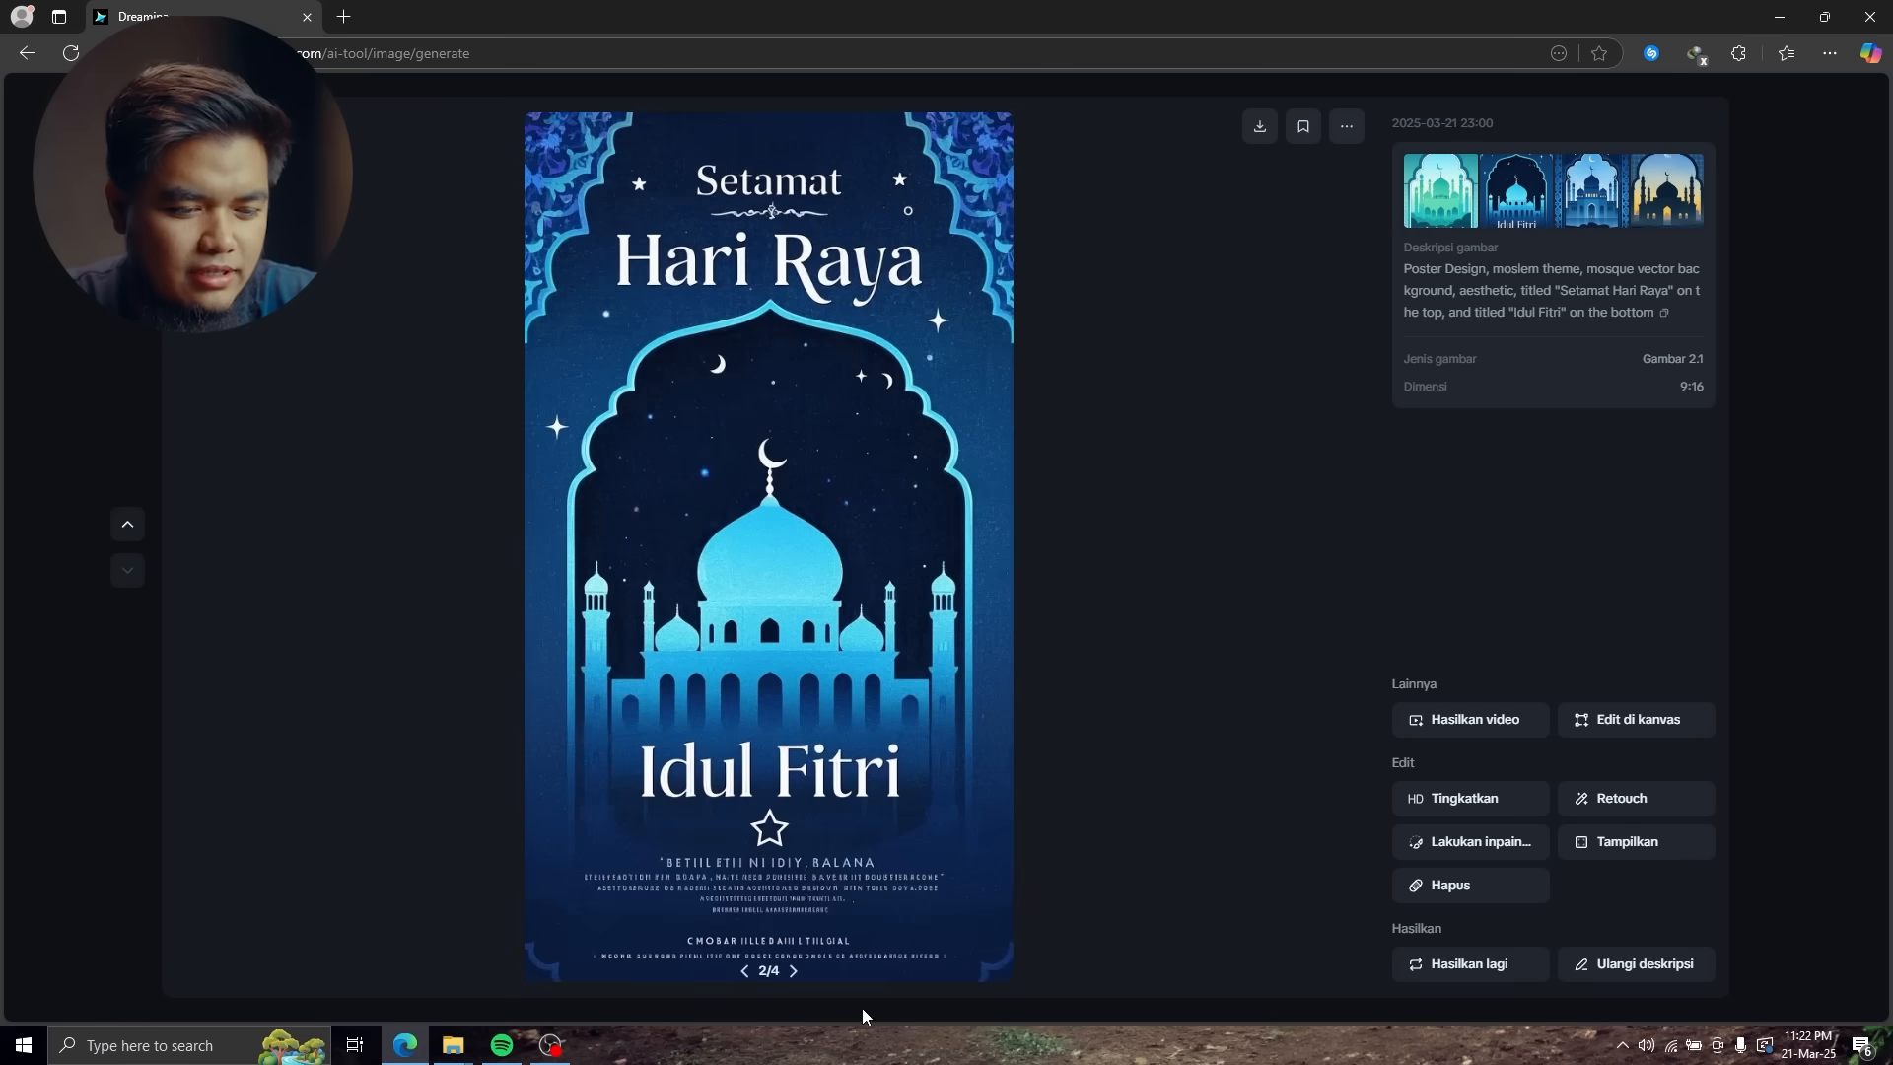
{"action": "left_click", "coordinate": [793, 973]}
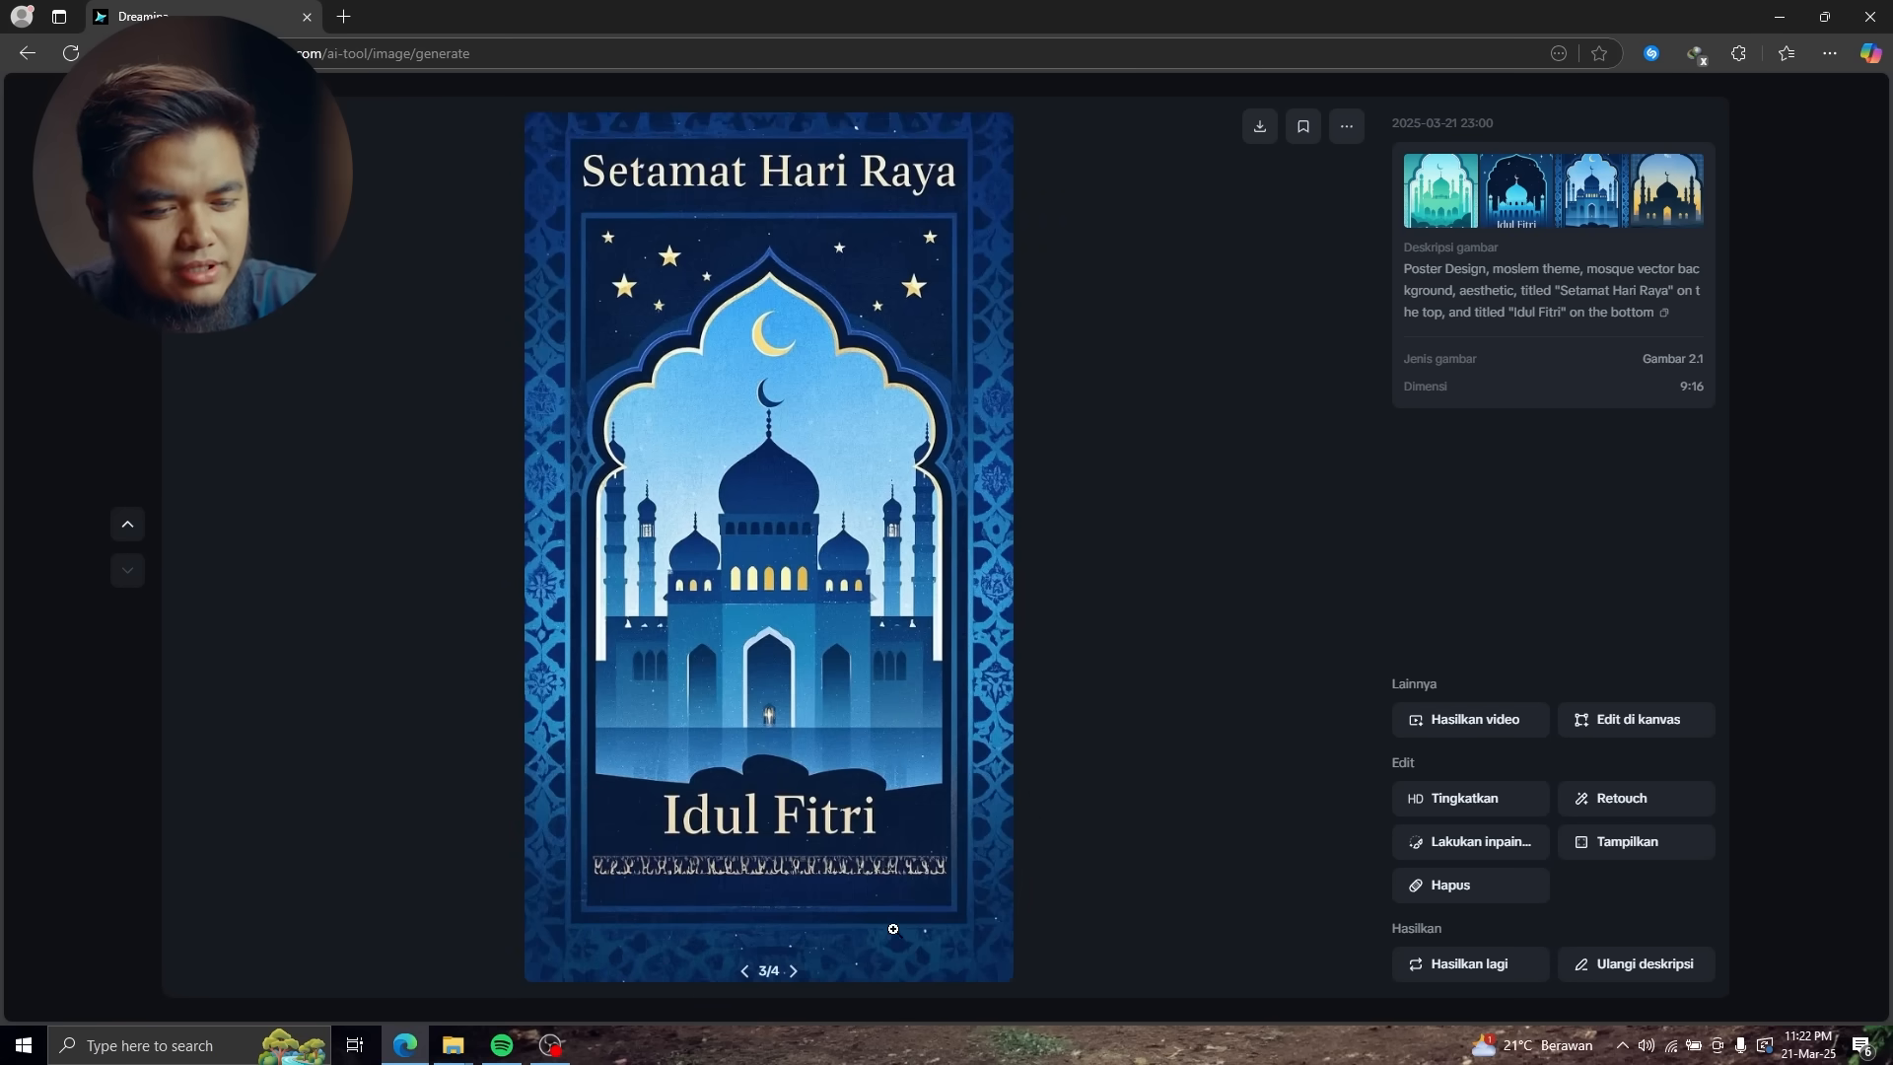
{"action": "left_click", "coordinate": [794, 973]}
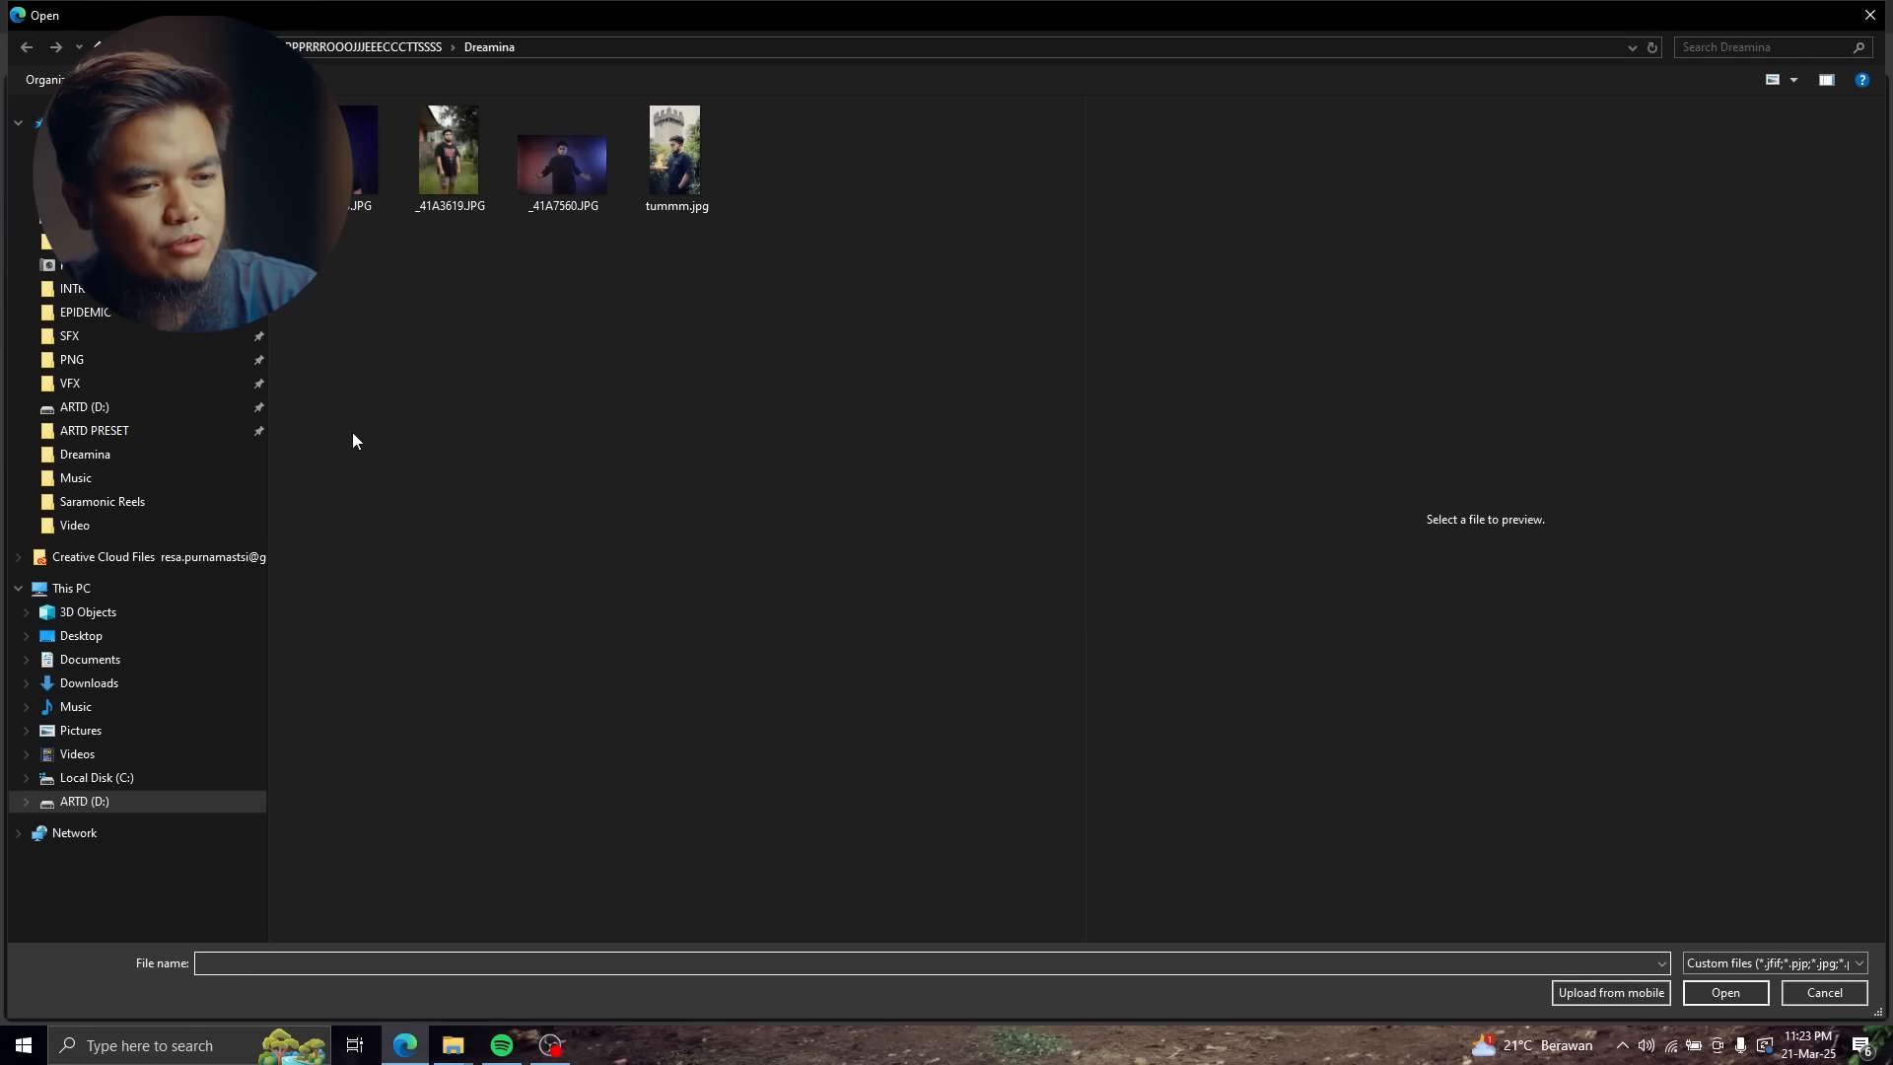
- Load the first portrait photo from the Dreamina folder as the reference image and save it with the Khusus reference type
{"action": "double_click", "coordinate": [355, 158]}
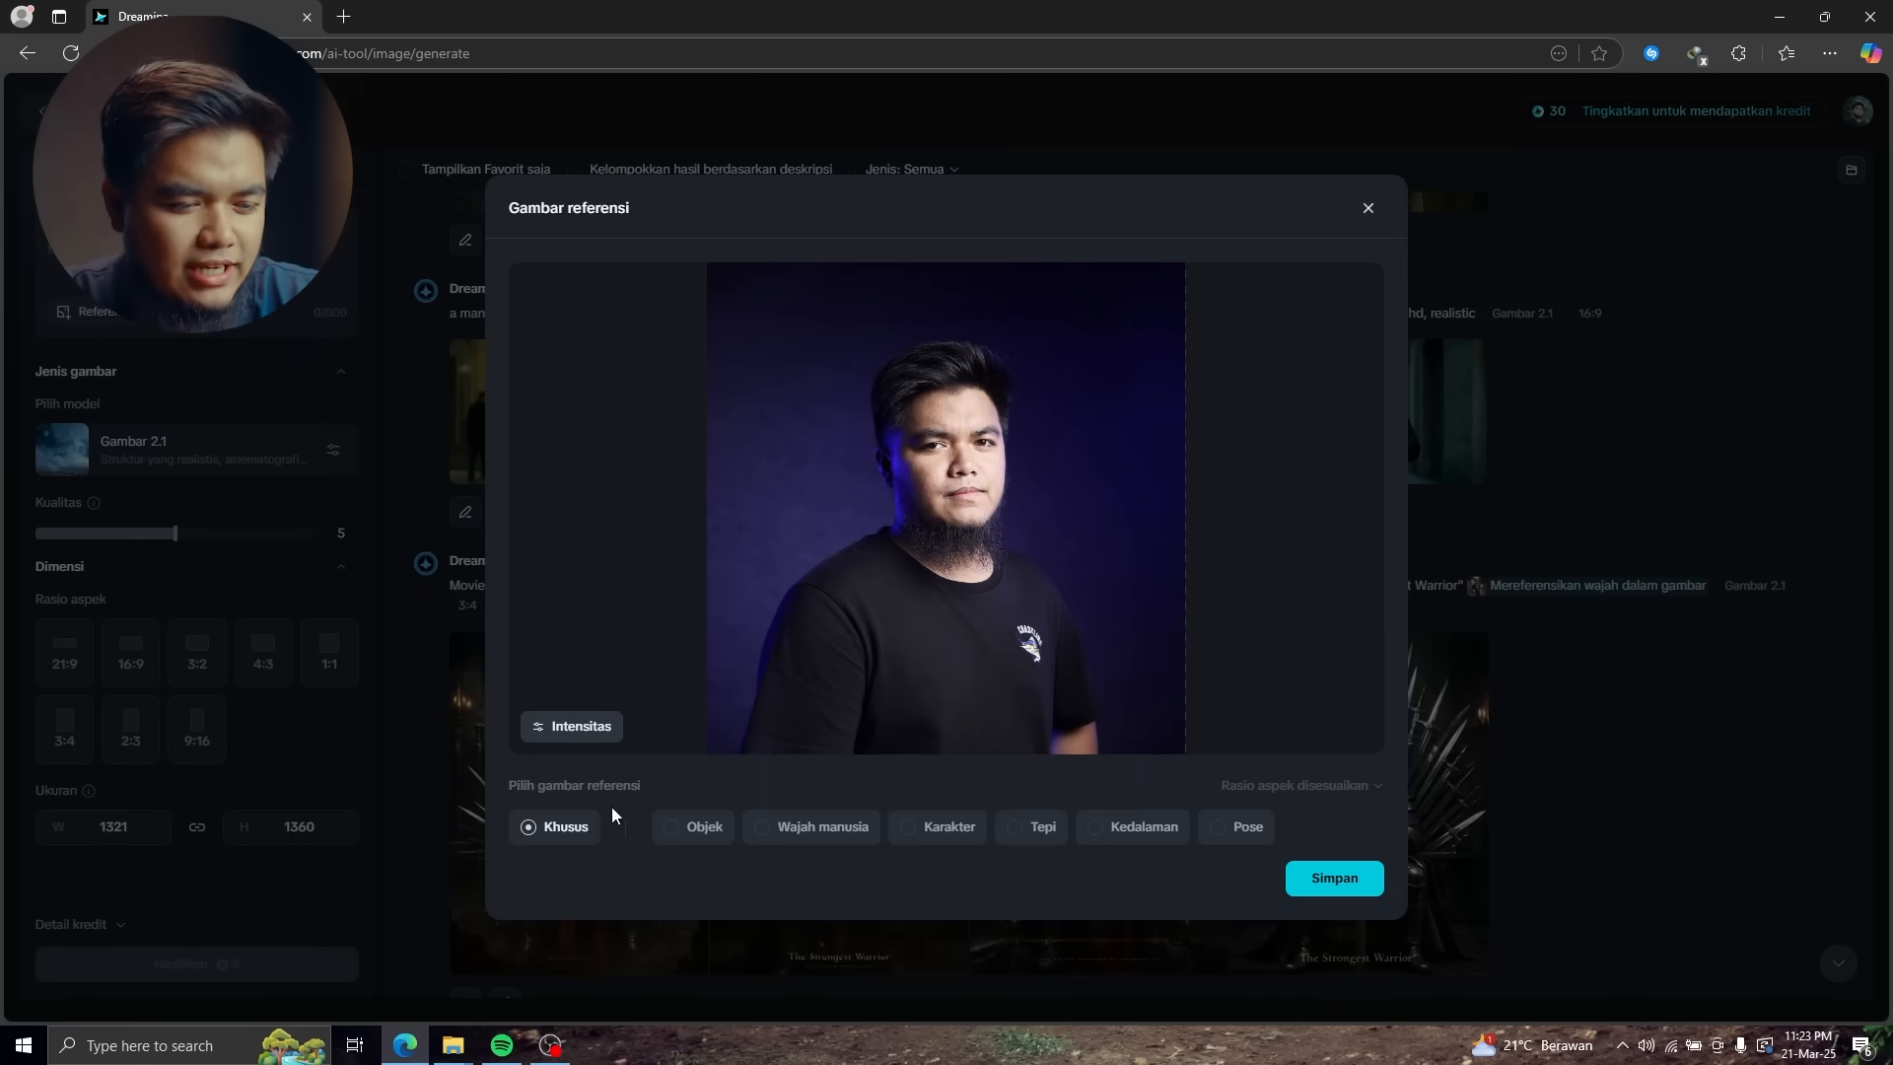
{"action": "mouse_move", "coordinate": [794, 836]}
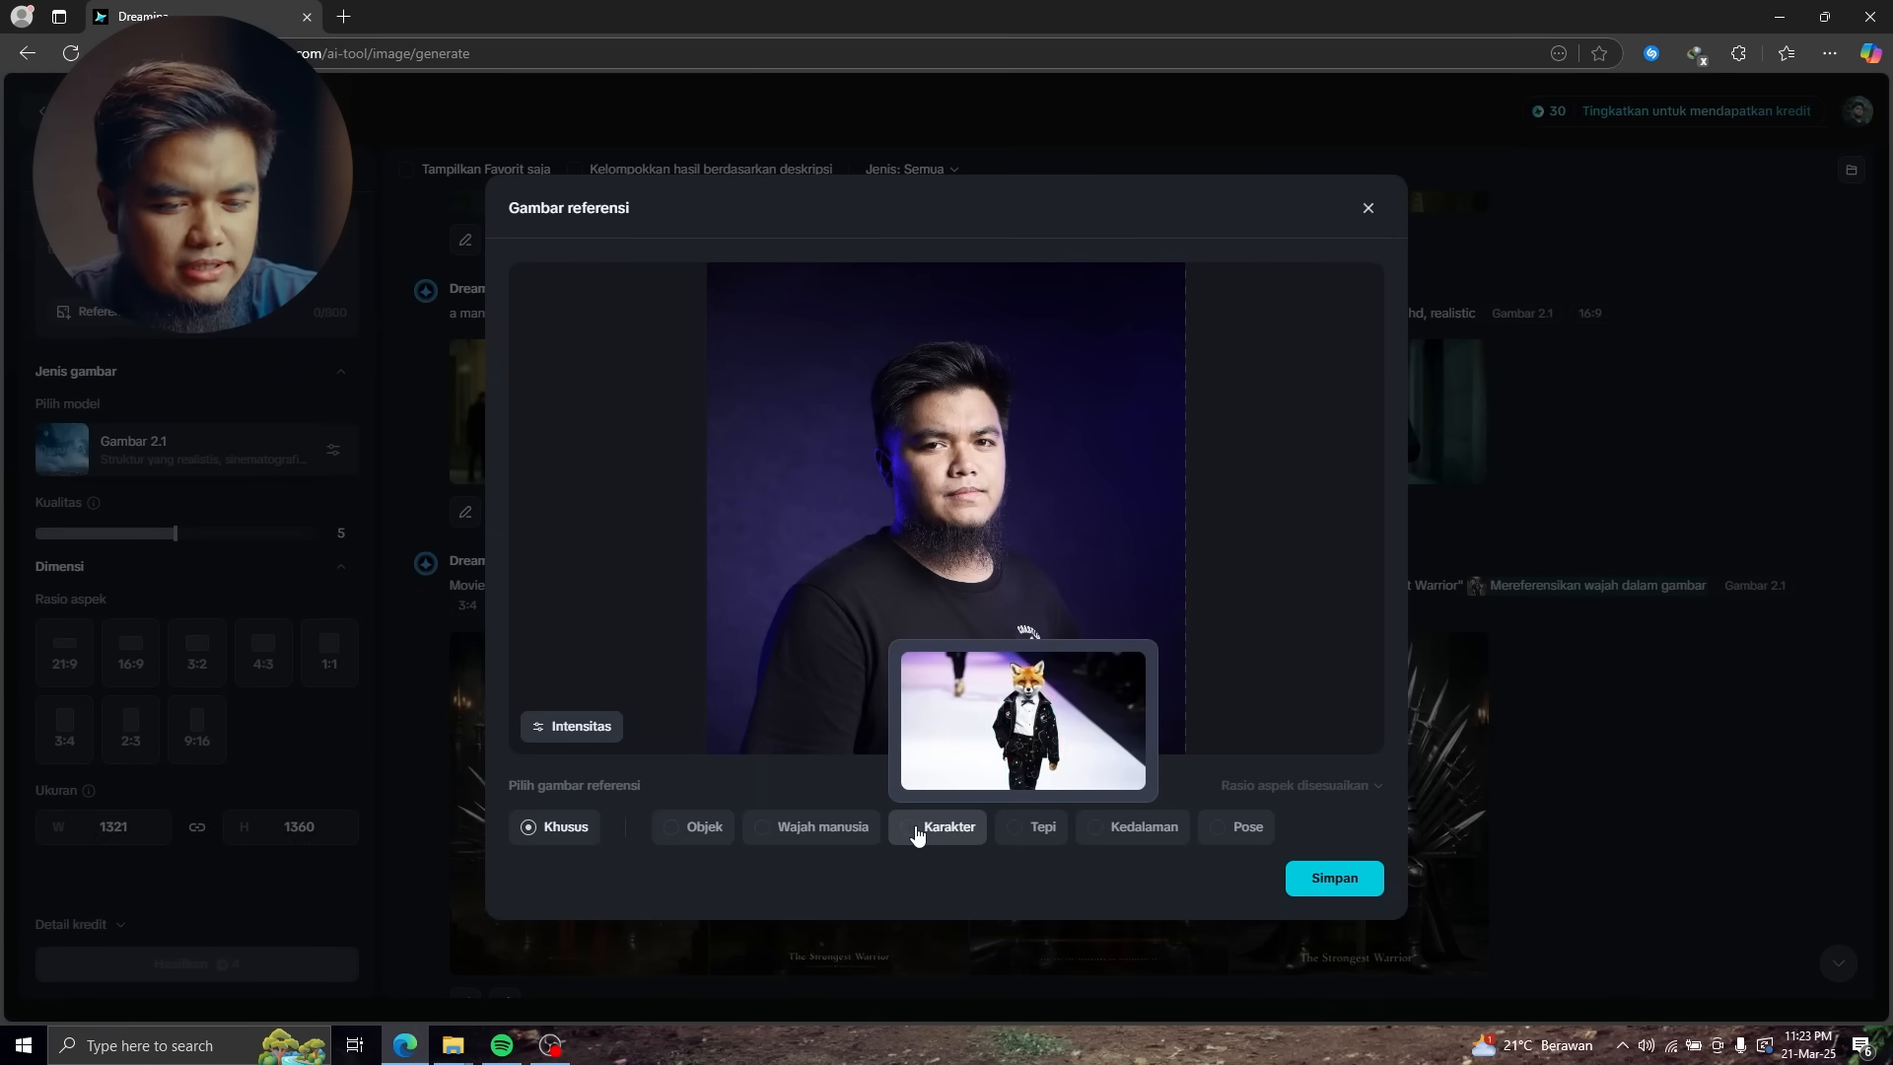
{"action": "mouse_move", "coordinate": [1231, 850]}
{"action": "mouse_move", "coordinate": [526, 833]}
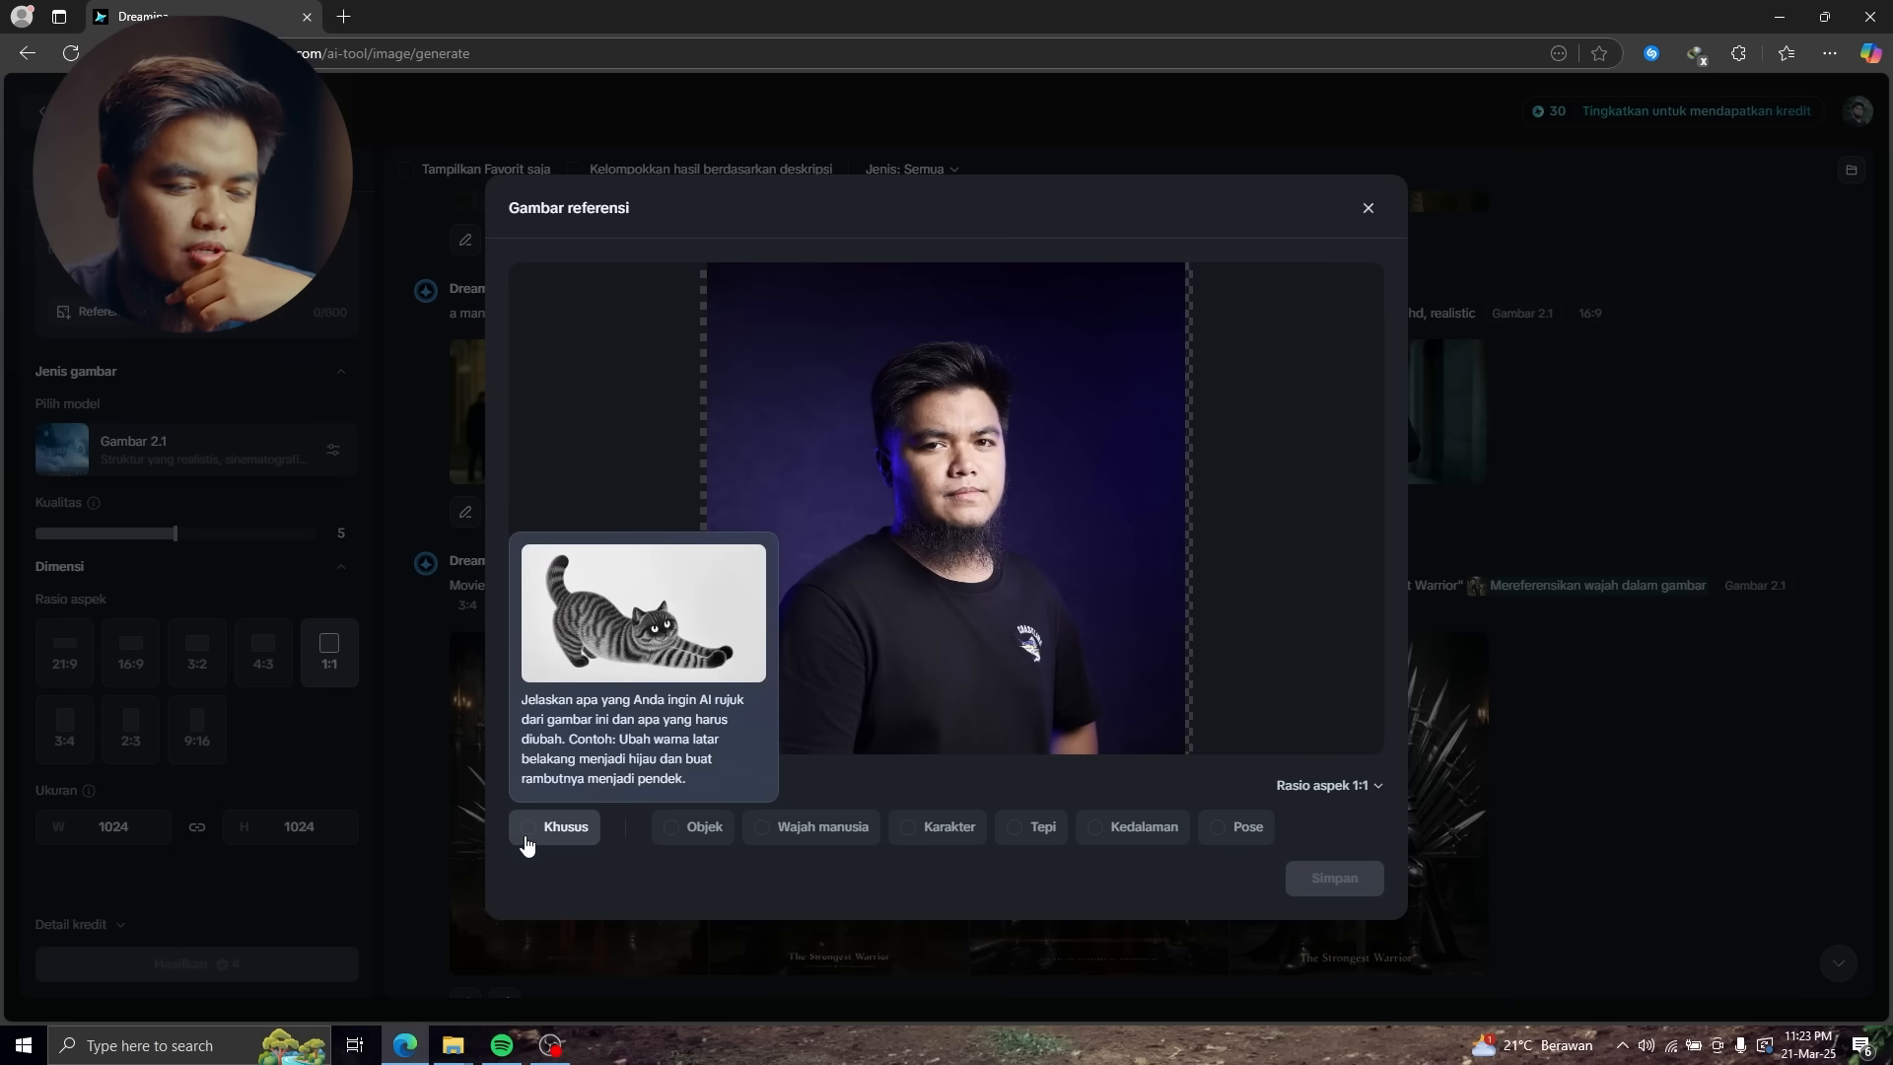
{"action": "left_click", "coordinate": [528, 833]}
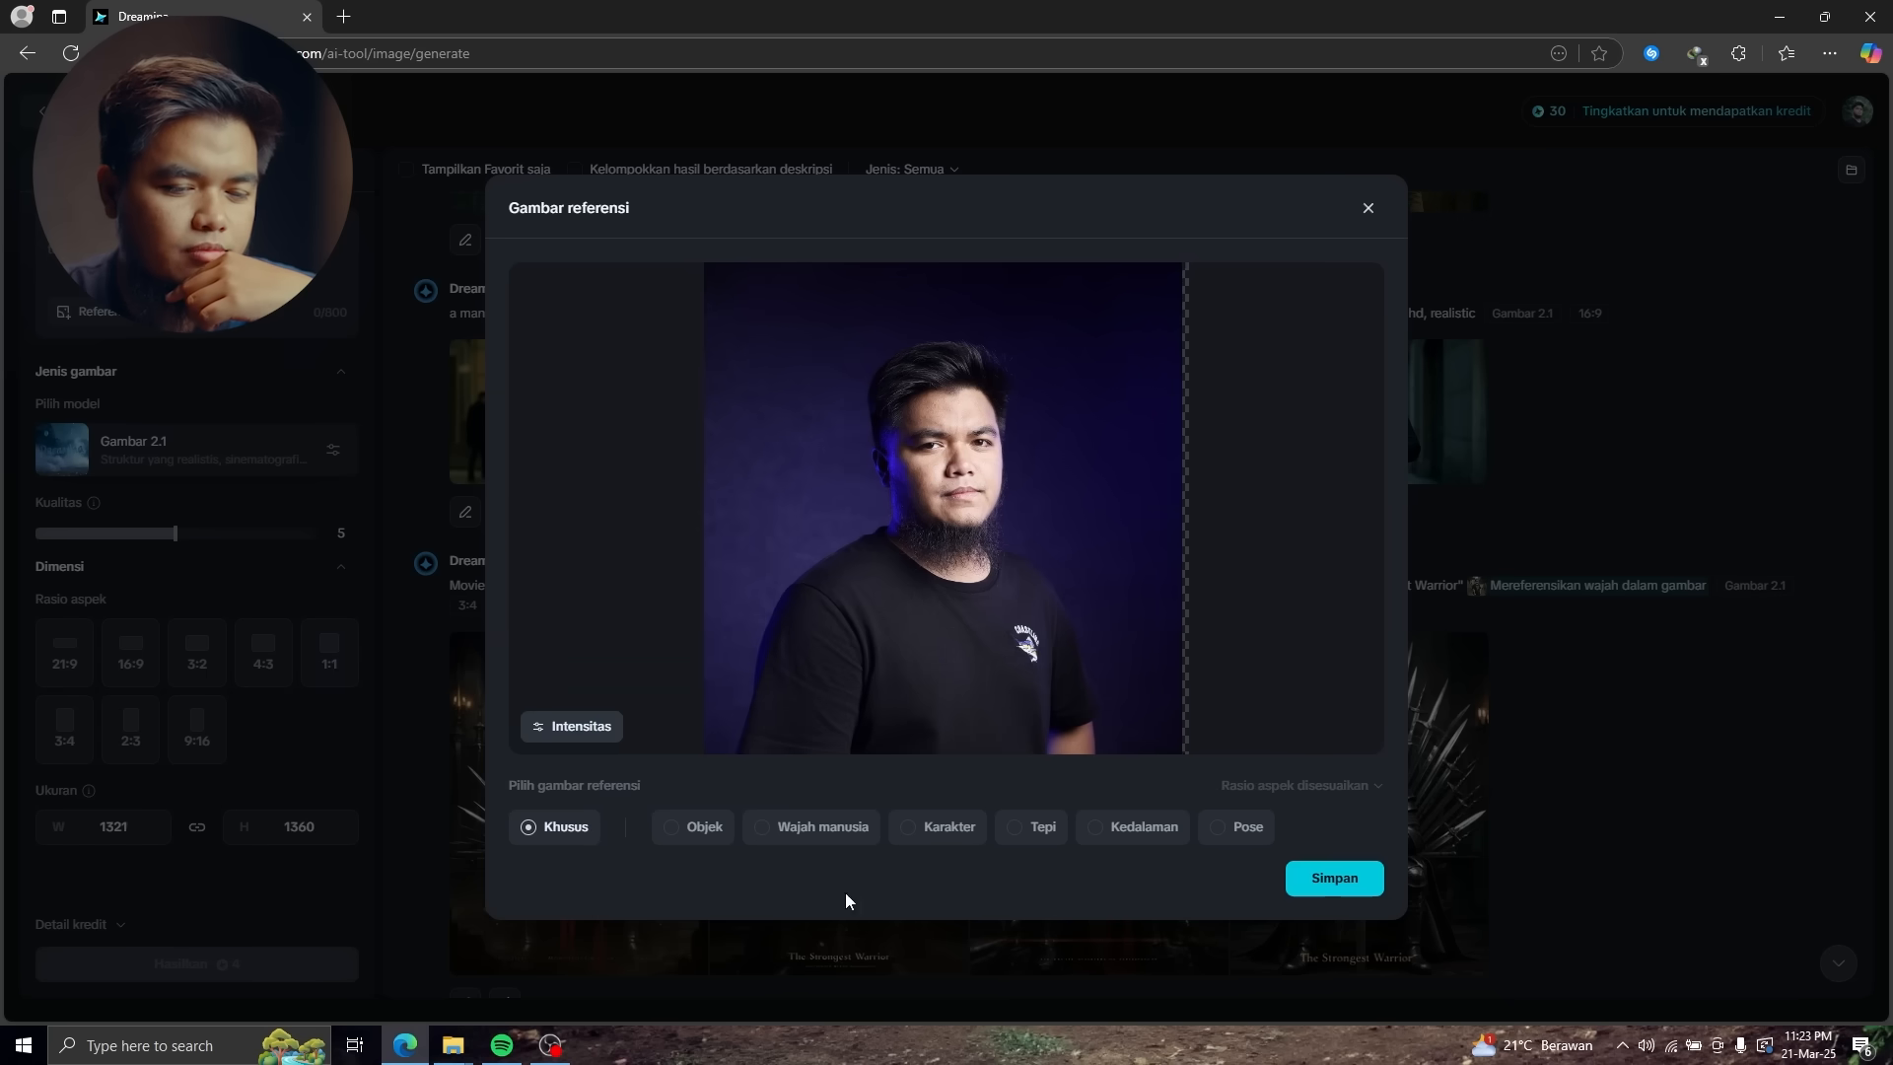
{"action": "left_click", "coordinate": [1321, 881]}
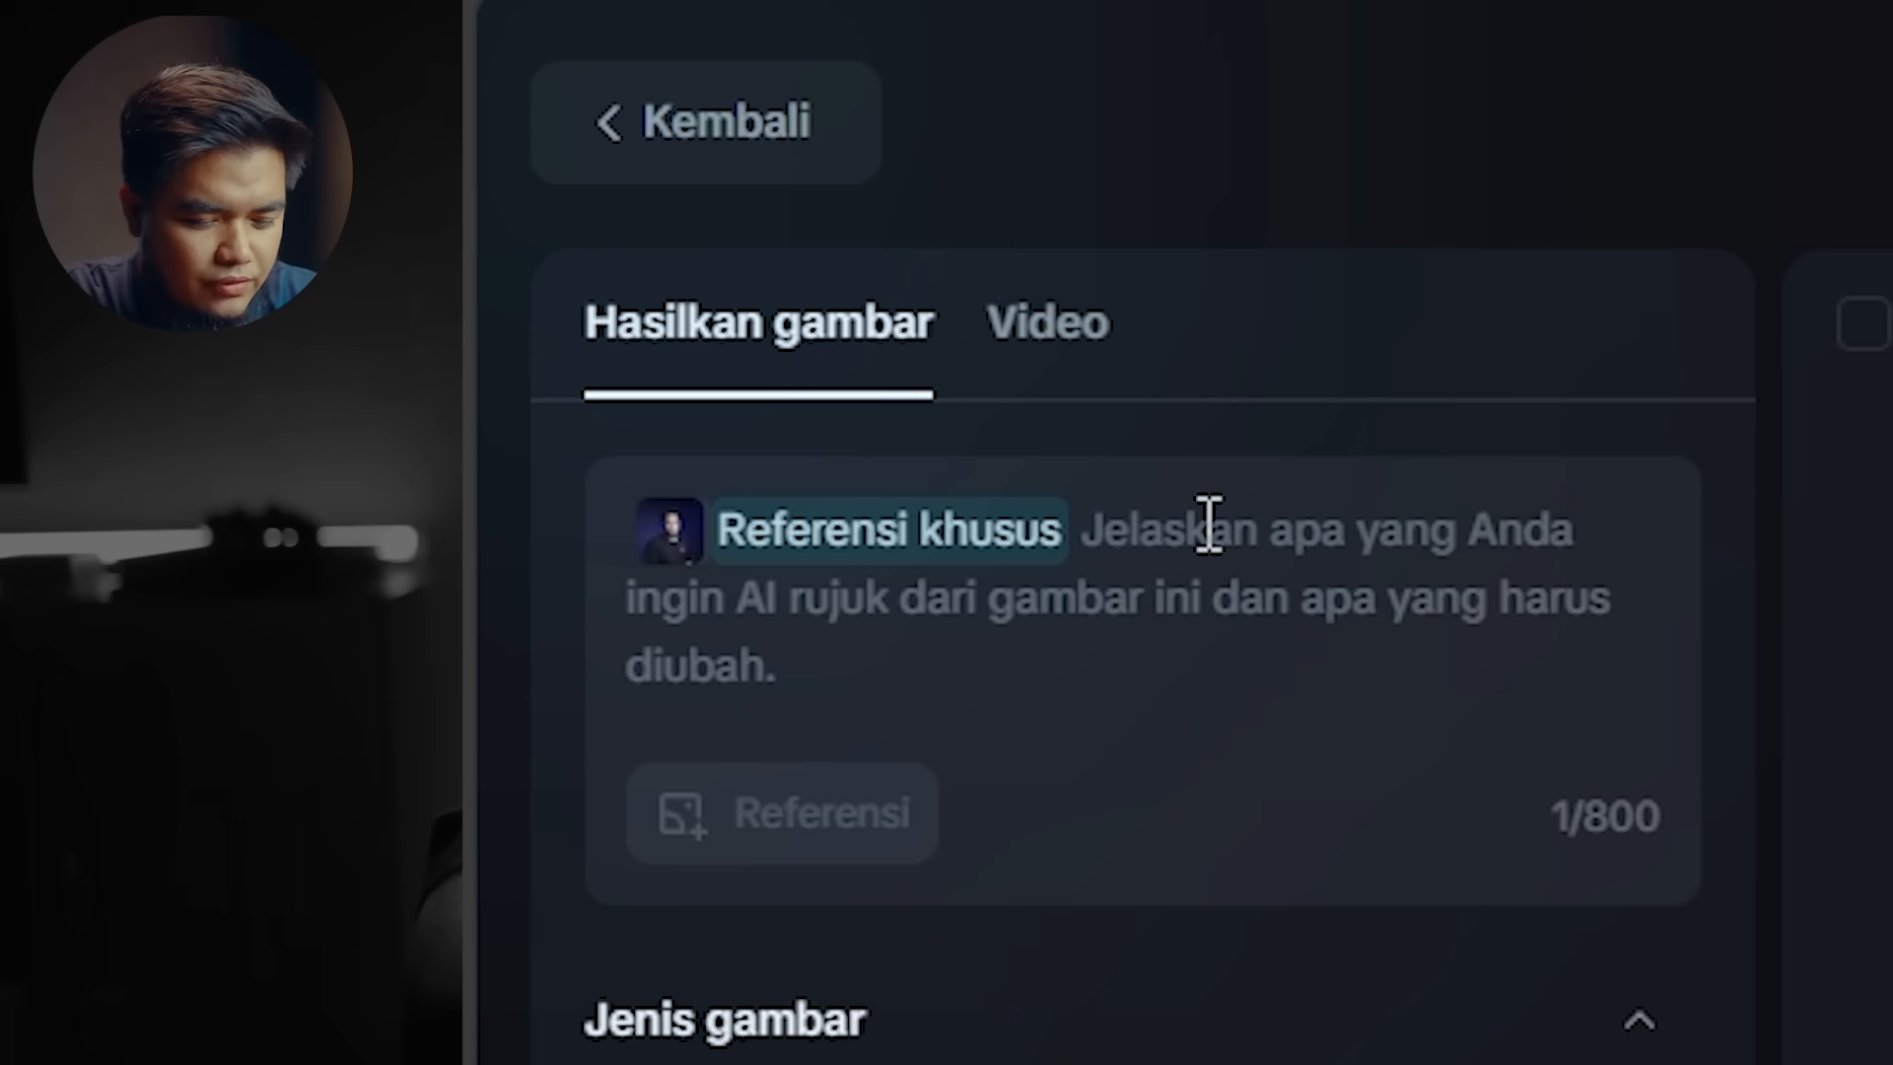
- Write the prompt "poster film seperti Disney, ceria, 3d, cinematic, hi resolution," following the Referensi khusus tag
{"action": "type", "text": "poster film seperti Disney, ce"}
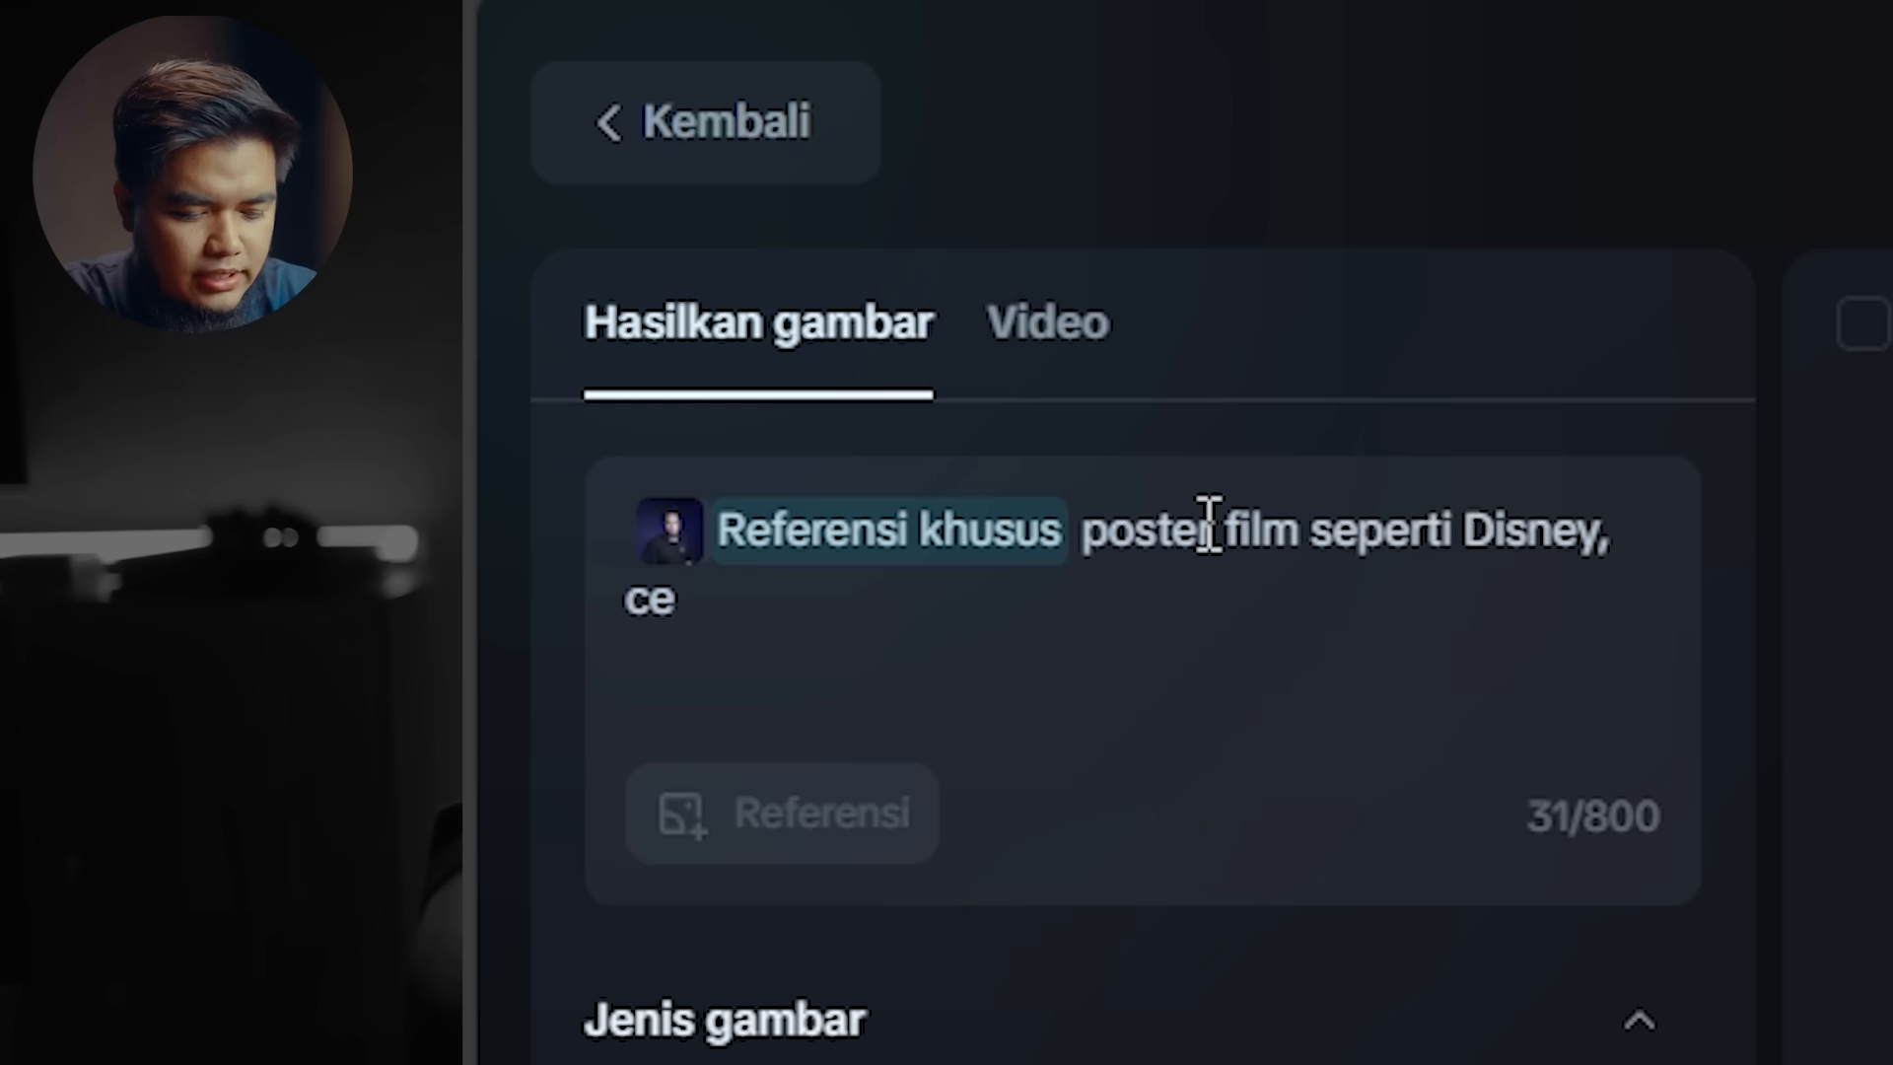
{"action": "type", "text": "ria, 3d, cinematic, hi resolution,"}
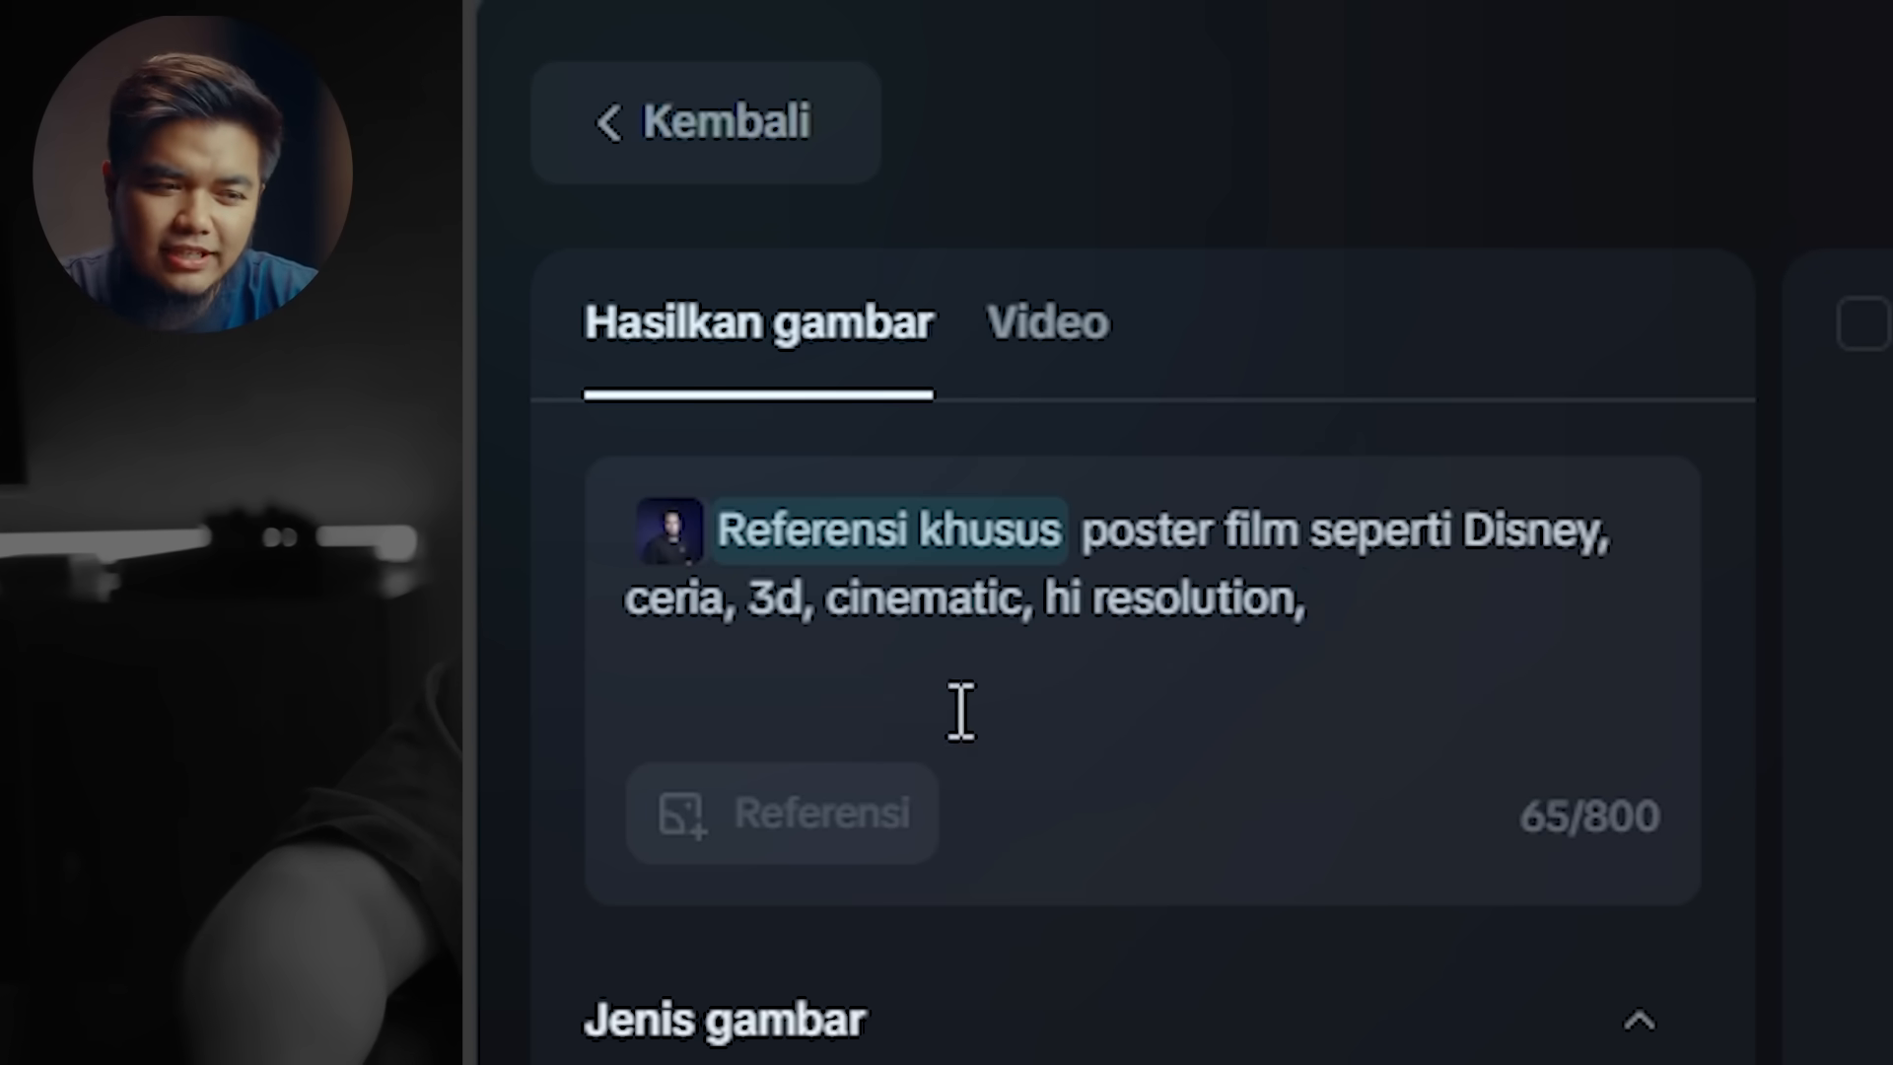
- Open the generated Disney-style 3D portraits in the preview and compare all four variants
{"action": "scroll", "coordinate": [1144, 592], "scroll_direction": "down", "scroll_amount": 10}
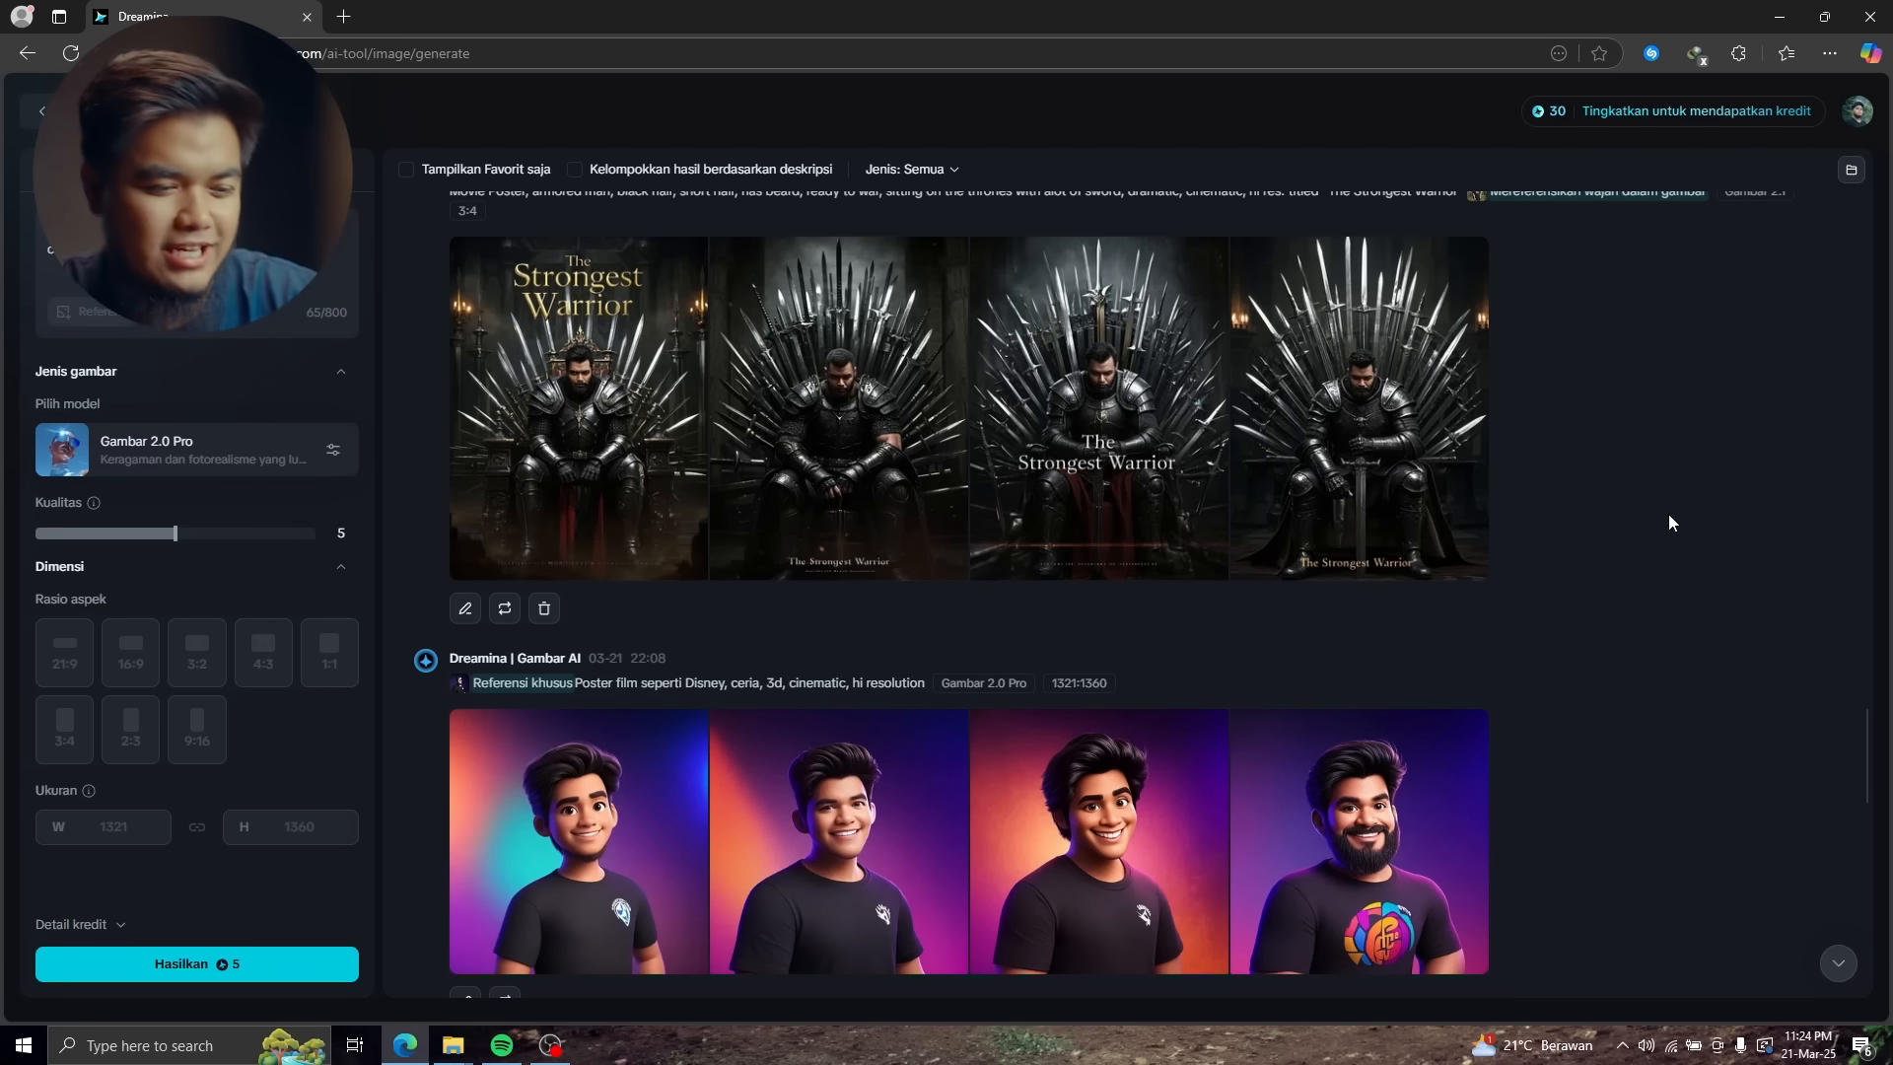
{"action": "left_click", "coordinate": [651, 863]}
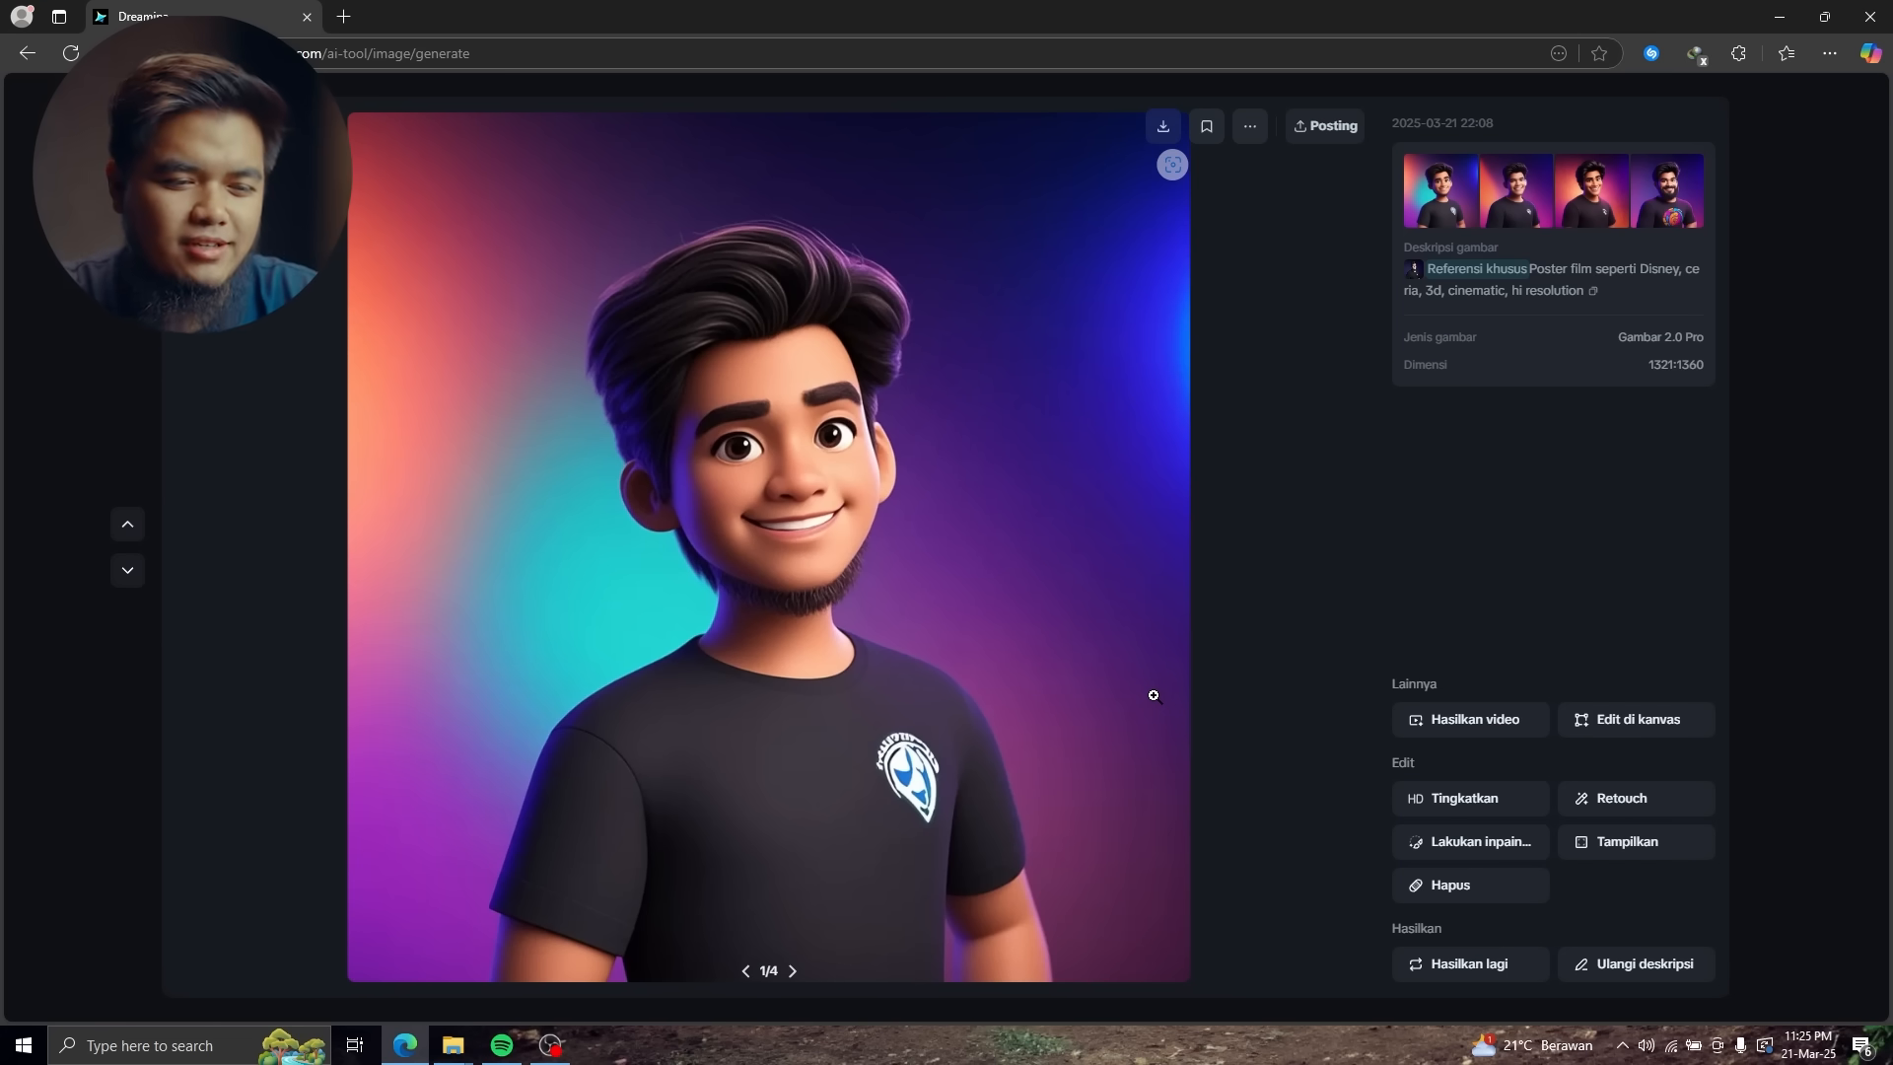
{"action": "left_click", "coordinate": [792, 972]}
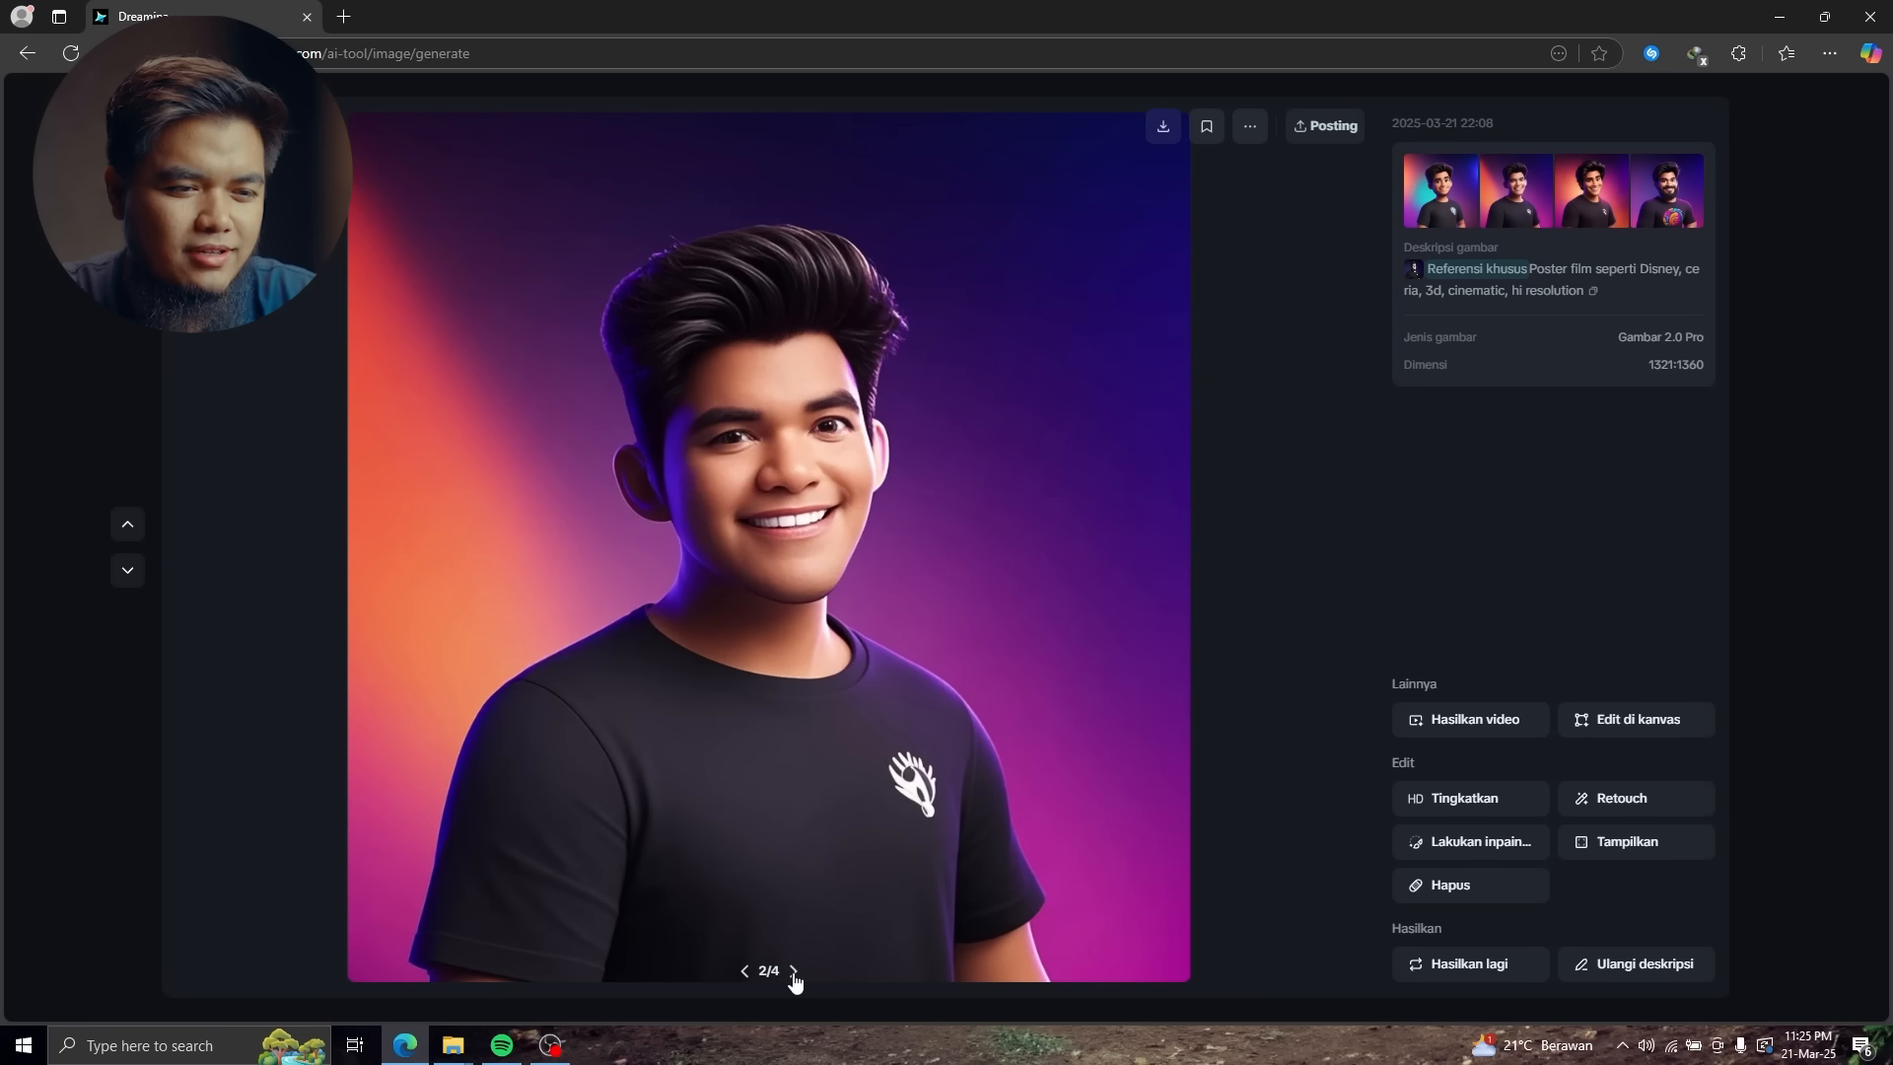
{"action": "left_click", "coordinate": [794, 973]}
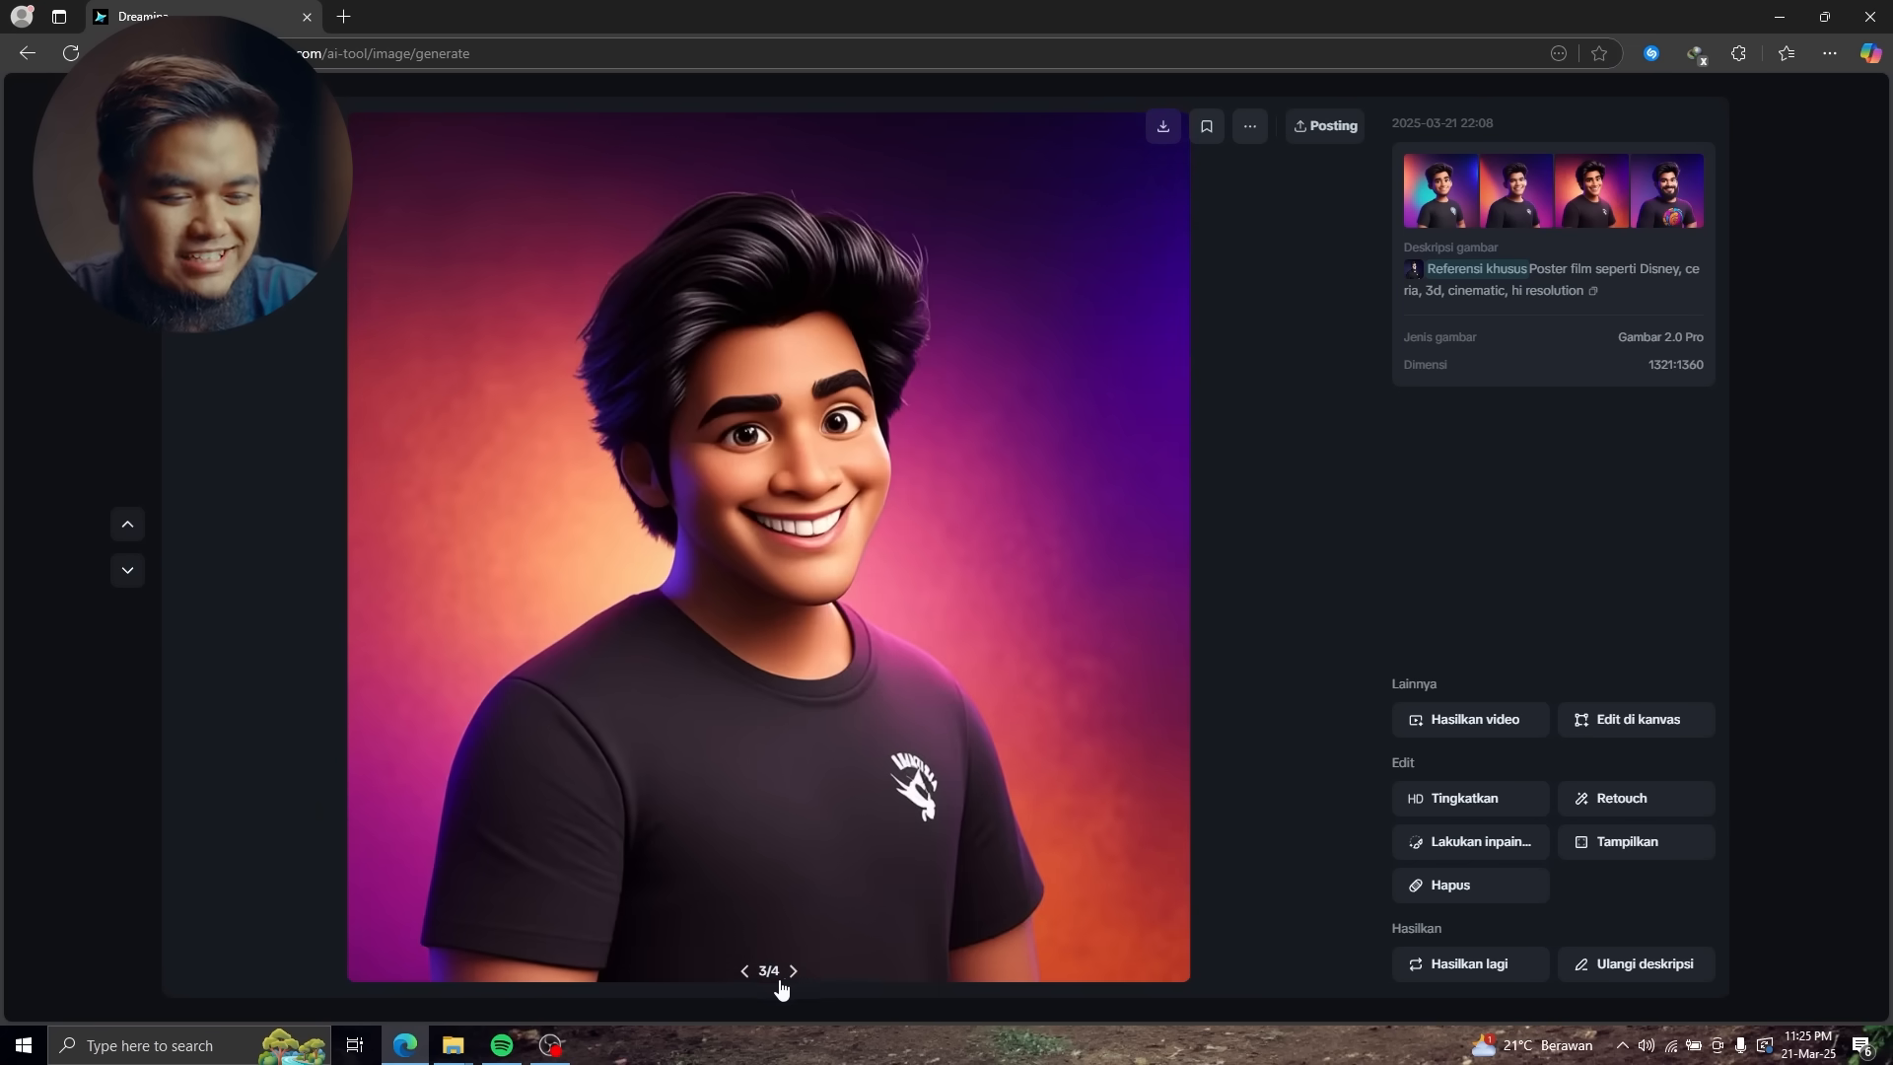
{"action": "left_click", "coordinate": [745, 981]}
{"action": "left_click", "coordinate": [793, 974]}
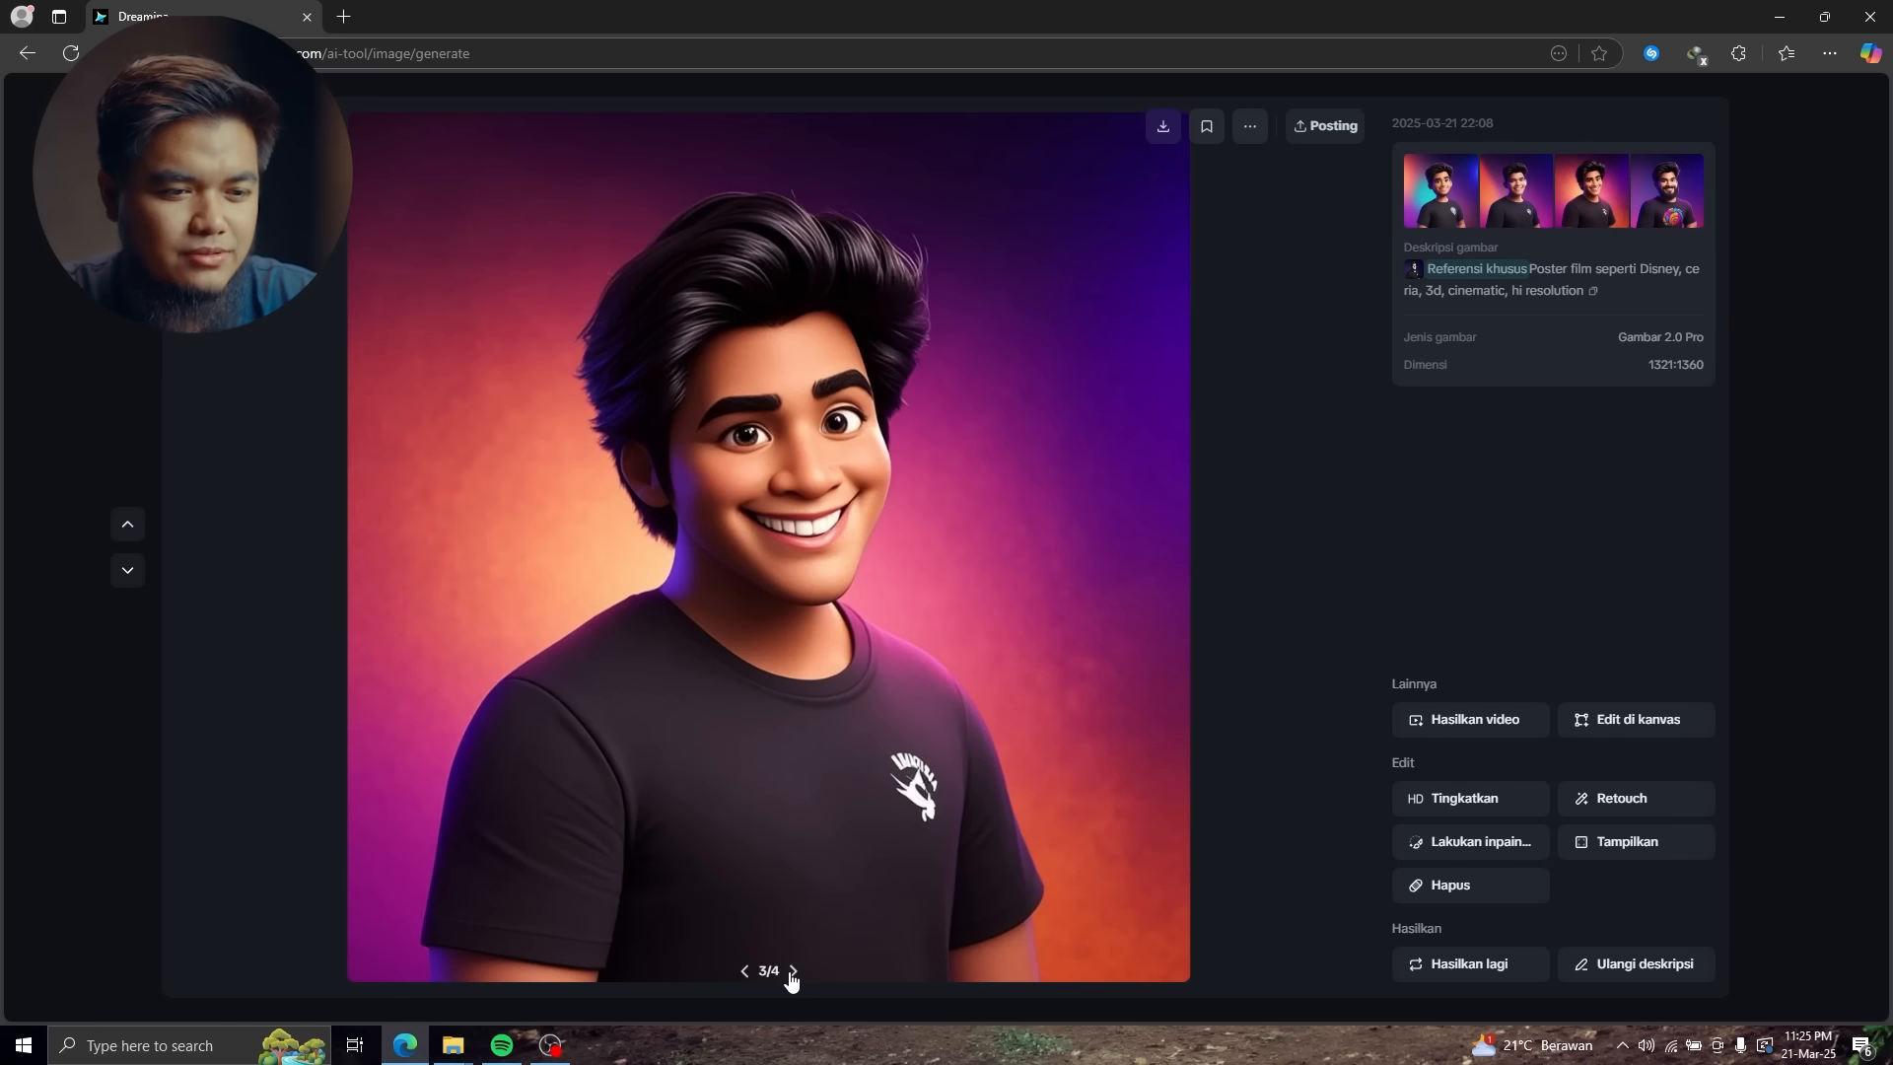
{"action": "left_click", "coordinate": [792, 974]}
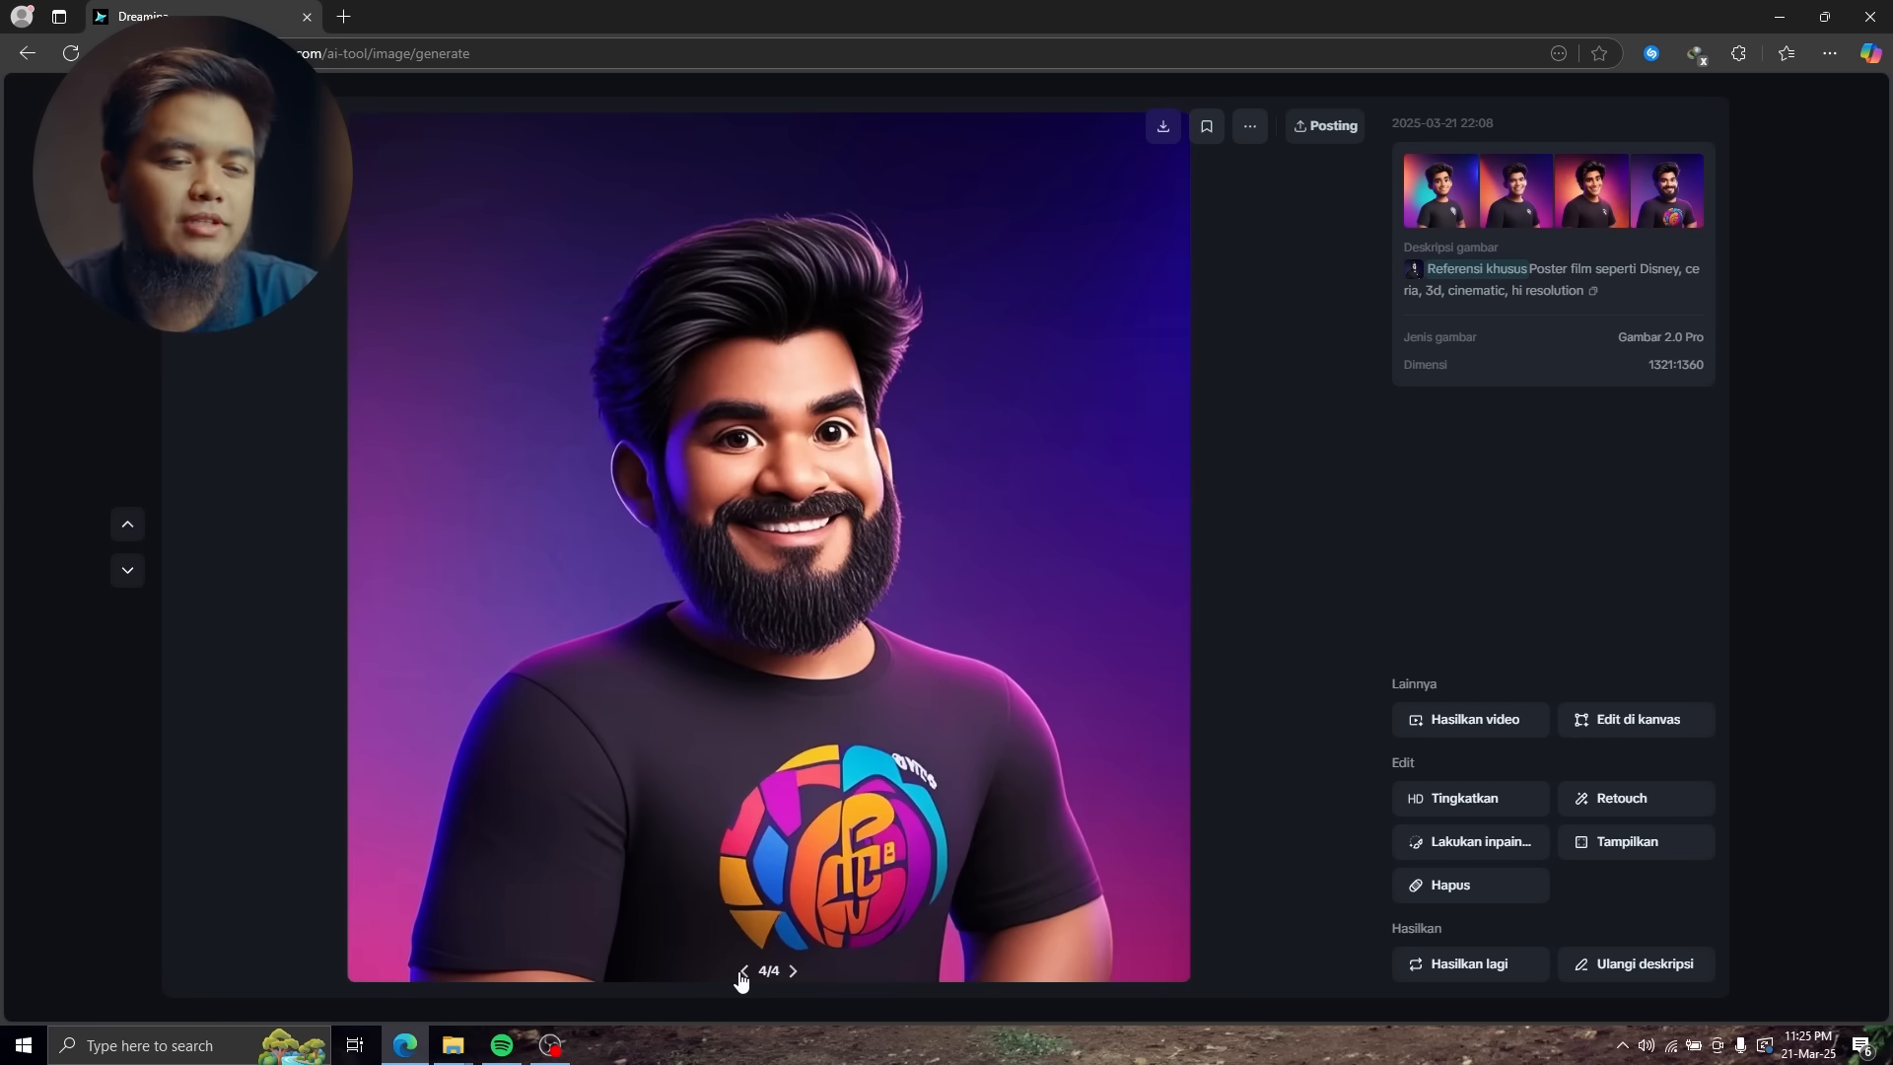
{"action": "left_click", "coordinate": [744, 973]}
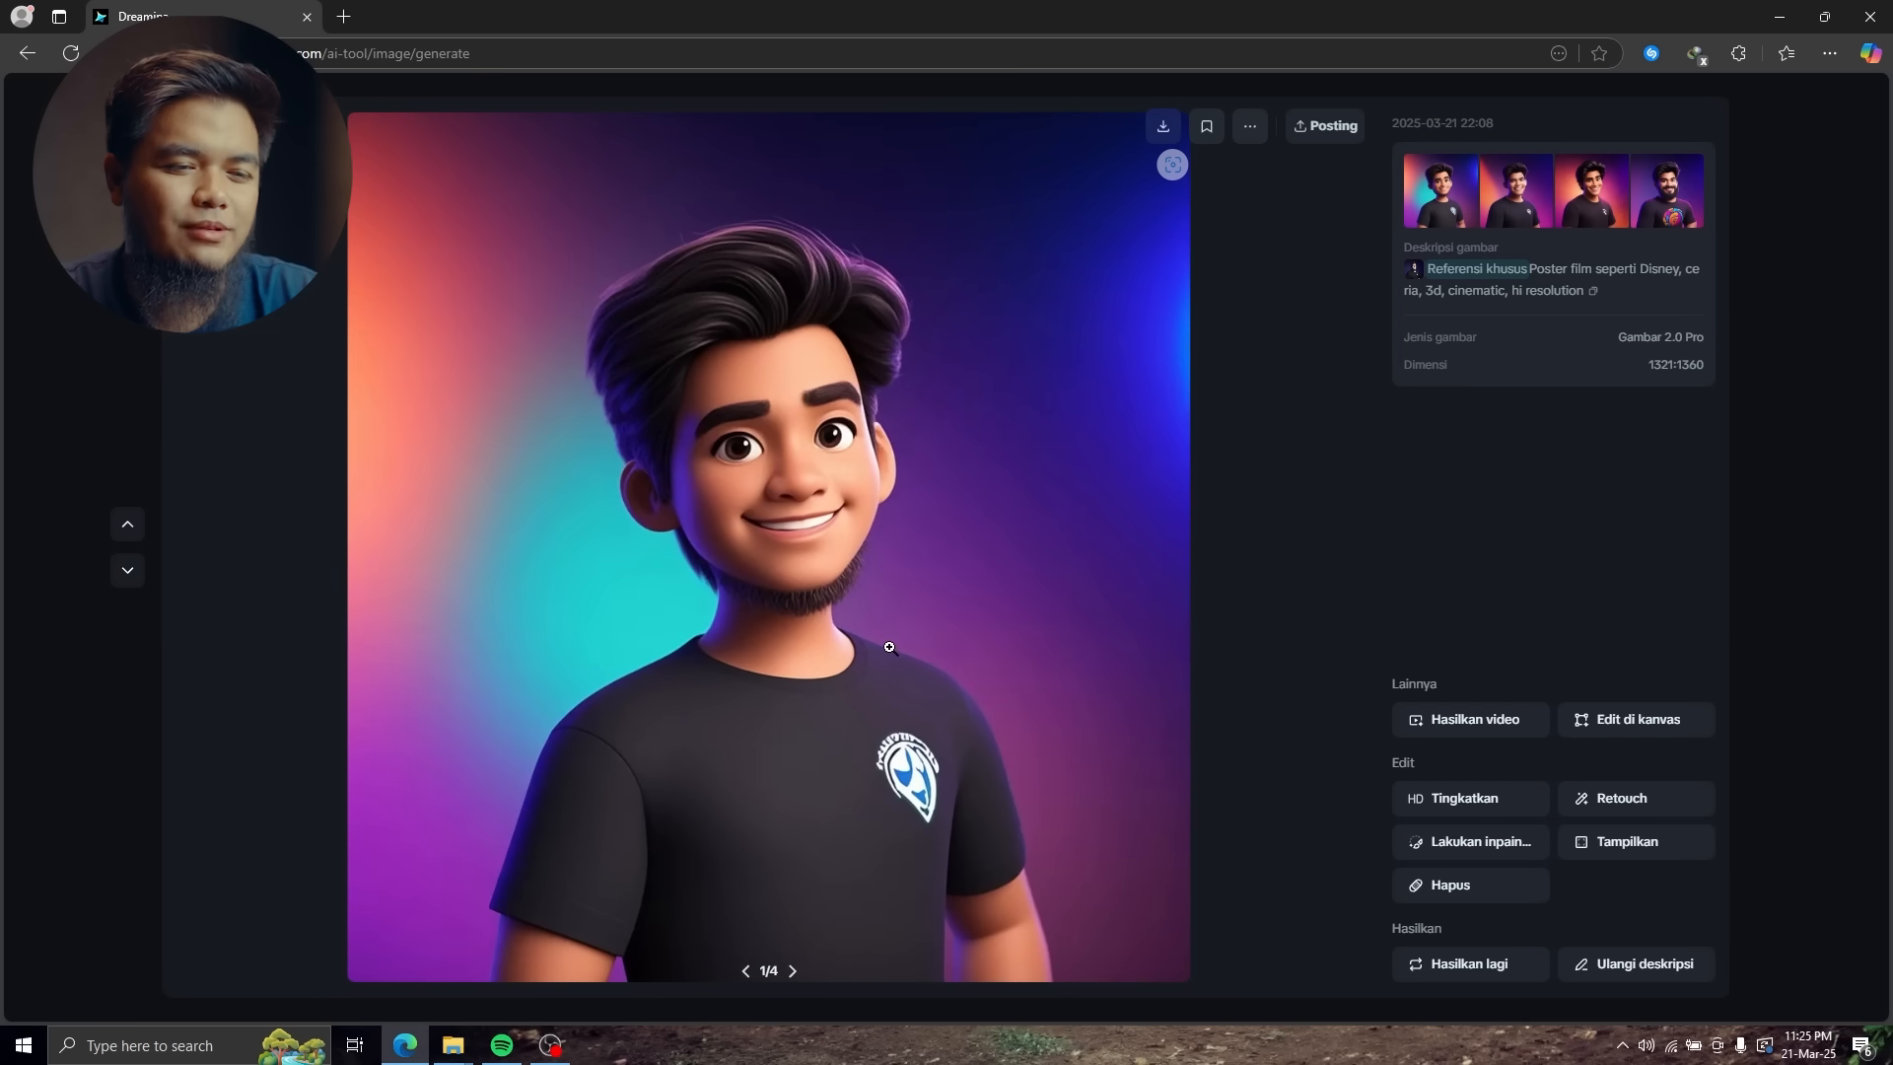